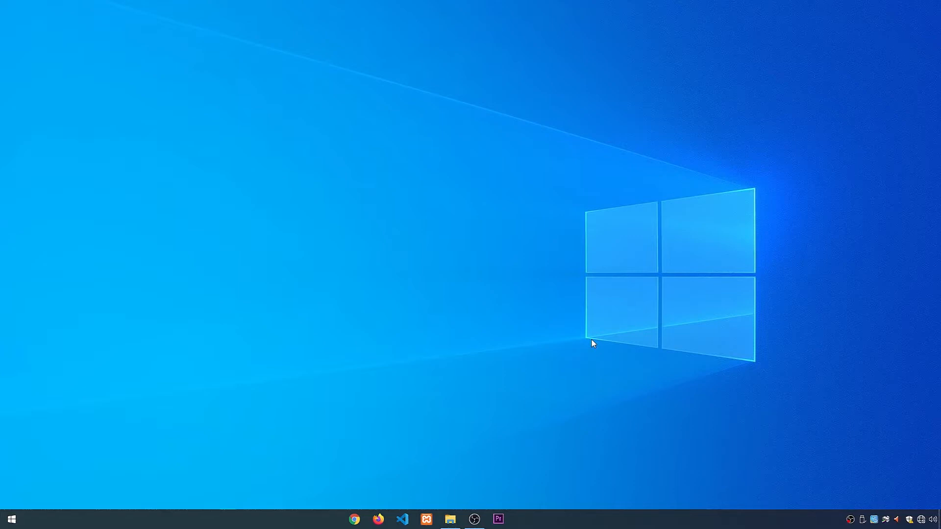
pyautogui.rightClick(442, 266)
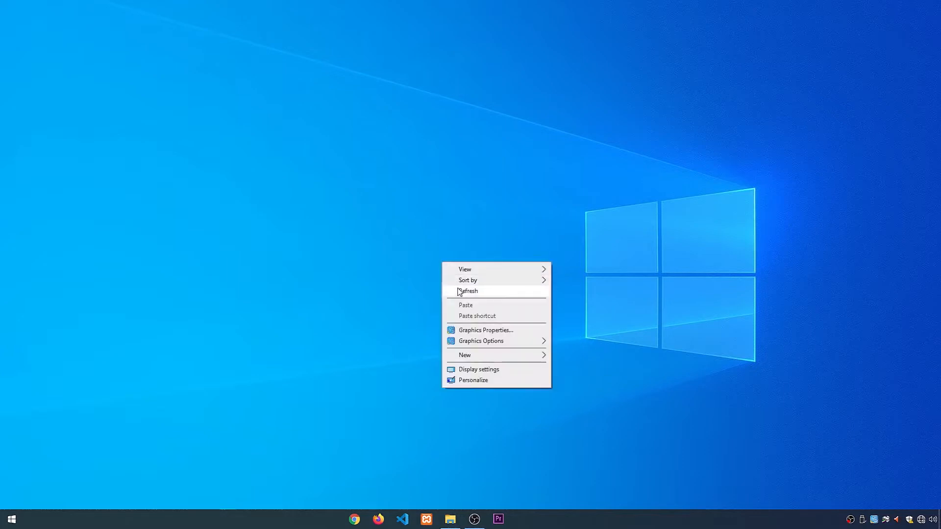
pyautogui.click(458, 290)
pyautogui.rightClick(430, 267)
pyautogui.click(449, 296)
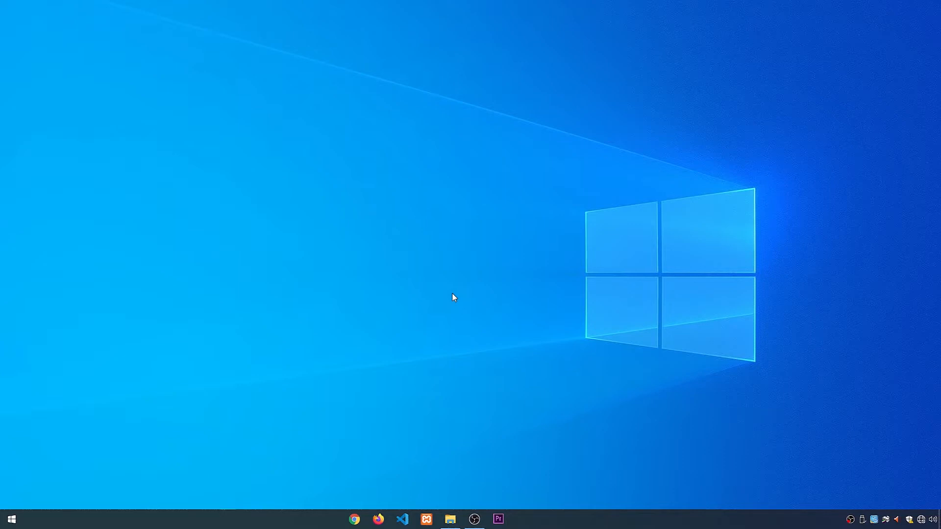
# Step: Open the Downloads folder in File Explorer and fit all its columns to their contents
pyautogui.click(450, 519)
pyautogui.rightClick(428, 277)
pyautogui.click(448, 317)
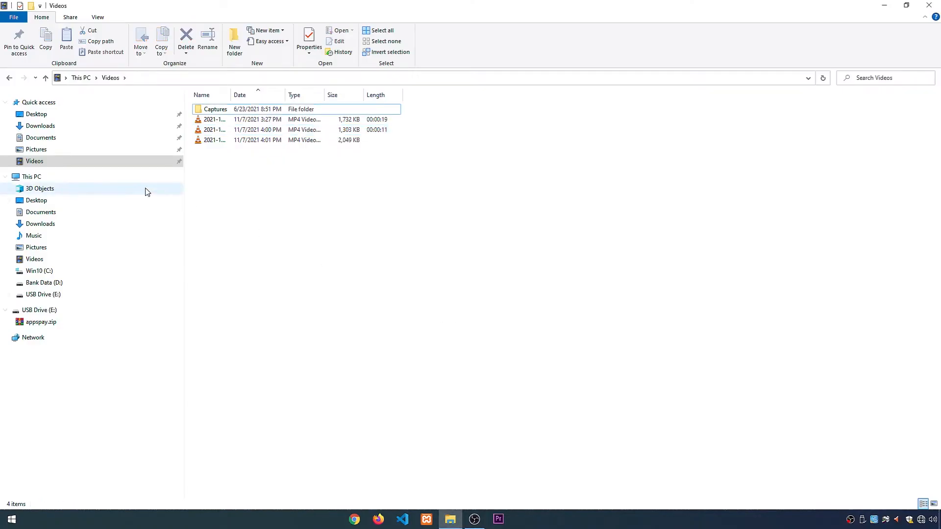
pyautogui.click(37, 127)
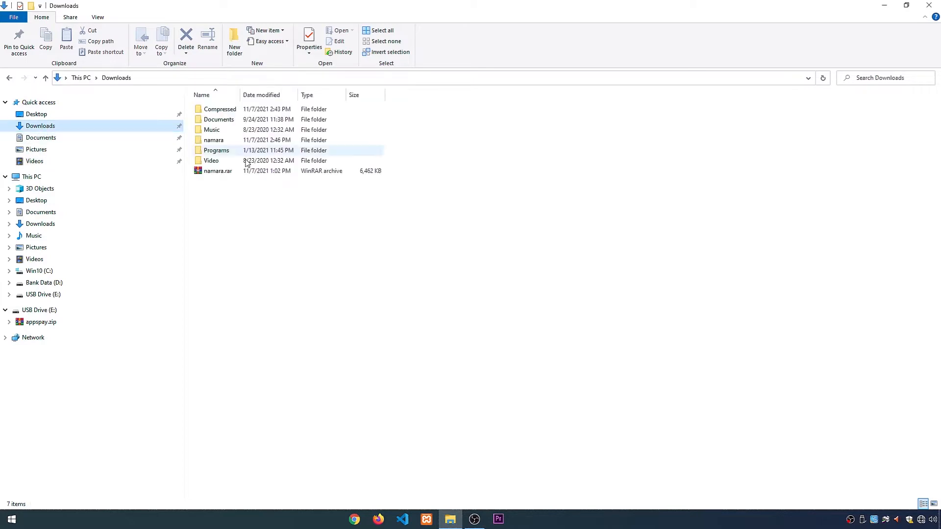
pyautogui.rightClick(403, 97)
pyautogui.click(422, 100)
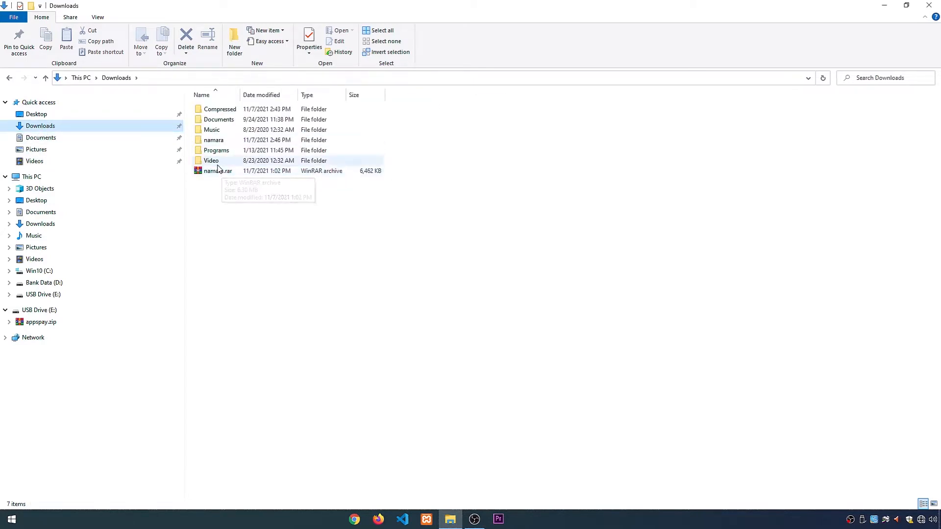
# Step: Locate the namara.rar archive in Downloads and examine its available extraction options
pyautogui.click(223, 172)
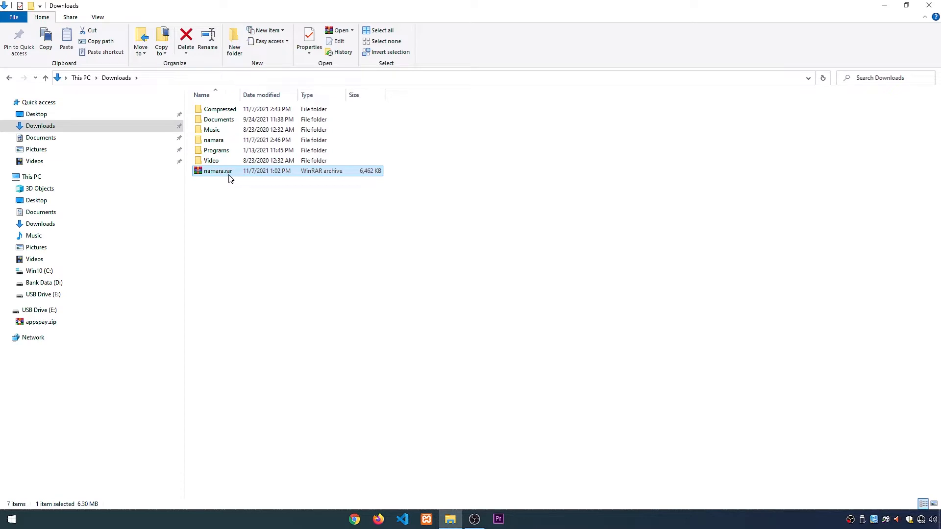
pyautogui.rightClick(248, 208)
pyautogui.click(273, 247)
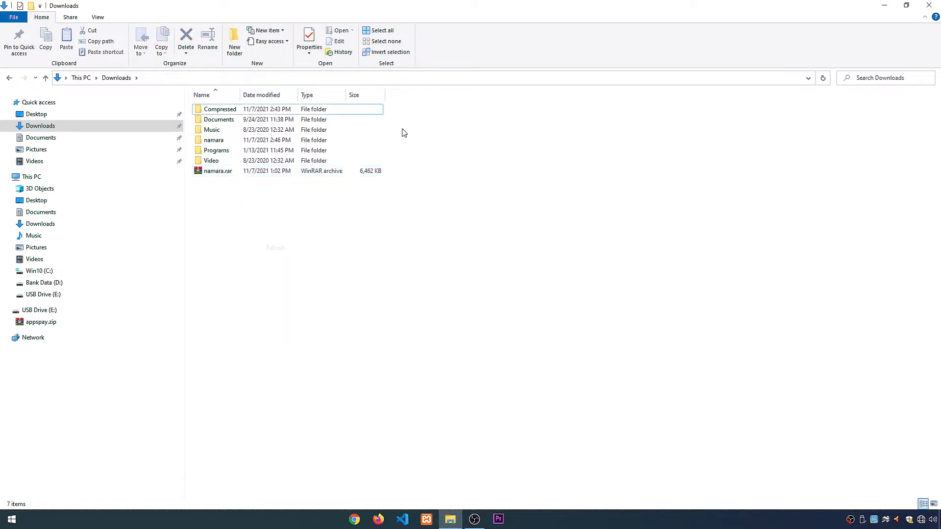
pyautogui.rightClick(401, 97)
pyautogui.click(405, 102)
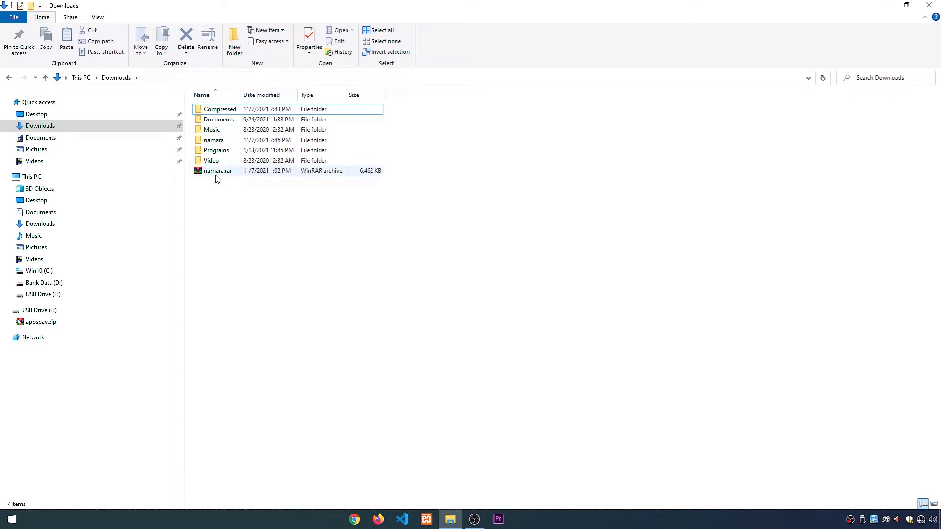
pyautogui.click(216, 176)
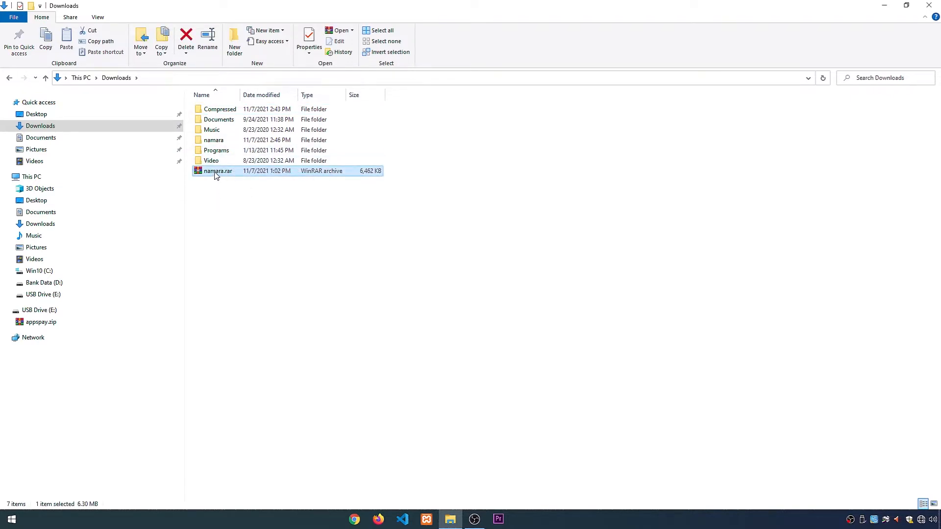
pyautogui.rightClick(215, 172)
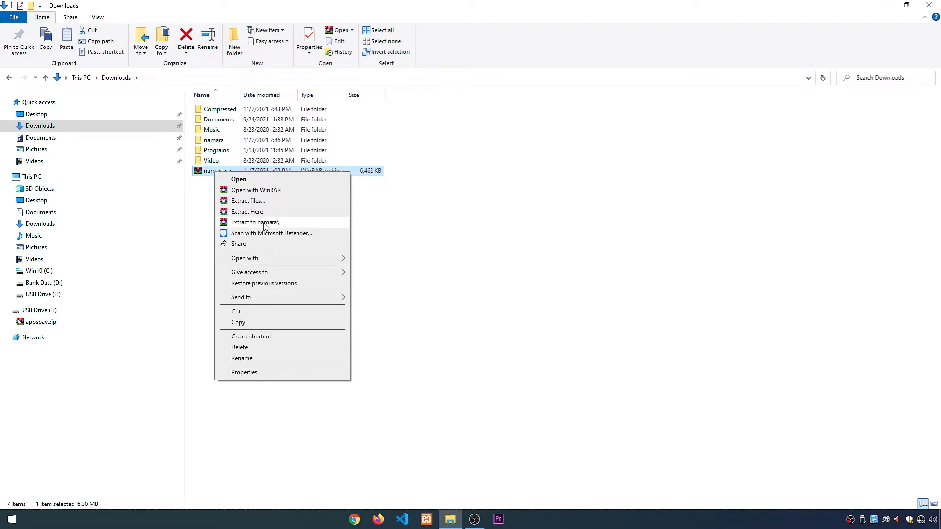
pyautogui.click(202, 205)
# Step: Look through the contents of the extracted namara folder and return to Downloads
pyautogui.click(217, 141)
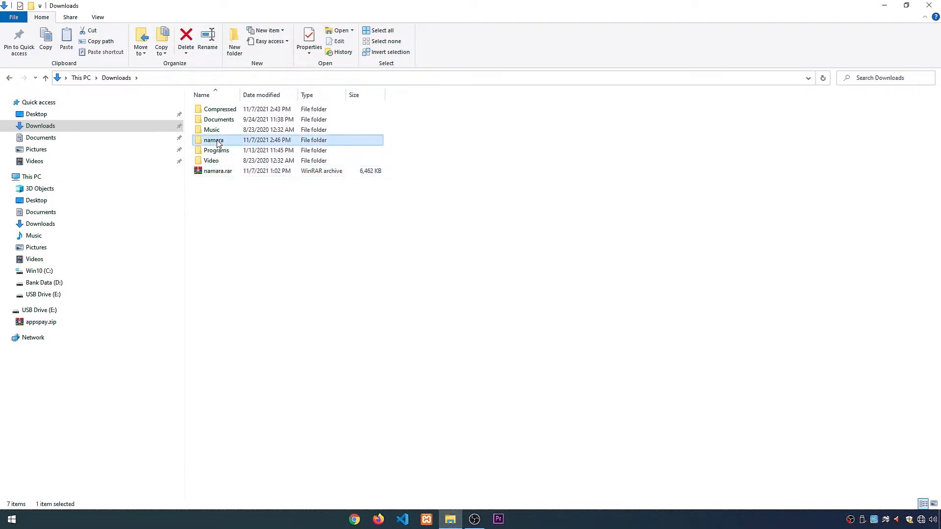
pyautogui.doubleClick(217, 141)
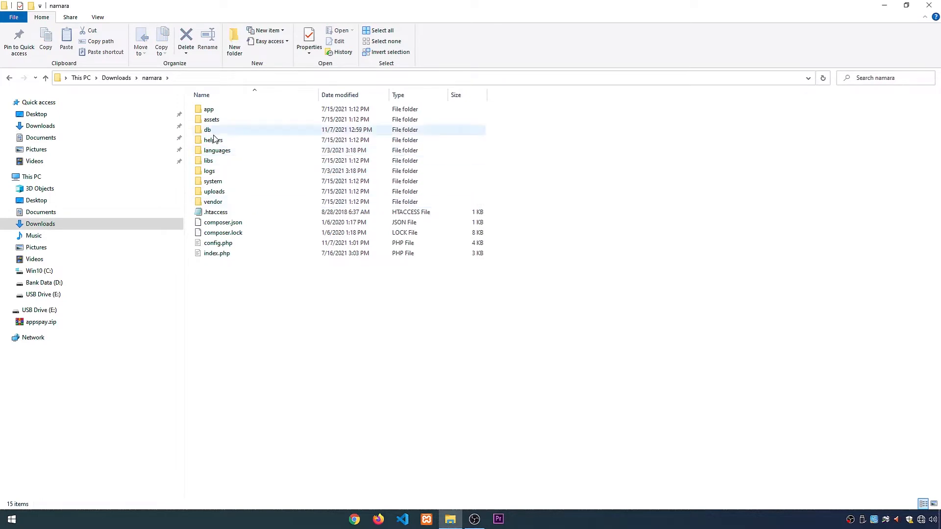
pyautogui.click(116, 77)
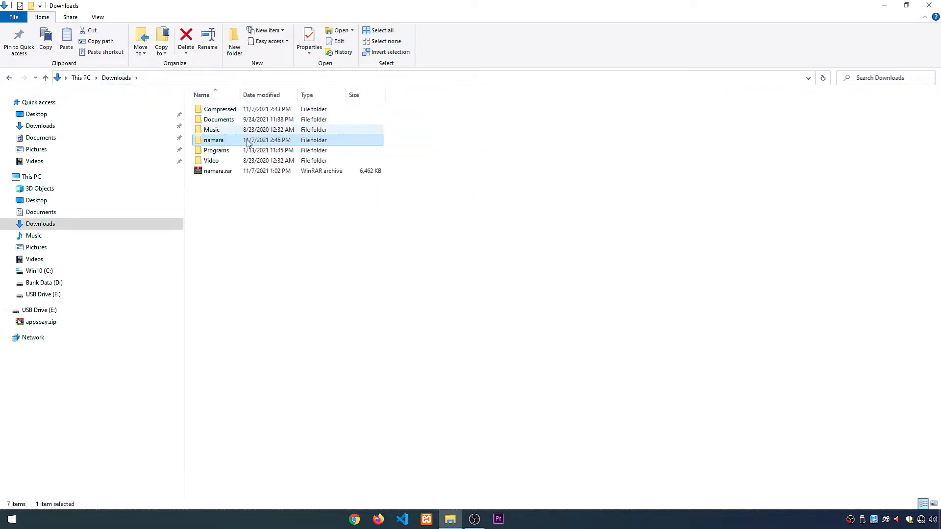
# Step: Copy the namara folder from Downloads and go to the C:\xampp\htdocs folder
pyautogui.rightClick(212, 142)
pyautogui.click(249, 332)
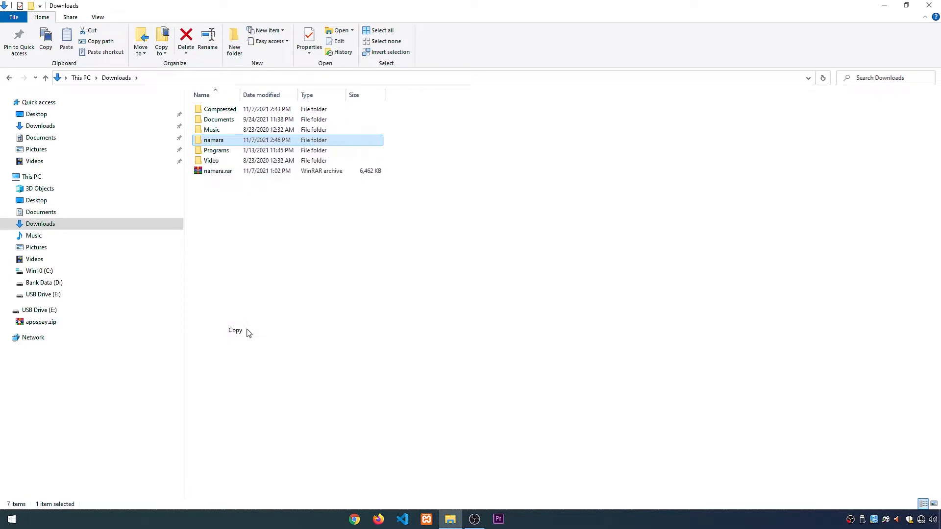
pyautogui.click(92, 269)
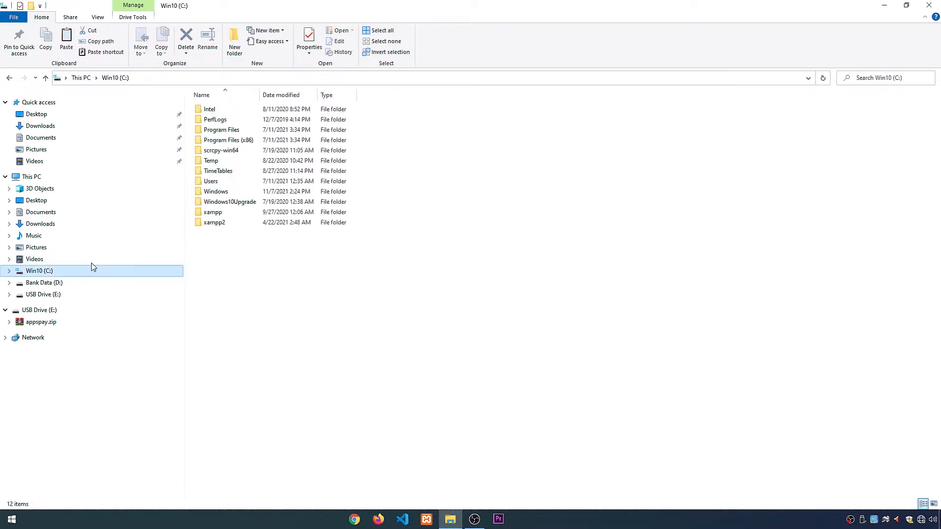
pyautogui.doubleClick(213, 212)
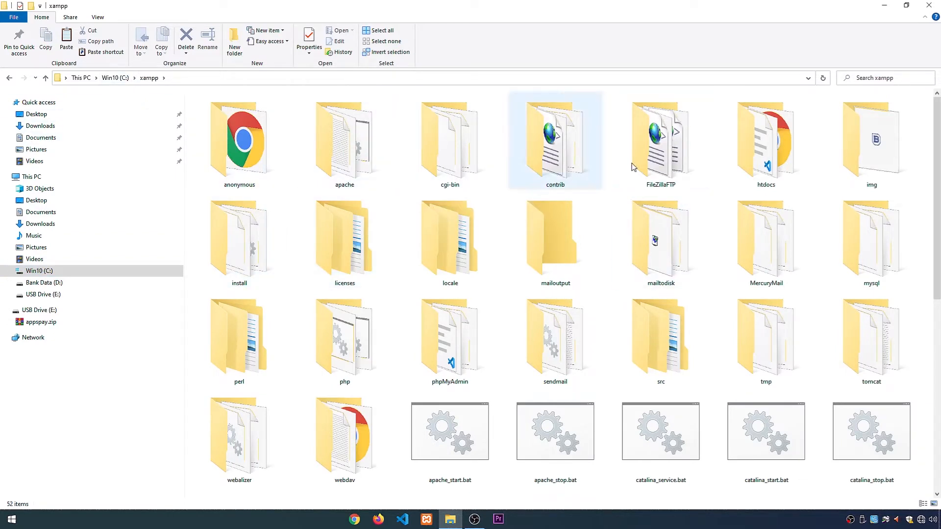
pyautogui.doubleClick(752, 179)
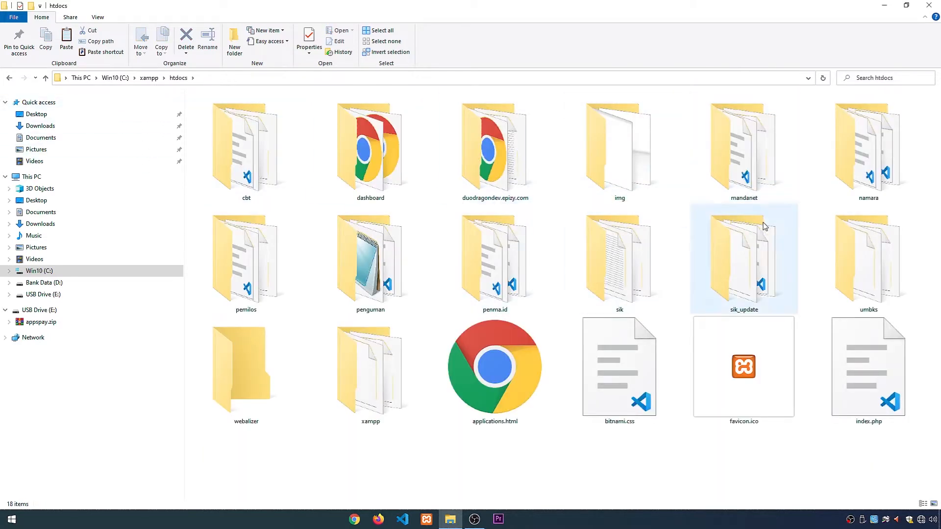
# Step: Open the namara folder inside htdocs and fit all its columns to their contents
pyautogui.click(871, 172)
pyautogui.doubleClick(868, 169)
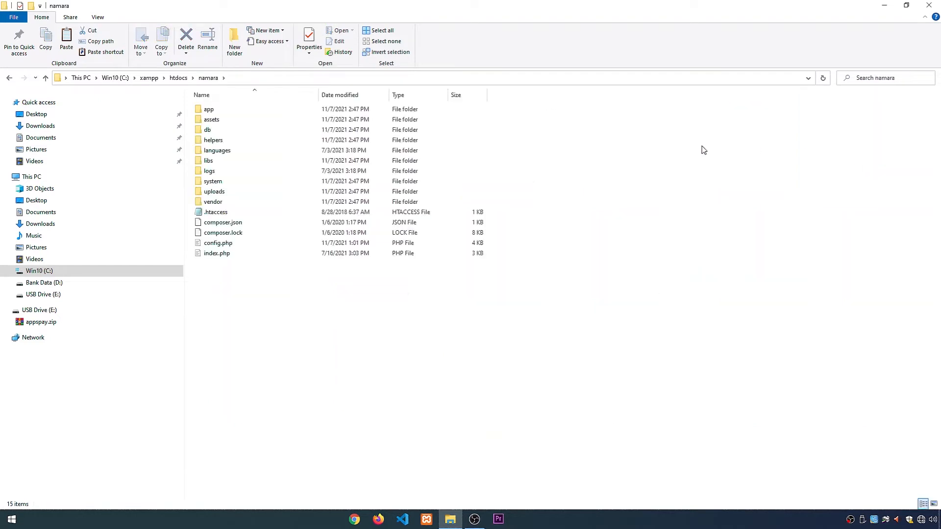
pyautogui.rightClick(510, 97)
pyautogui.click(520, 98)
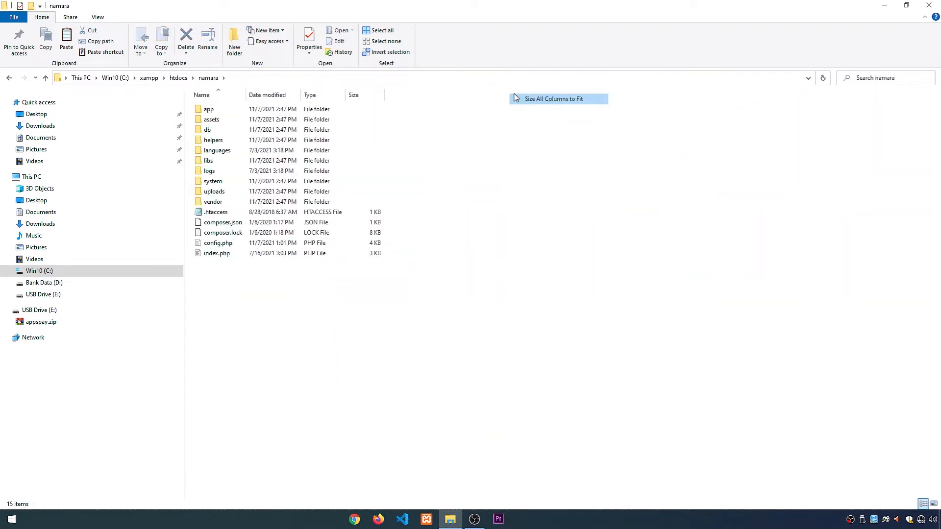
# Step: Open the db folder inside namara, locate the namara.sql file and fit the columns to their contents
pyautogui.doubleClick(224, 130)
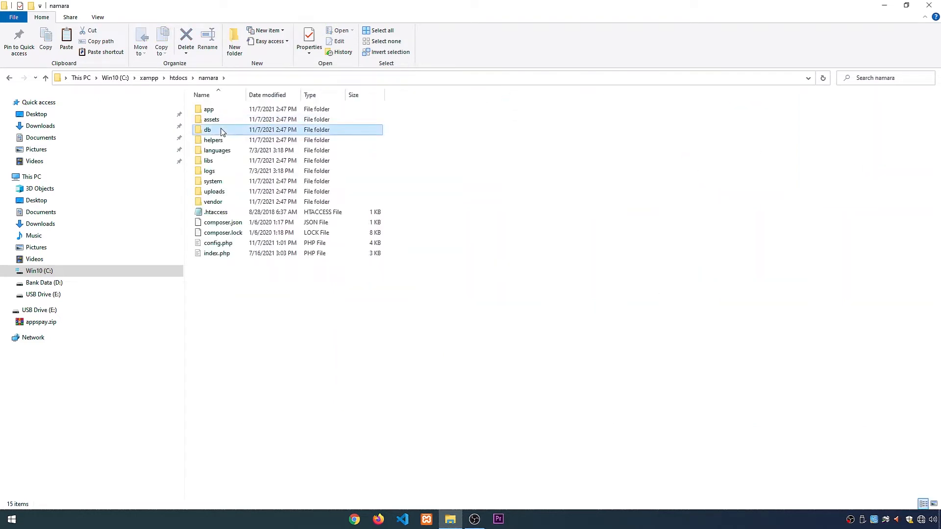
pyautogui.click(217, 111)
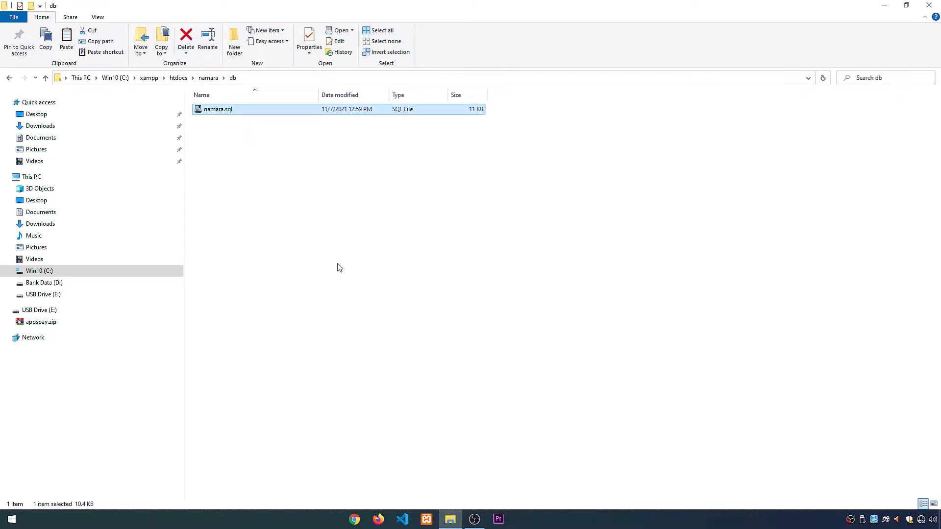
pyautogui.rightClick(427, 220)
pyautogui.click(440, 259)
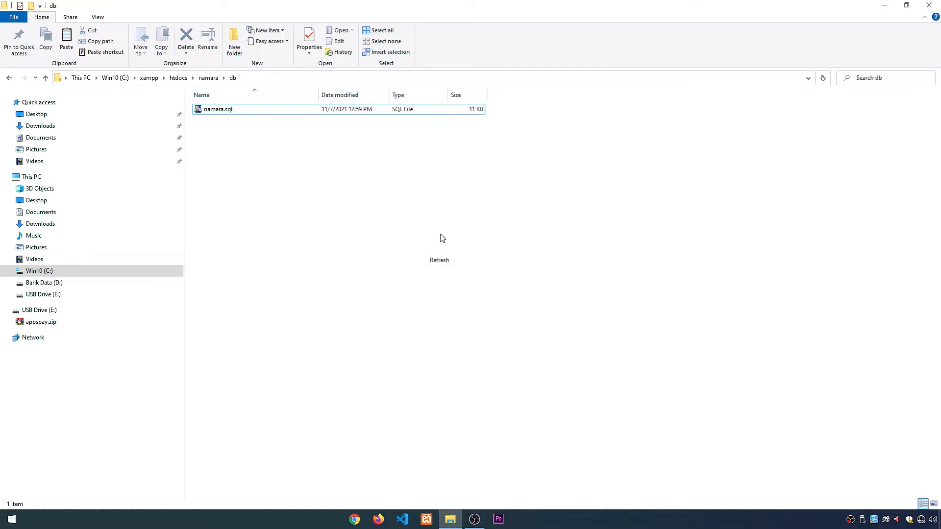
pyautogui.rightClick(508, 100)
pyautogui.click(539, 103)
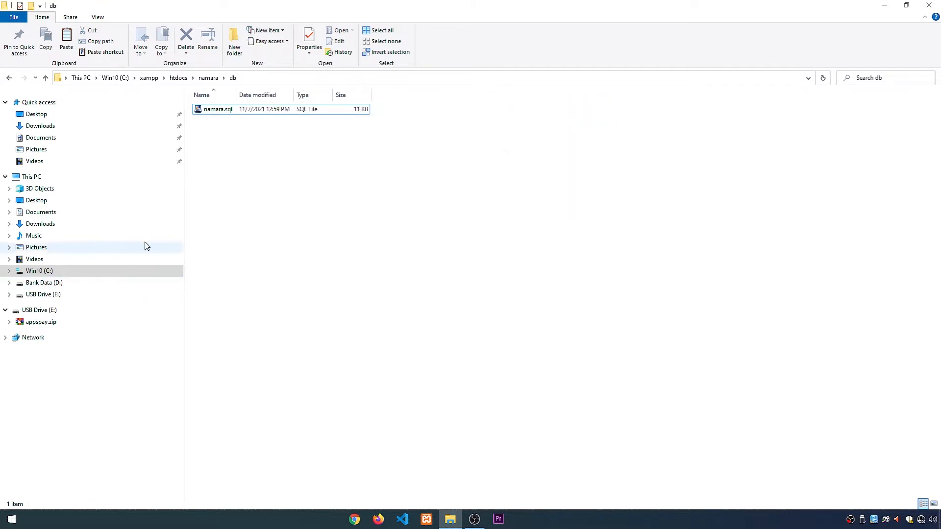
# Step: Launch xampp-control.exe from the C:\xampp folder and start the Apache and MySQL modules
pyautogui.click(151, 80)
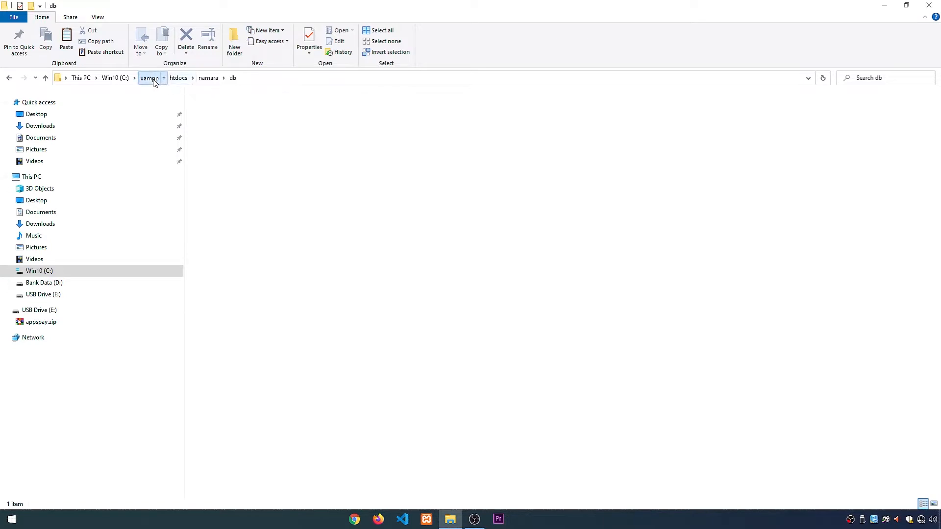
pyautogui.scroll(-8, 491, 341)
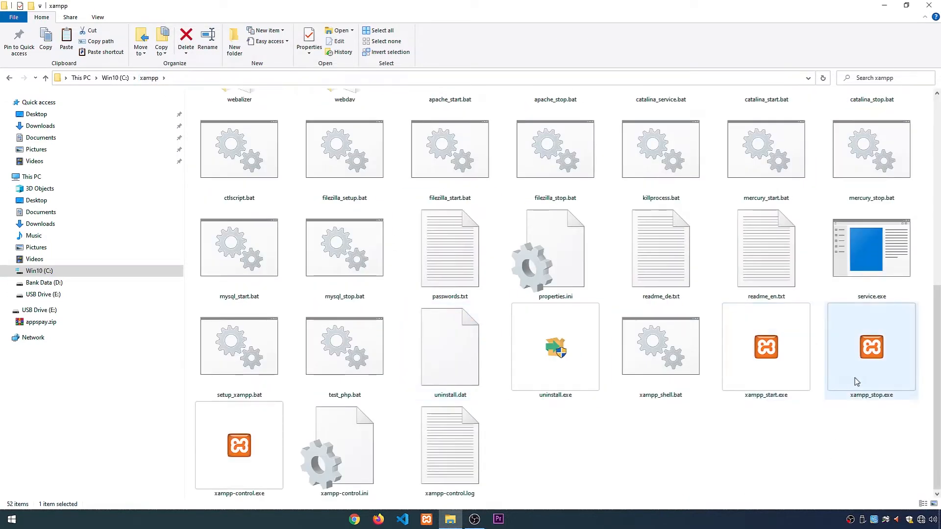
pyautogui.doubleClick(245, 447)
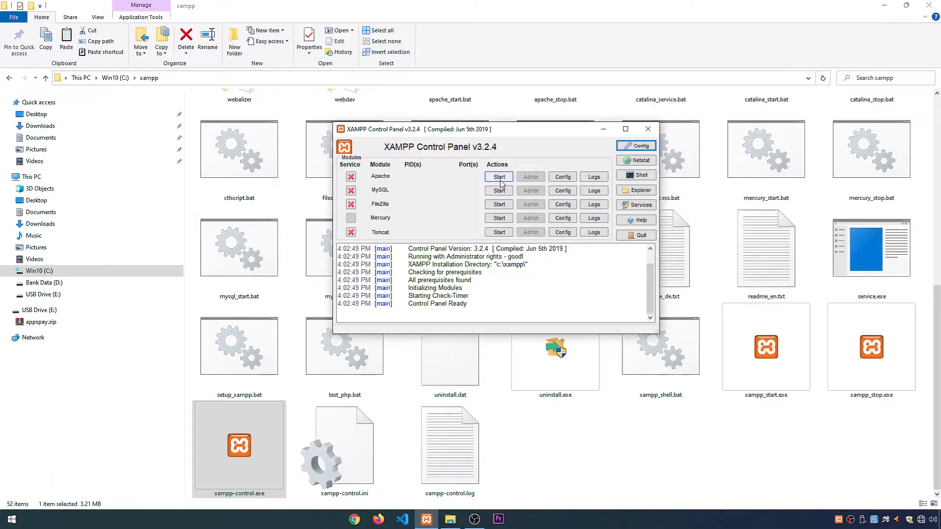
pyautogui.click(499, 176)
pyautogui.click(499, 190)
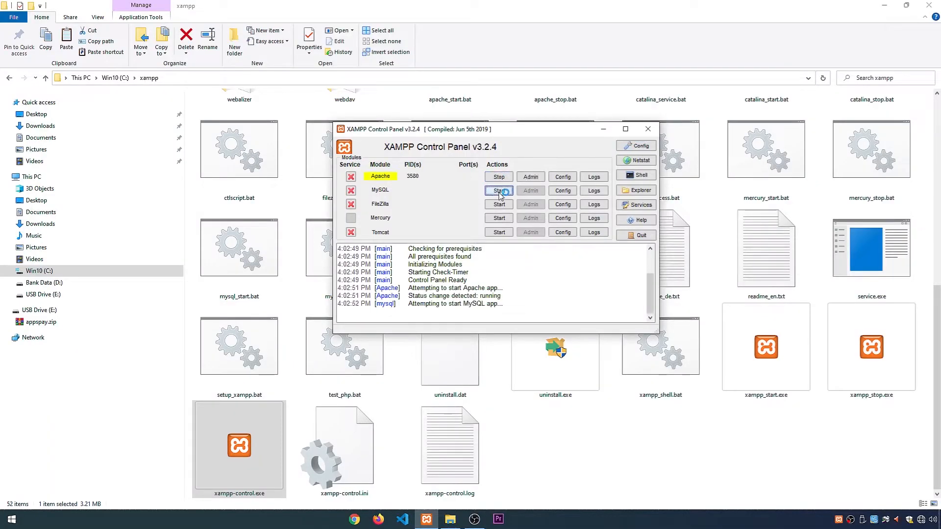
pyautogui.click(498, 231)
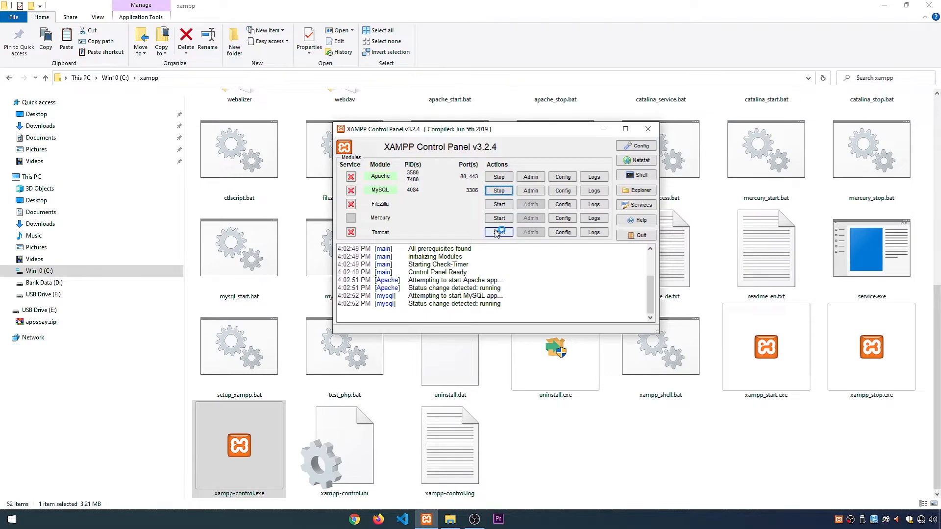
# Step: Switch to Chrome and load the XAMPP dashboard at localhost
pyautogui.click(356, 519)
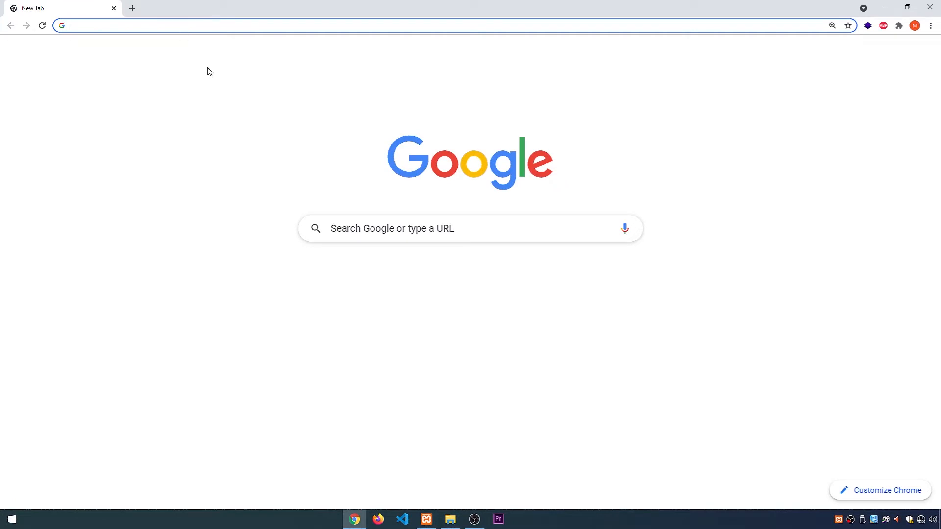
pyautogui.write('local')
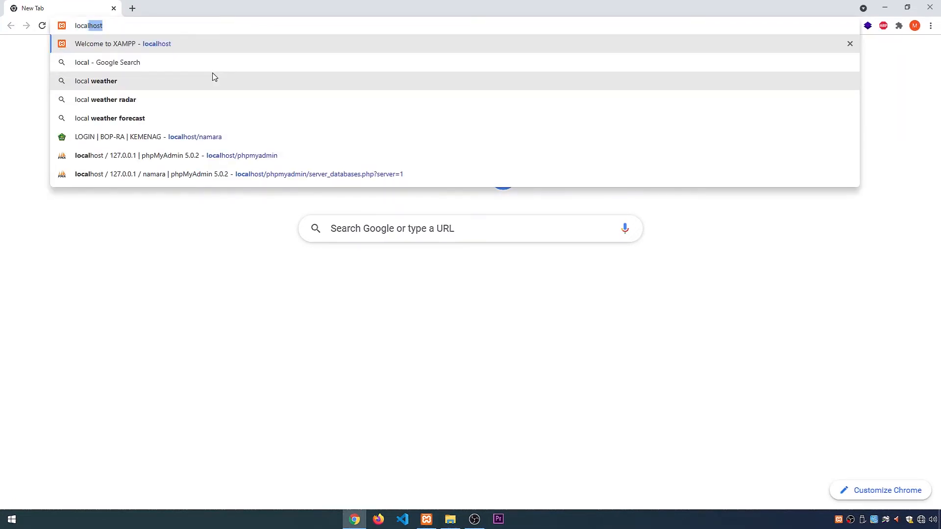
pyautogui.write('host')
pyautogui.press('Return')
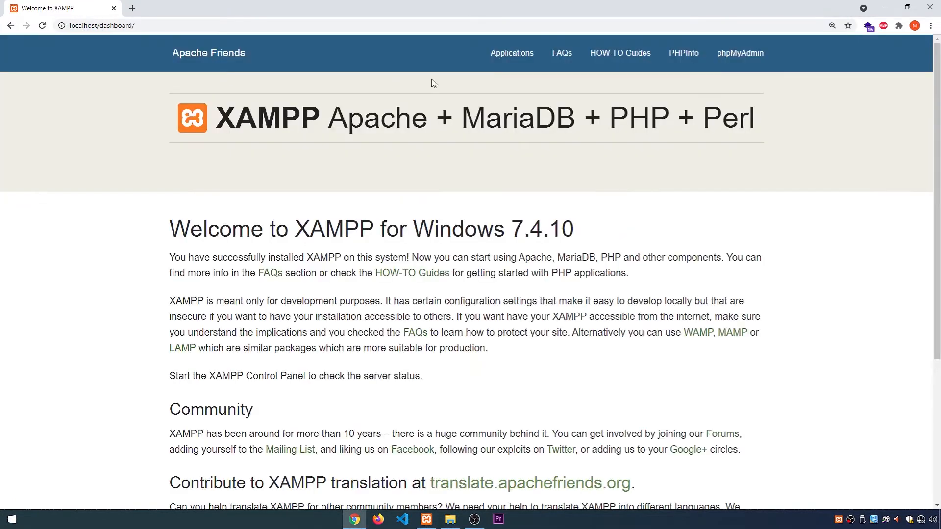
# Step: View the PHPInfo page from the XAMPP dashboard, close it and open phpMyAdmin
pyautogui.click(683, 53)
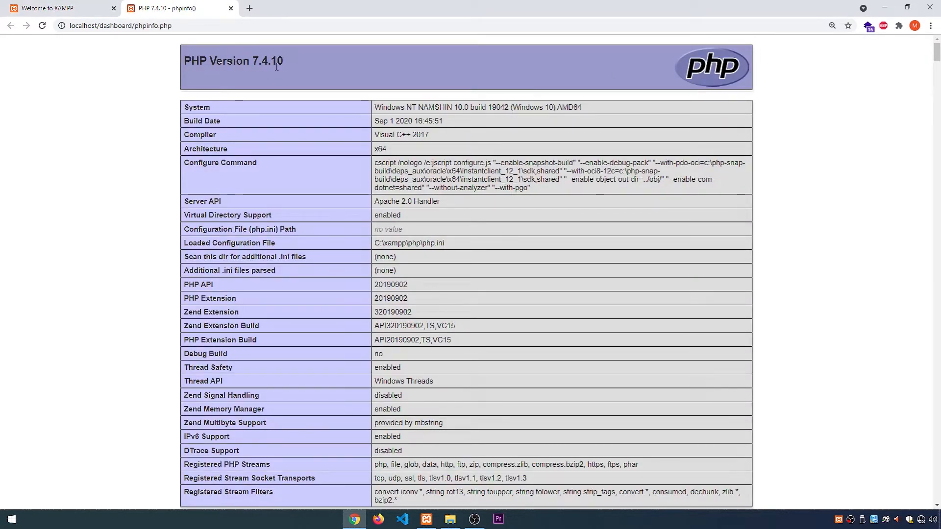
pyautogui.click(231, 8)
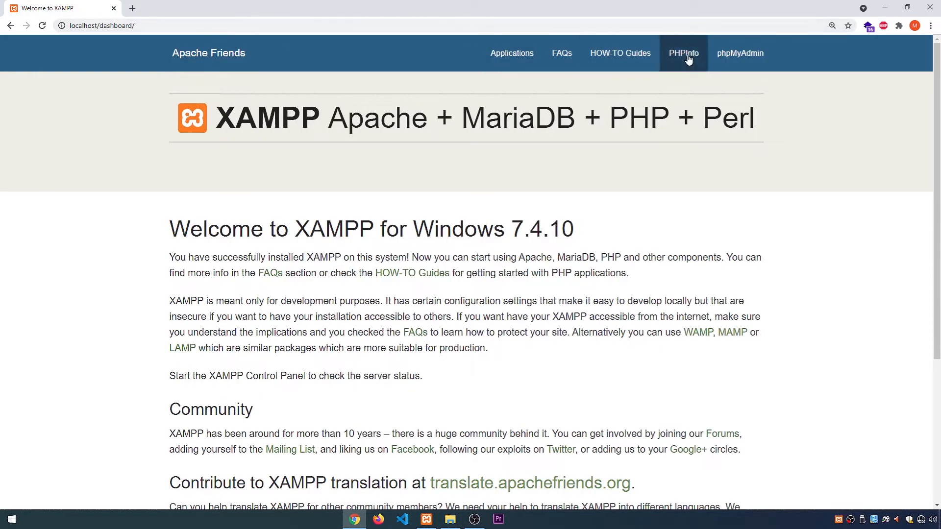
pyautogui.click(735, 63)
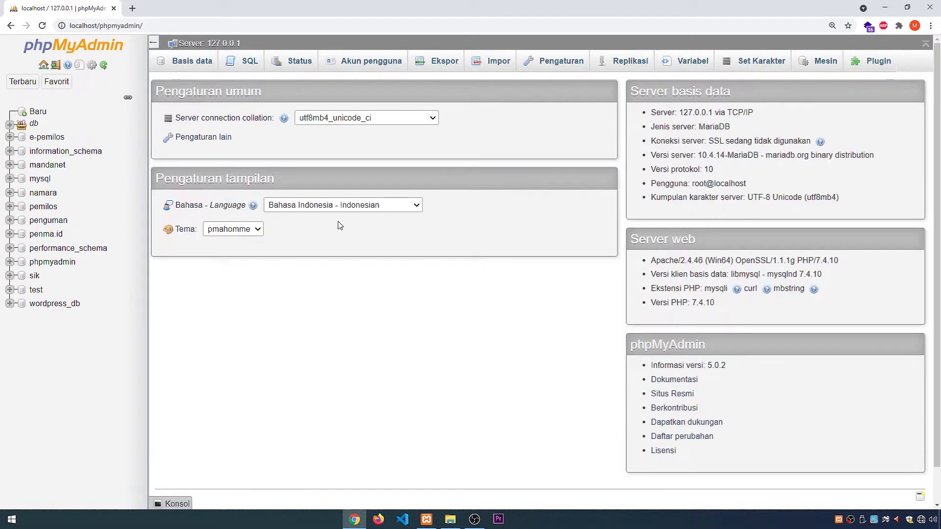
# Step: Open the new-database form and fill in namara as the database name
pyautogui.click(40, 114)
pyautogui.click(215, 148)
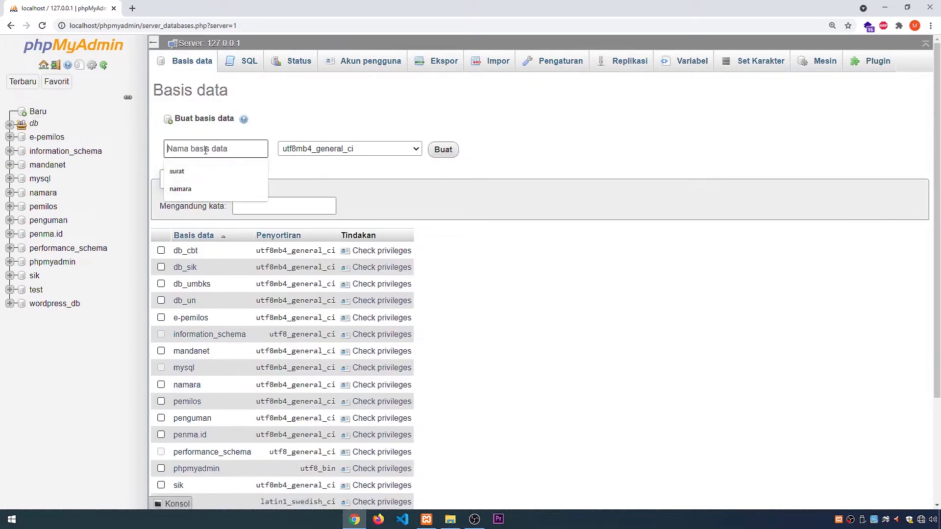
pyautogui.click(202, 188)
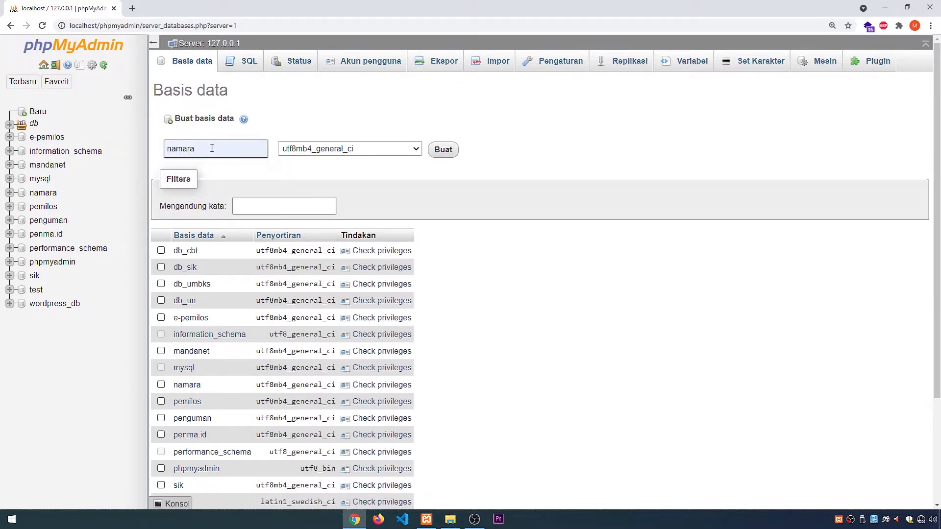
pyautogui.moveTo(205, 149); pyautogui.dragTo(165, 153)
pyautogui.click(220, 149)
# Step: Open the import page of the namara database, select namara.sql from htdocs\namara\db, and cancel the file selection
pyautogui.click(44, 192)
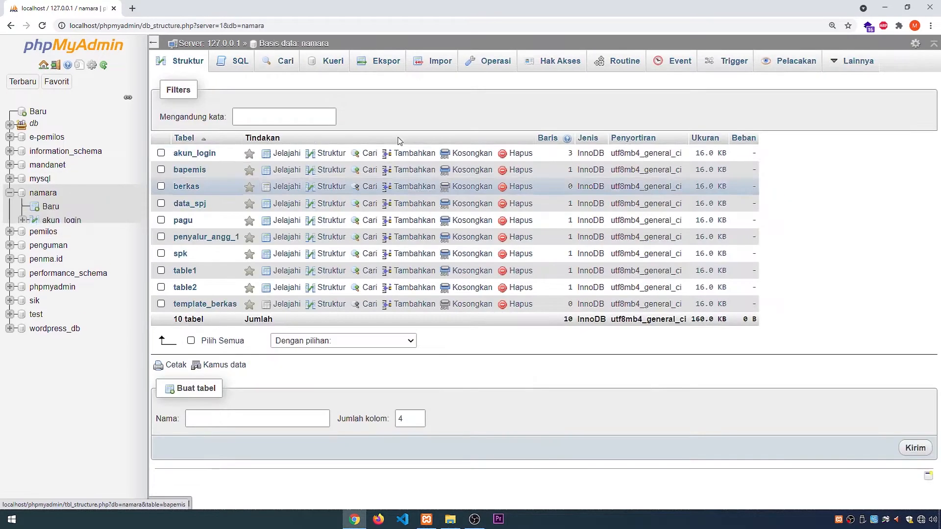
pyautogui.click(434, 63)
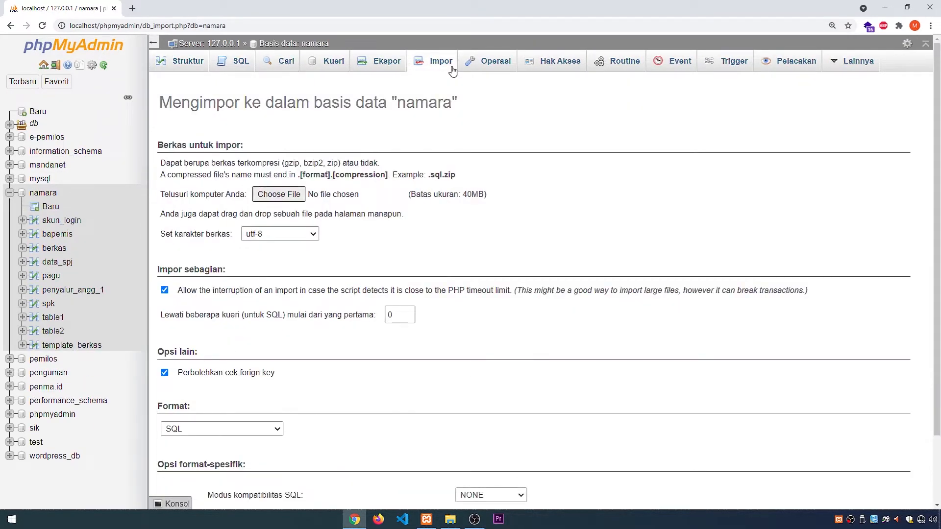
pyautogui.click(292, 194)
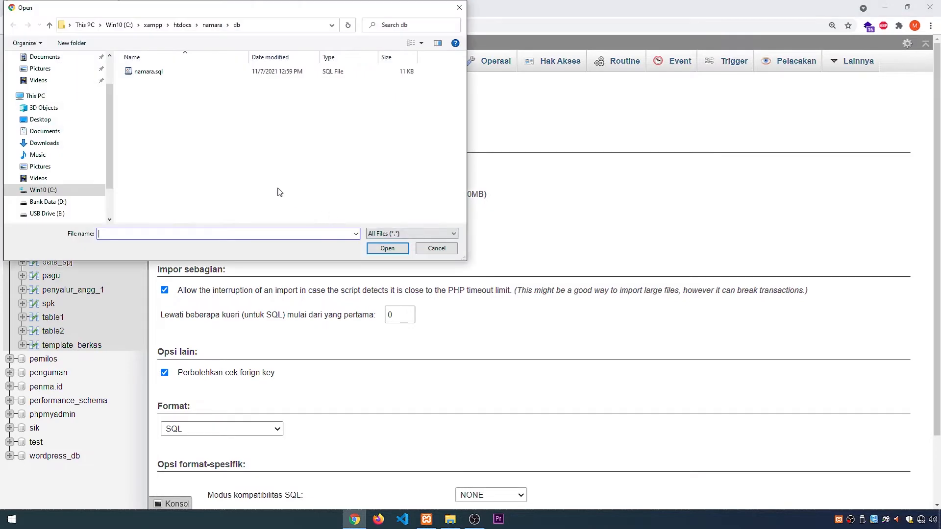
pyautogui.click(213, 25)
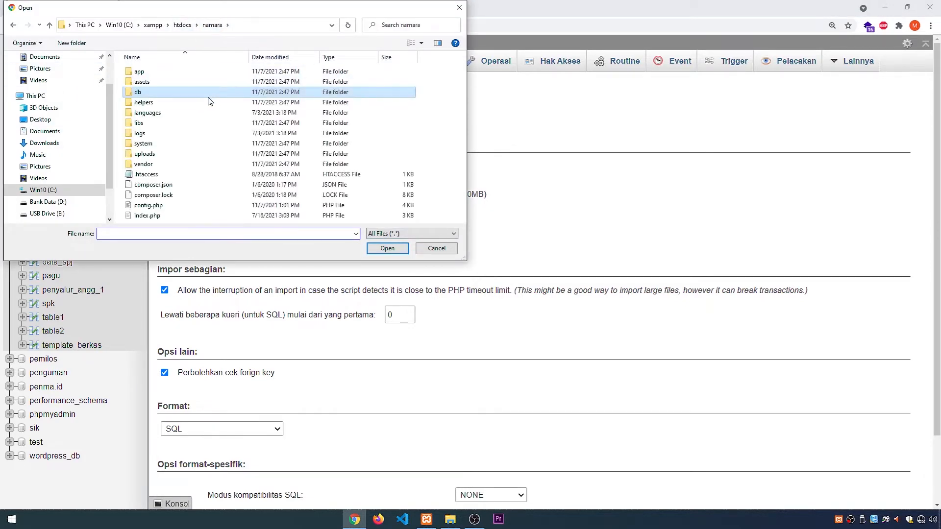
pyautogui.doubleClick(140, 93)
pyautogui.click(168, 76)
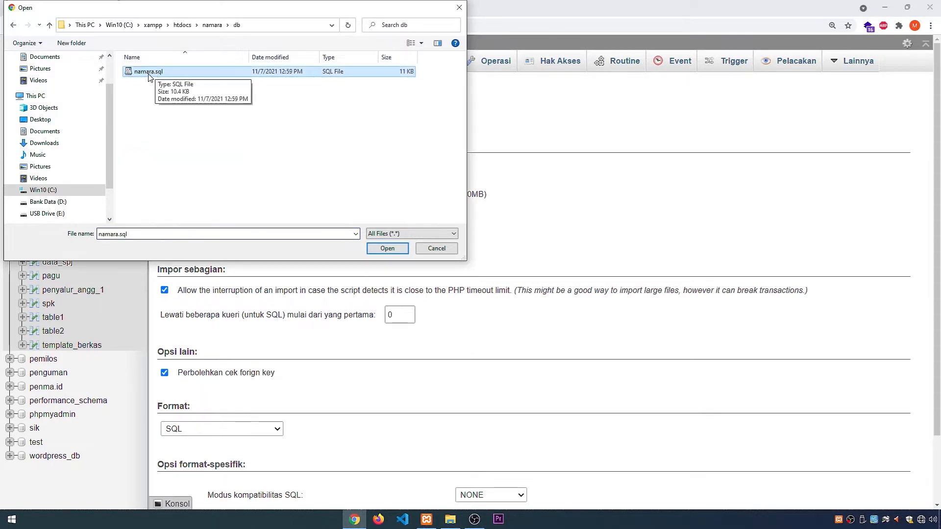
pyautogui.click(435, 249)
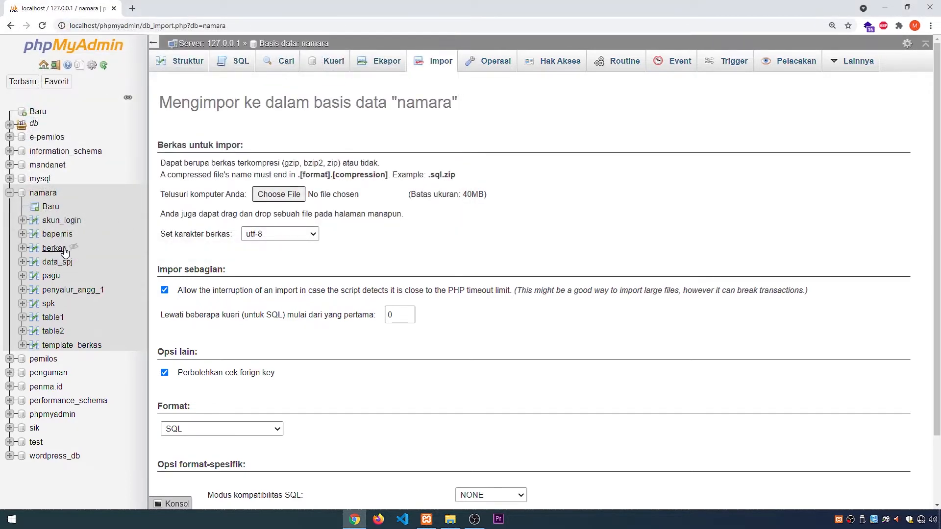
# Step: Collapse the namara database in the navigation tree and open a new browser tab
pyautogui.click(10, 195)
pyautogui.moveTo(850, 66)
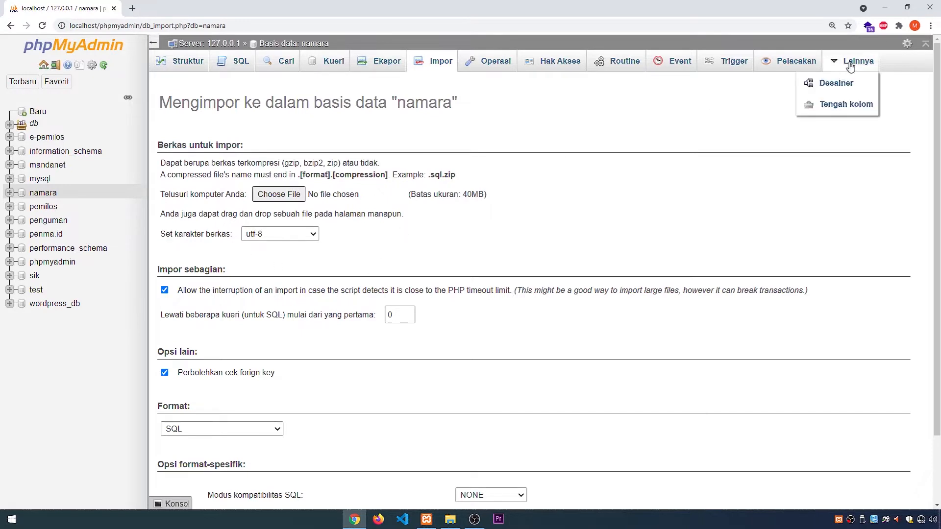
pyautogui.click(133, 8)
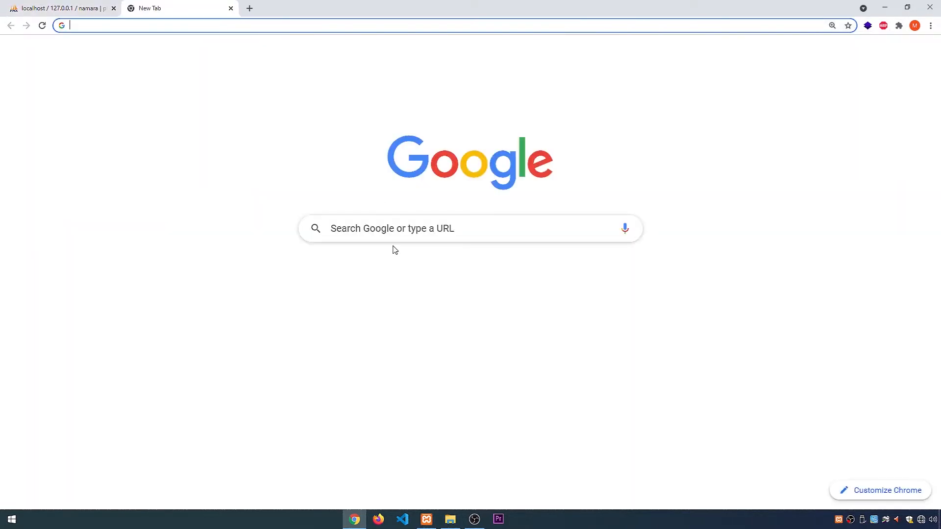
# Step: Switch to File Explorer, go to xampp\htdocs\namara and open config.php in Visual Studio Code
pyautogui.click(450, 520)
pyautogui.scroll(5, 537, 291)
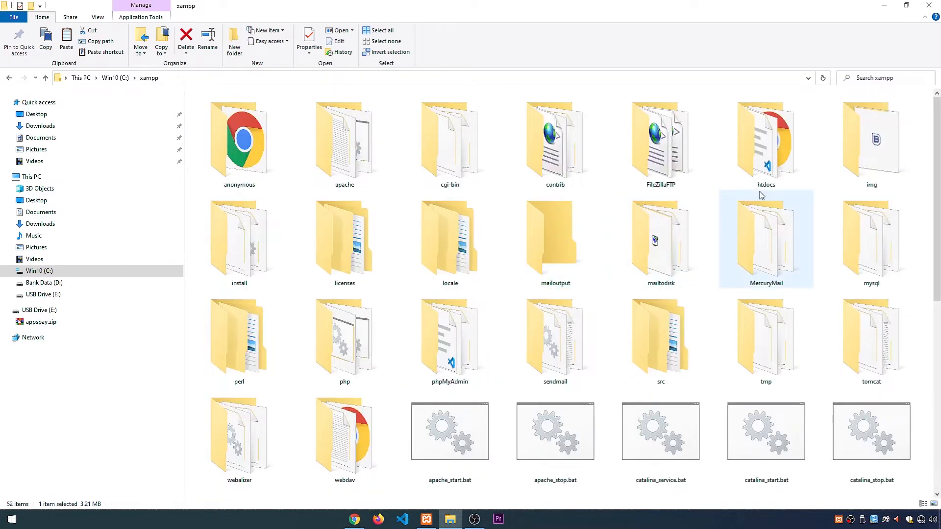
pyautogui.doubleClick(766, 147)
pyautogui.doubleClick(853, 176)
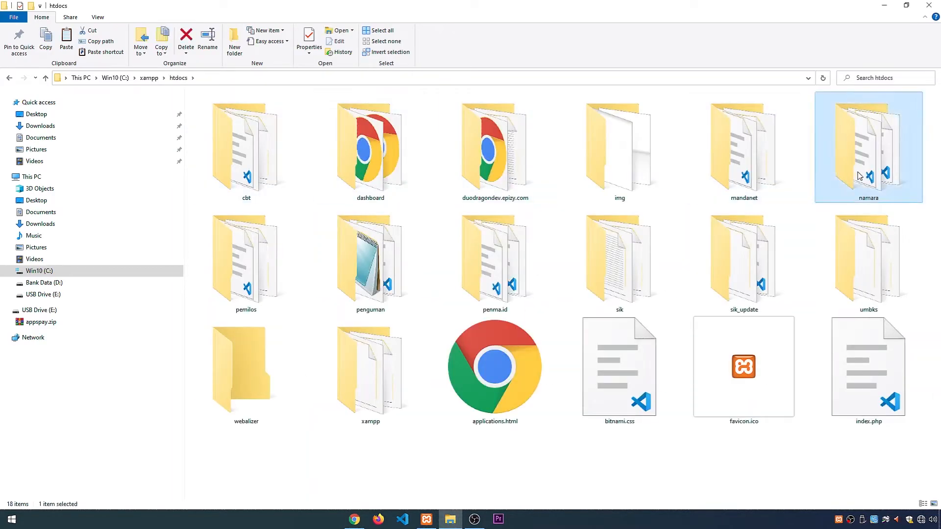
pyautogui.rightClick(398, 95)
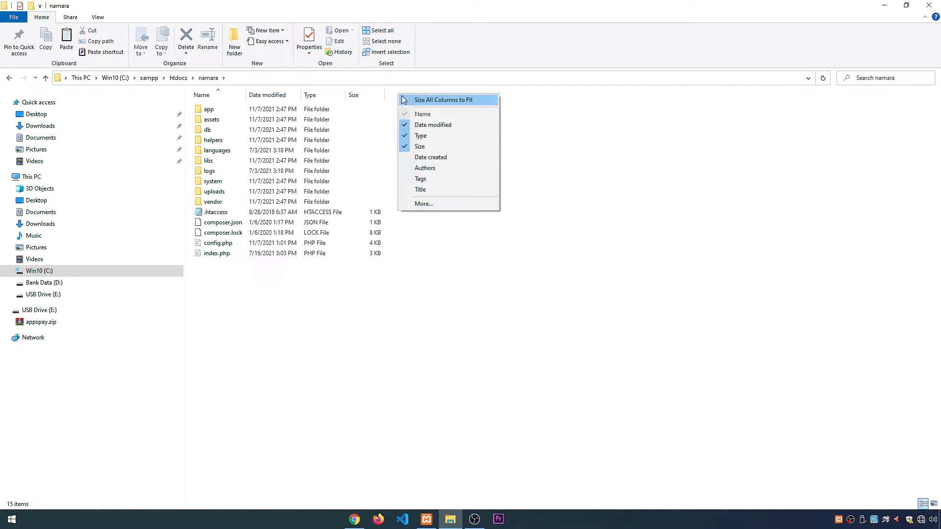
pyautogui.click(376, 140)
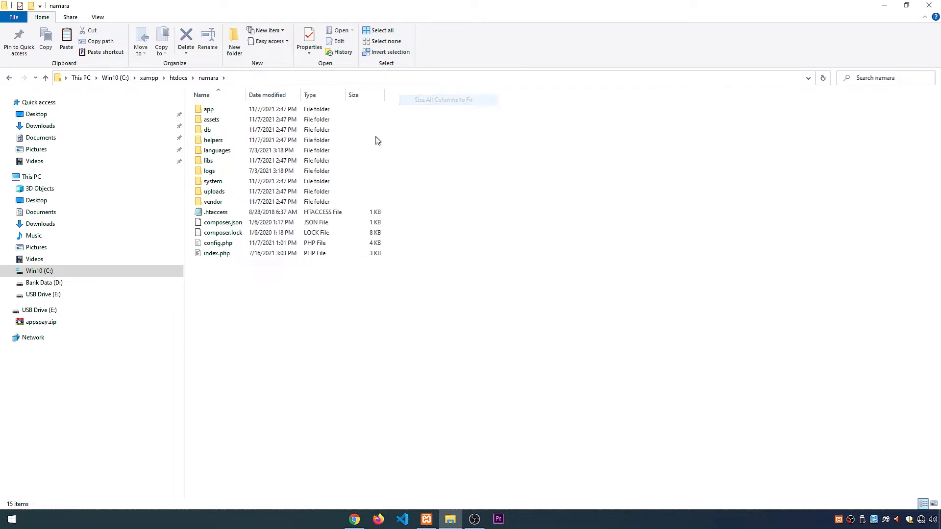
pyautogui.click(217, 243)
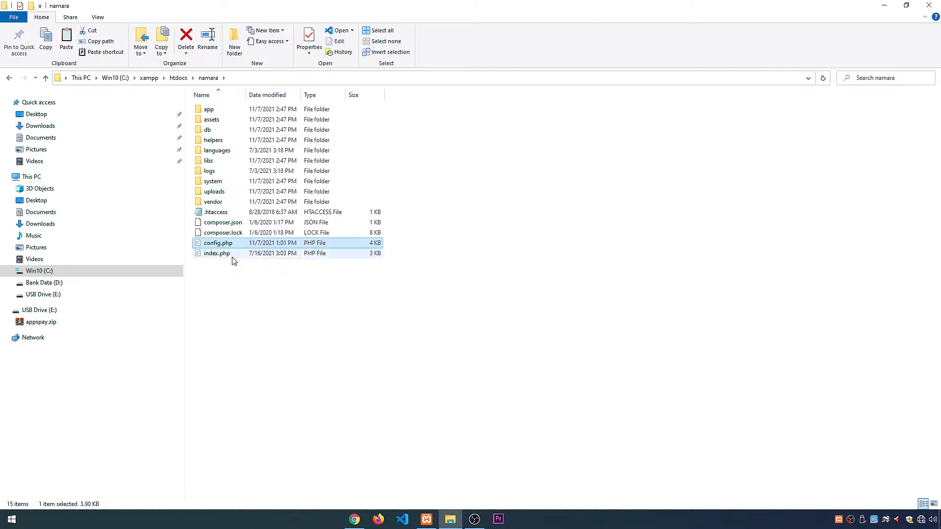
pyautogui.doubleClick(227, 245)
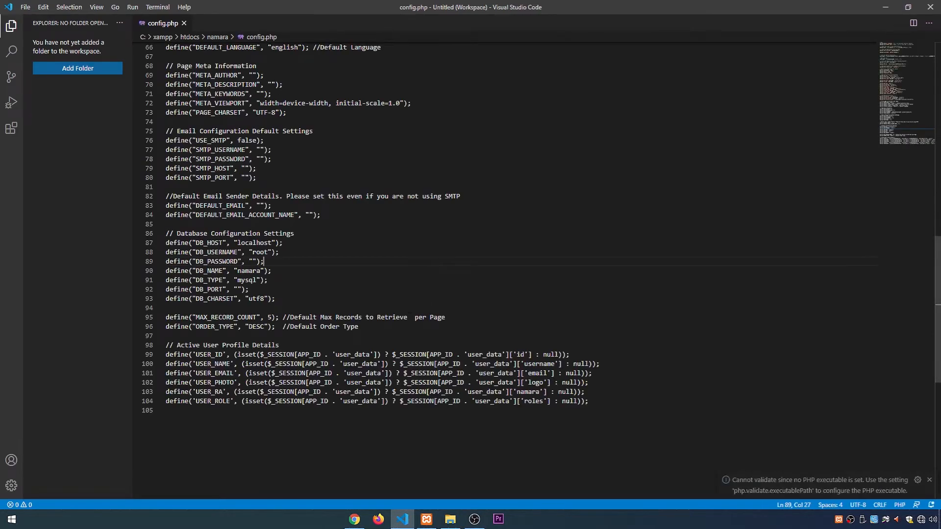
# Step: Review the database configuration settings in config.php, checking the host, username, password and database name, and return to File Explorer
pyautogui.click(284, 243)
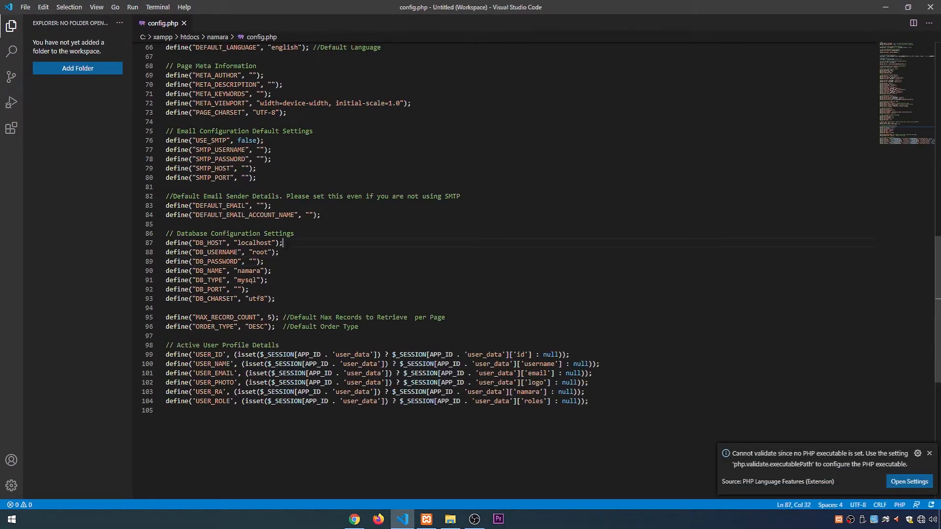
pyautogui.moveTo(166, 234); pyautogui.dragTo(308, 235)
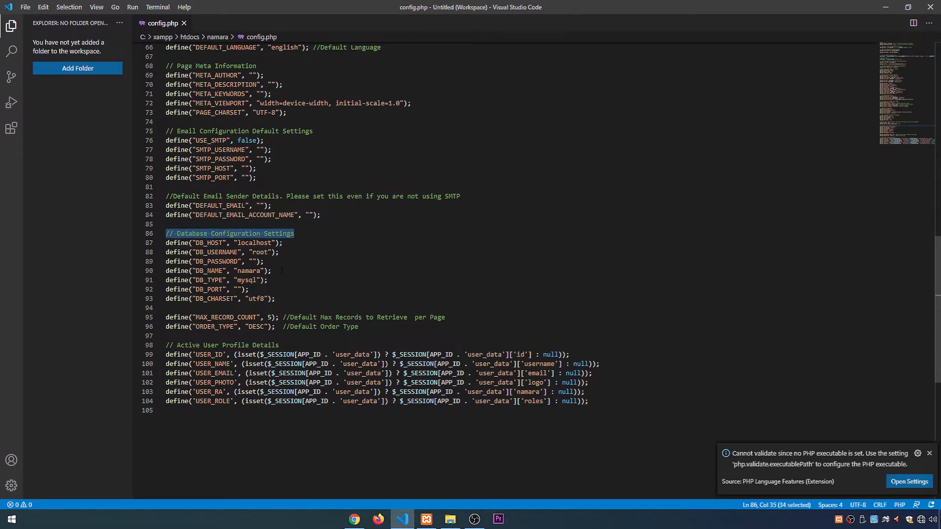
pyautogui.click(241, 271)
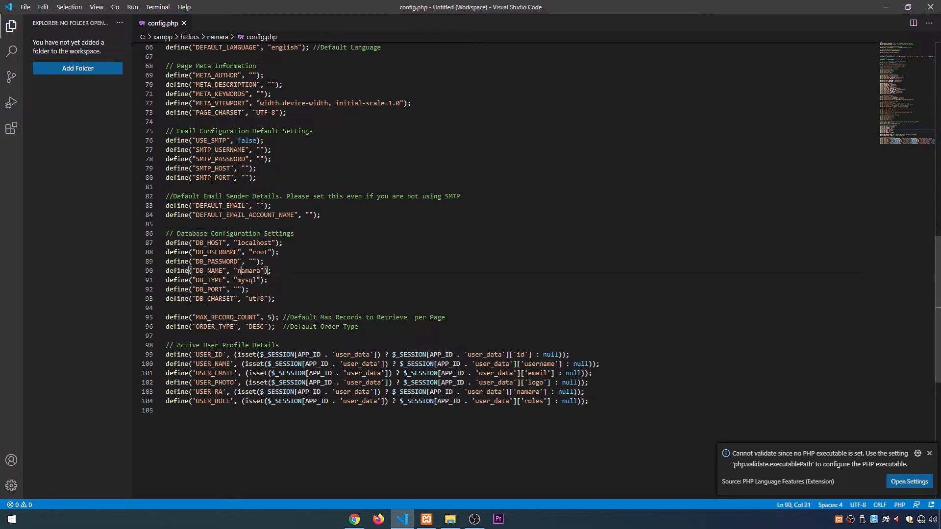
pyautogui.moveTo(237, 271); pyautogui.dragTo(260, 271)
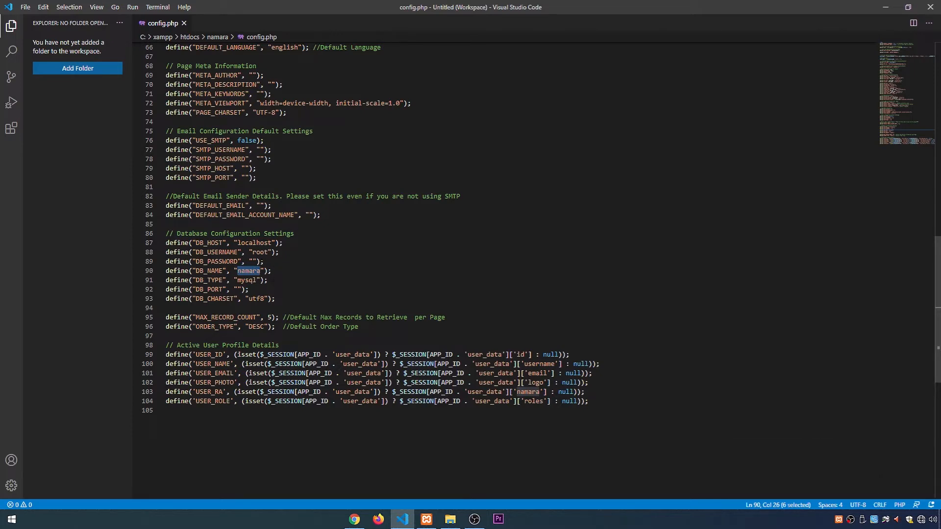
pyautogui.click(253, 261)
pyautogui.click(260, 252)
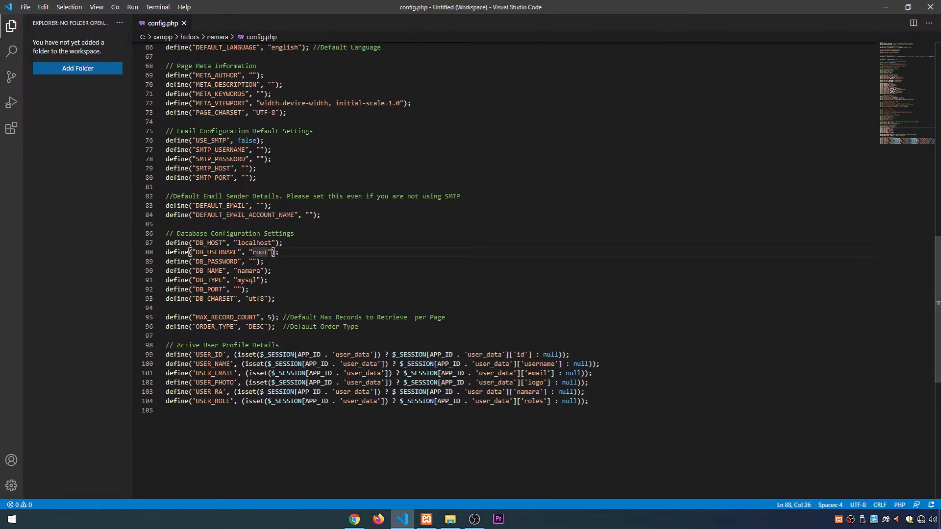
pyautogui.click(253, 262)
pyautogui.click(294, 280)
pyautogui.click(299, 252)
pyautogui.click(296, 272)
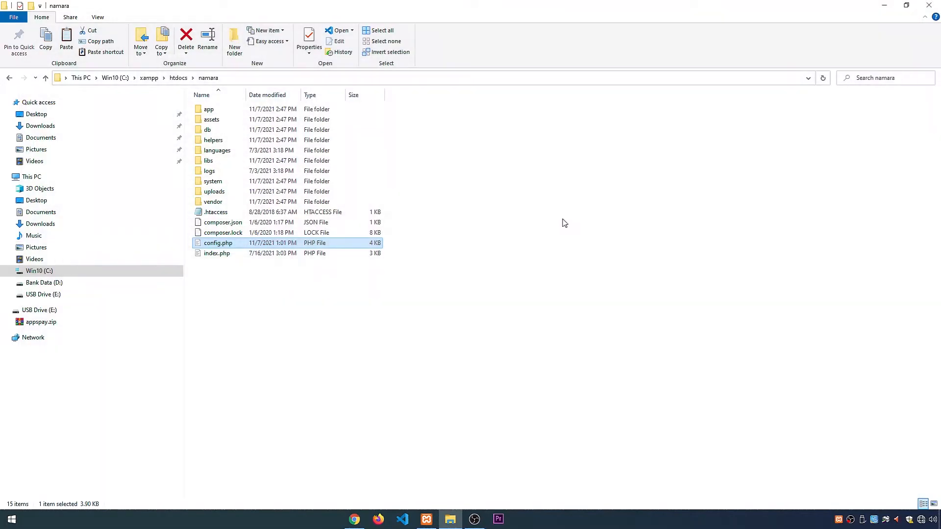
pyautogui.click(562, 219)
# Step: Switch to Chrome and load localhost/namara in the new tab
pyautogui.click(356, 517)
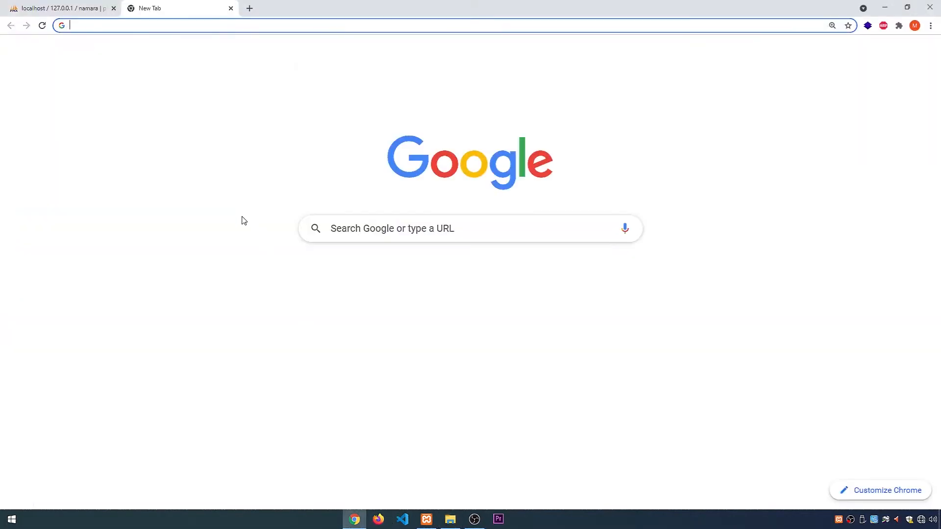
pyautogui.write('lo')
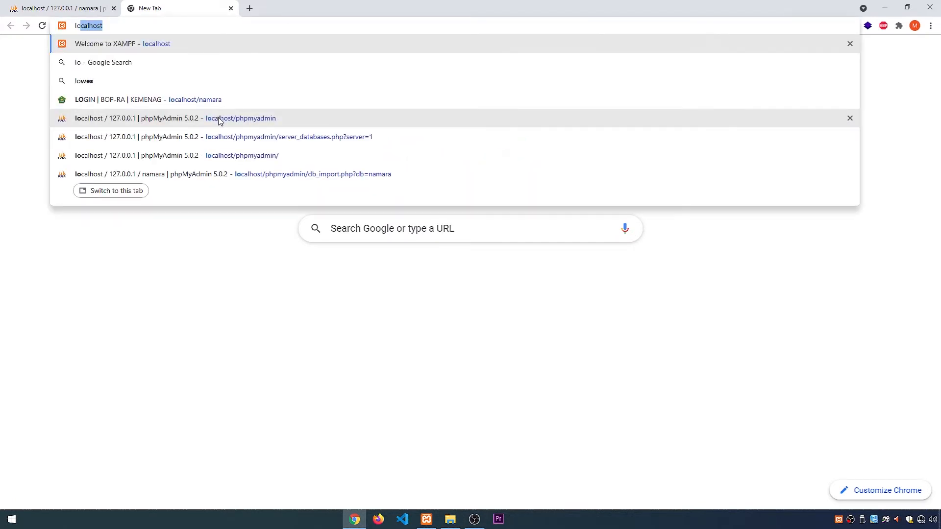
pyautogui.press('Right')
pyautogui.write('/')
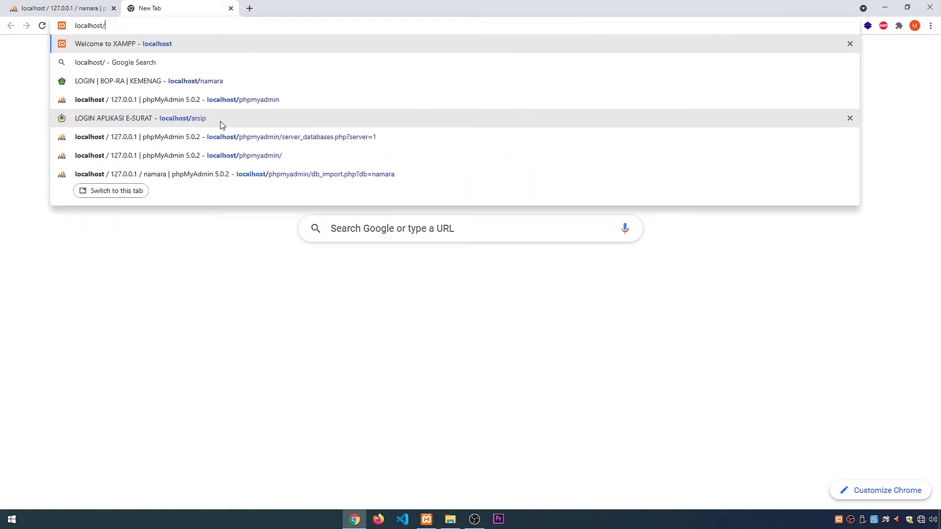
pyautogui.write('namara')
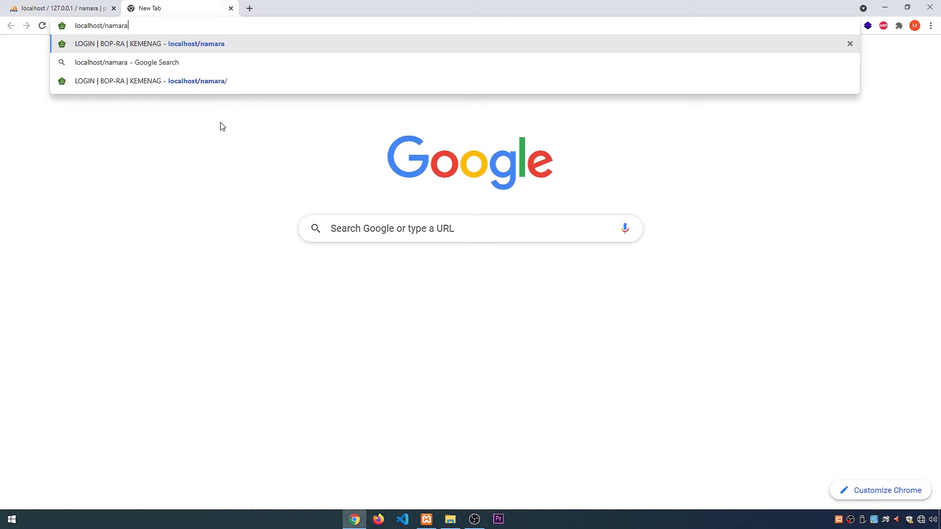
pyautogui.press('Return')
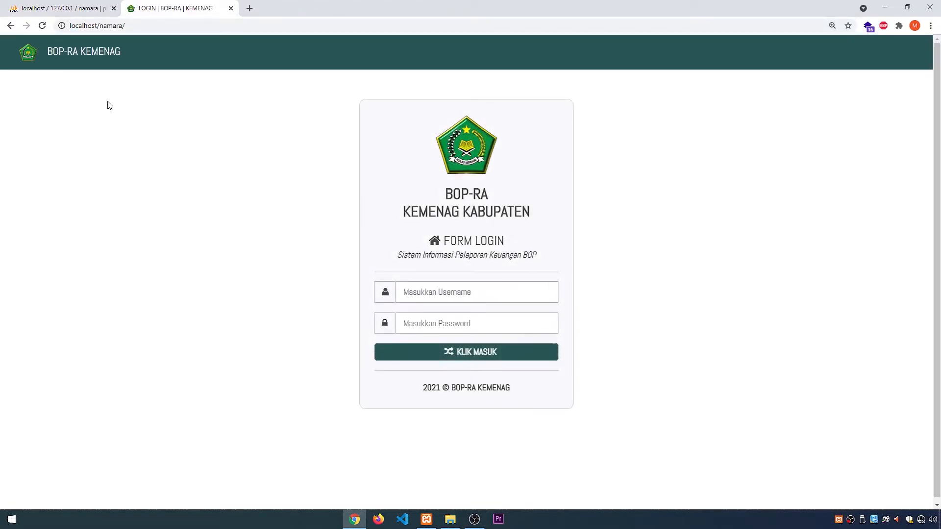
# Step: Log in to BOP-RA KEMENAG with the administrator's username and password
pyautogui.click(431, 287)
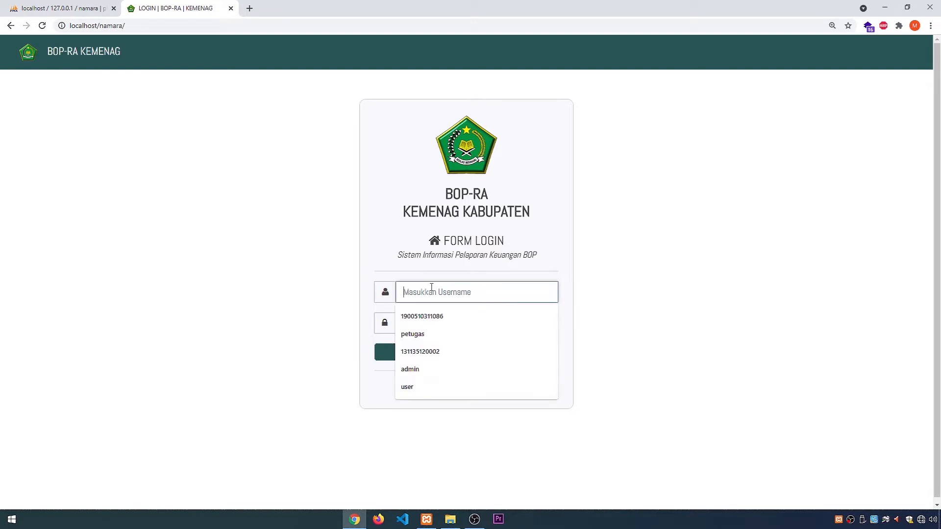
pyautogui.click(337, 280)
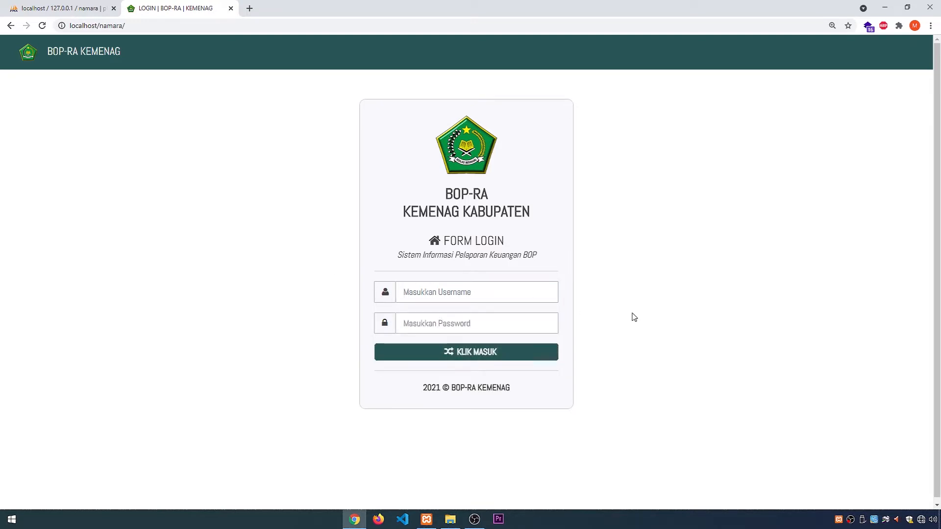
pyautogui.click(455, 293)
pyautogui.click(523, 310)
pyautogui.click(488, 294)
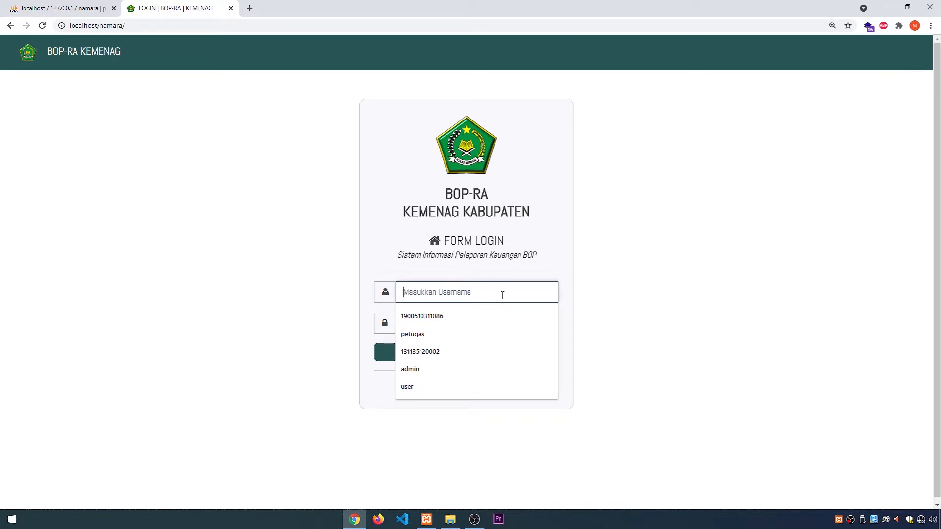
pyautogui.click(502, 296)
pyautogui.write('admin')
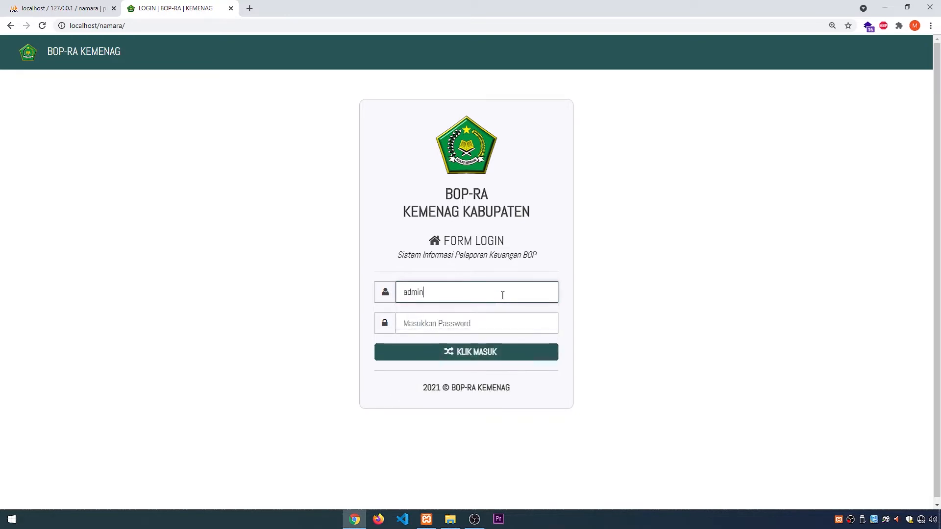
pyautogui.write('123')
pyautogui.press('Tab')
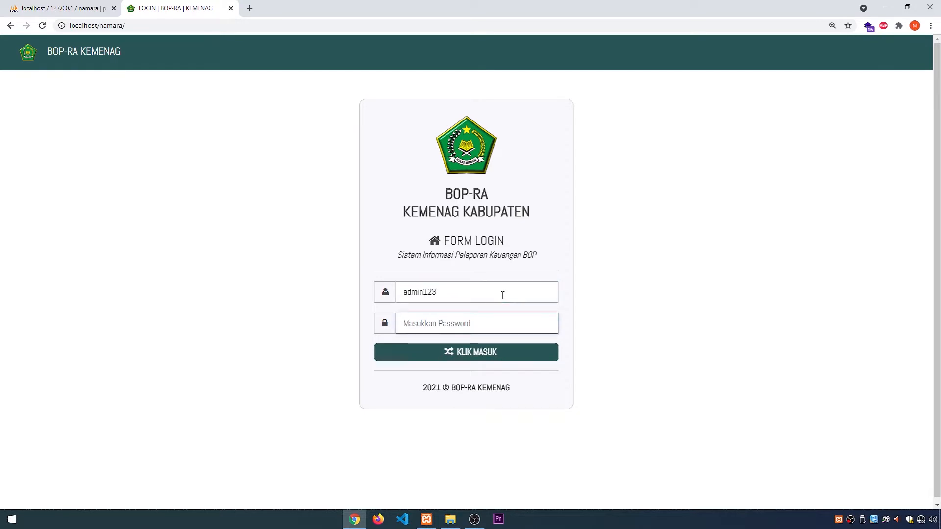
pyautogui.write('ad')
pyautogui.click(489, 354)
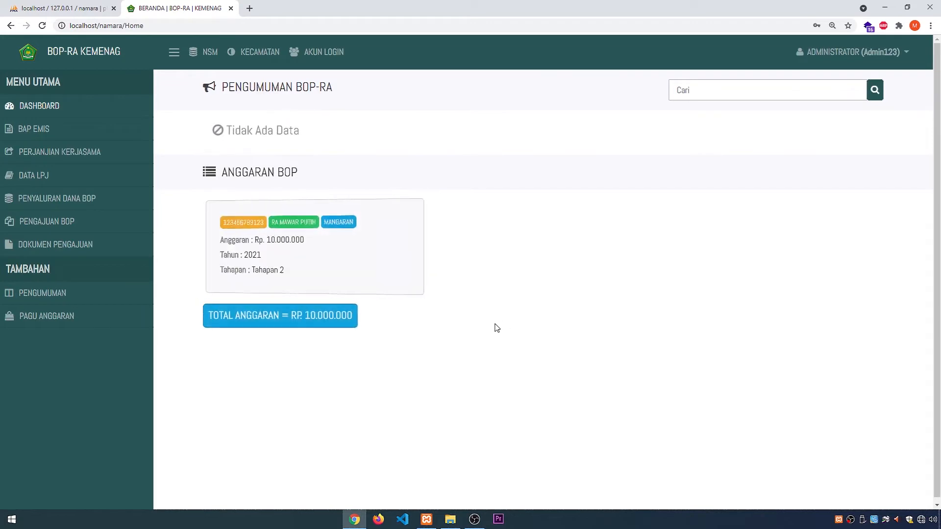
# Step: Tour the administrator's Dashboard, BAP EMIS, Perjanjian Kerjasama, Pengajuan BOP, Dokumen Pengajuan, Pengumuman and Pagu Anggaran pages, ending on the Dashboard
pyautogui.click(57, 114)
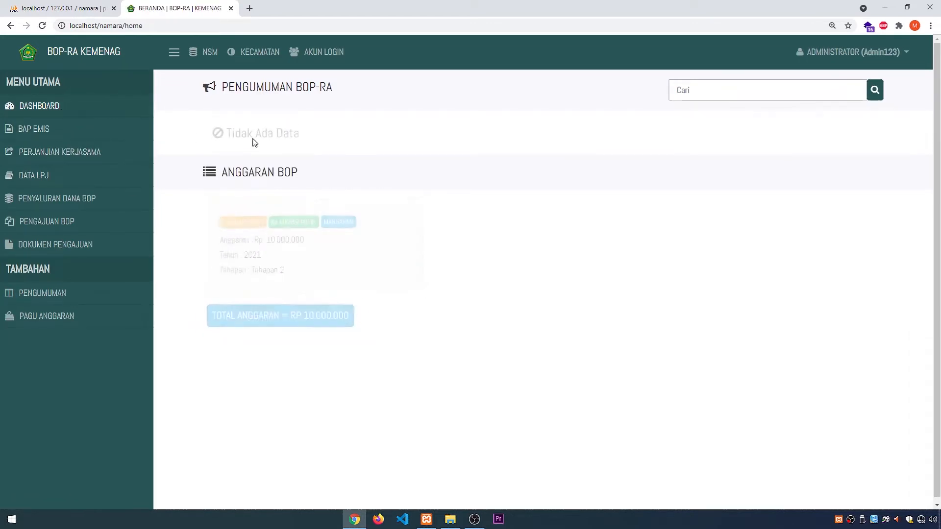
pyautogui.click(38, 130)
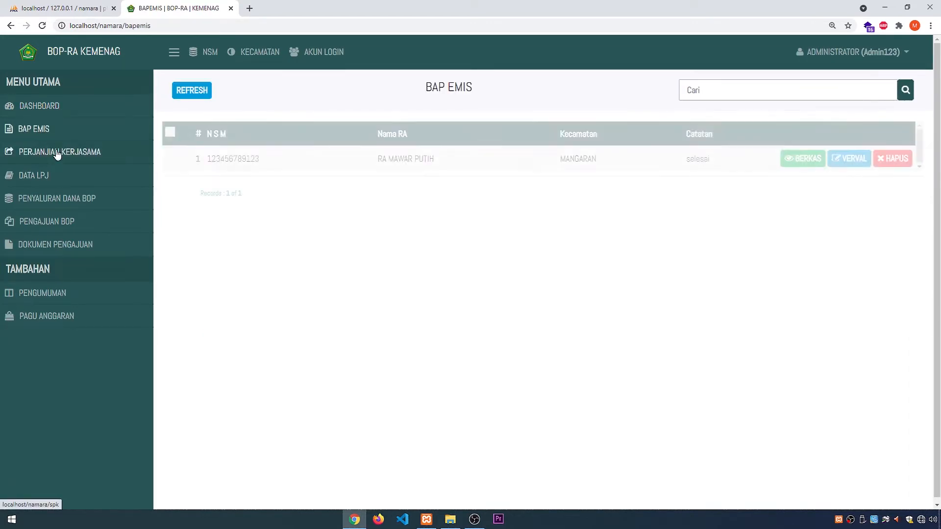
pyautogui.click(57, 154)
pyautogui.click(57, 220)
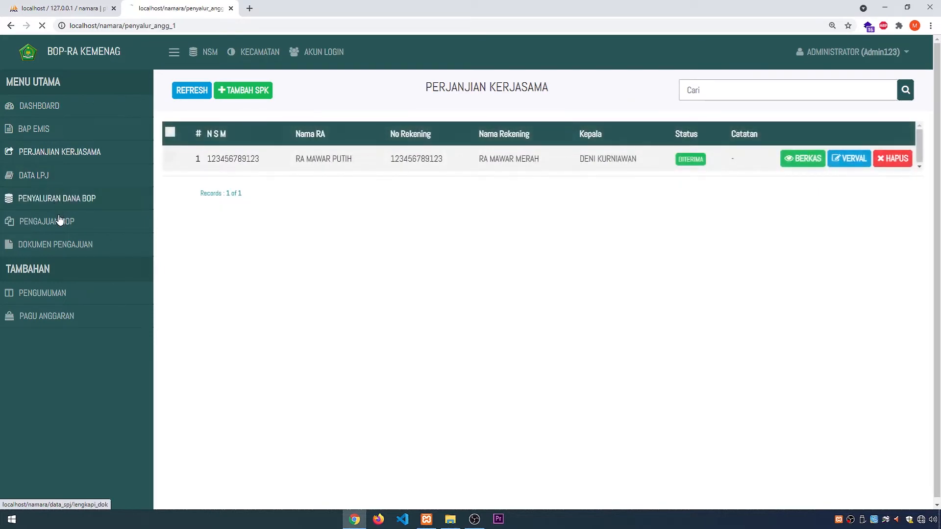
pyautogui.click(60, 246)
pyautogui.click(49, 293)
pyautogui.click(49, 316)
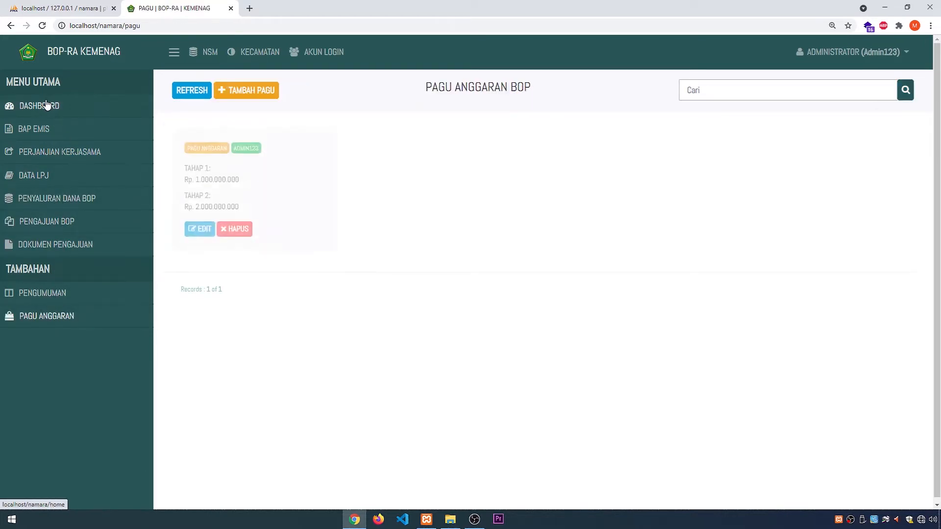
pyautogui.click(47, 105)
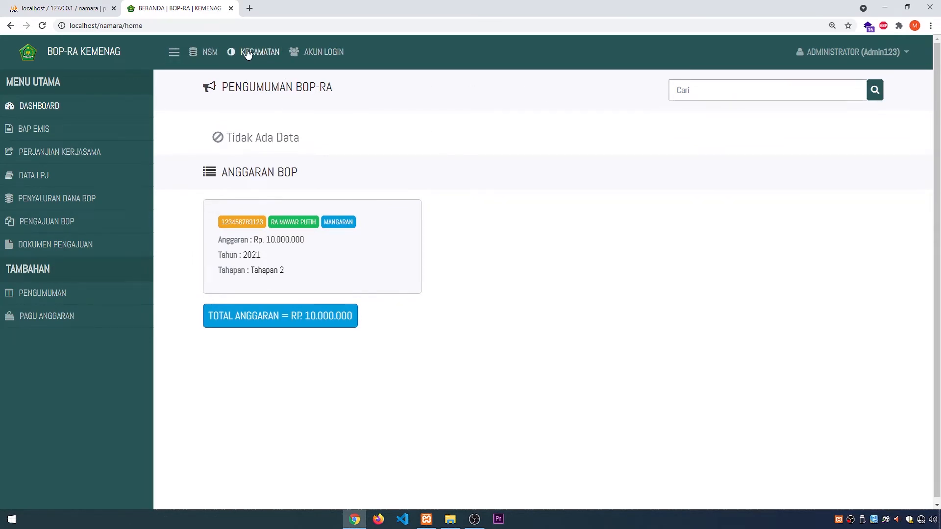
# Step: Inspect the new-institution form in the NSM list, close it without saving, and view the Kecamatan list
pyautogui.click(214, 55)
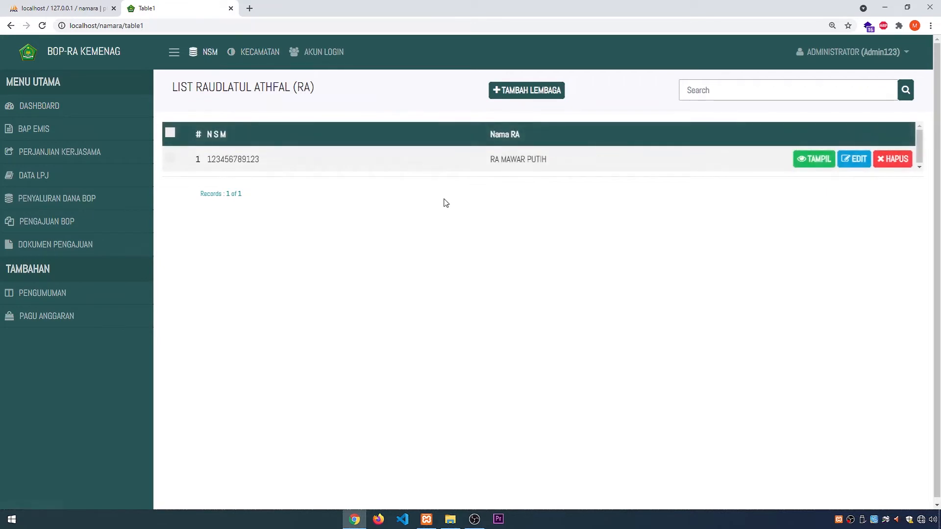
pyautogui.click(531, 94)
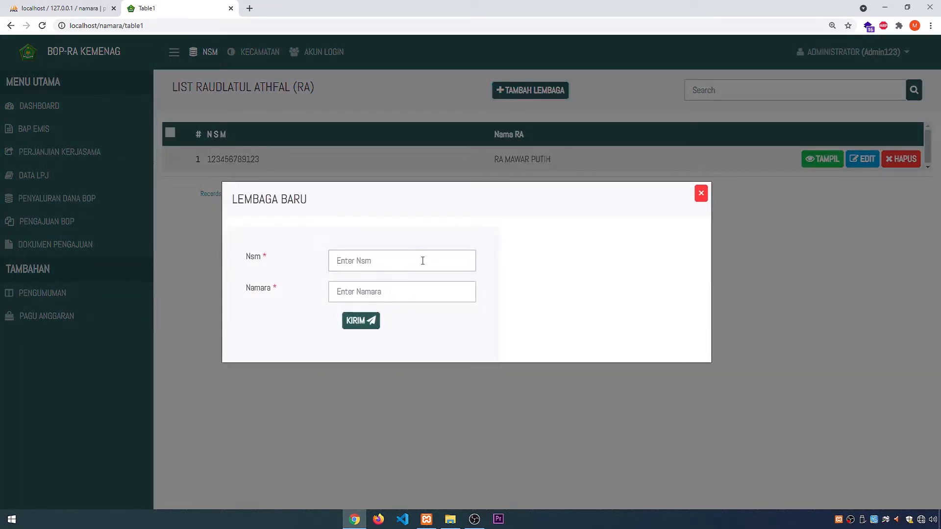
pyautogui.click(422, 291)
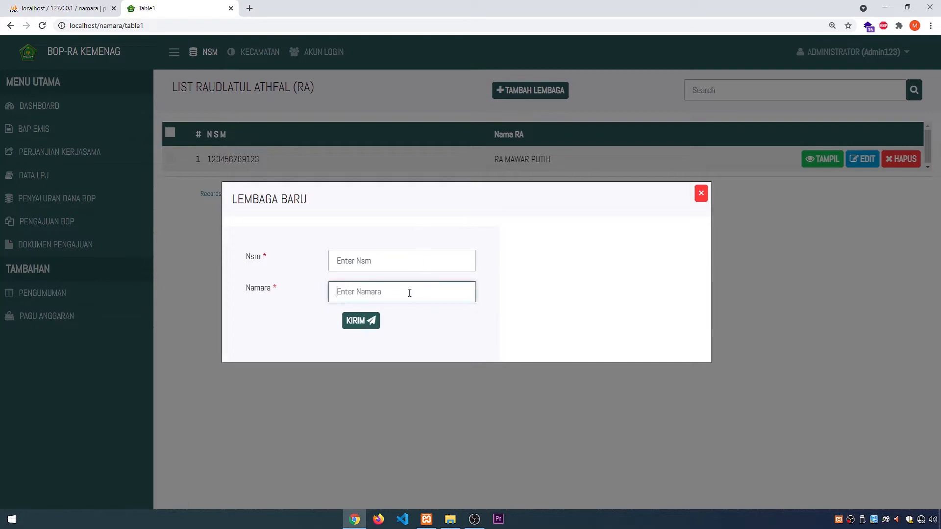
pyautogui.click(700, 193)
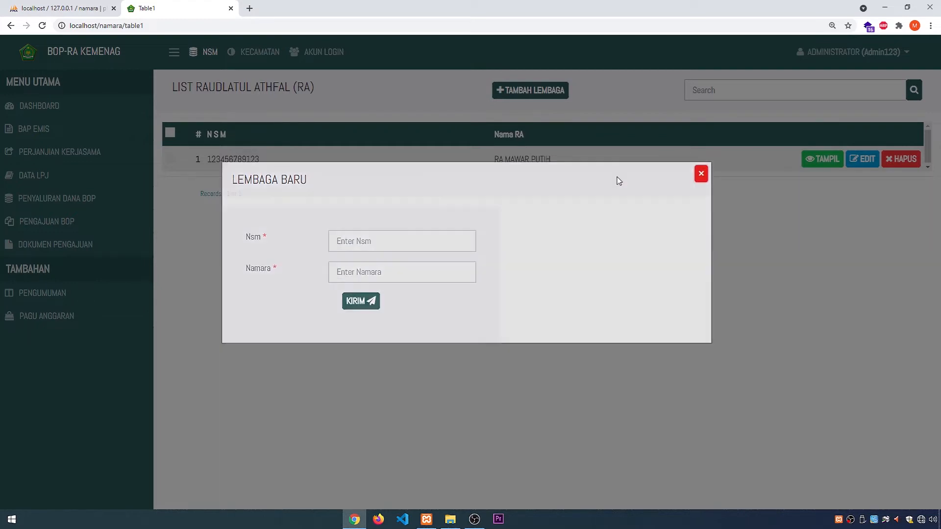
pyautogui.click(254, 54)
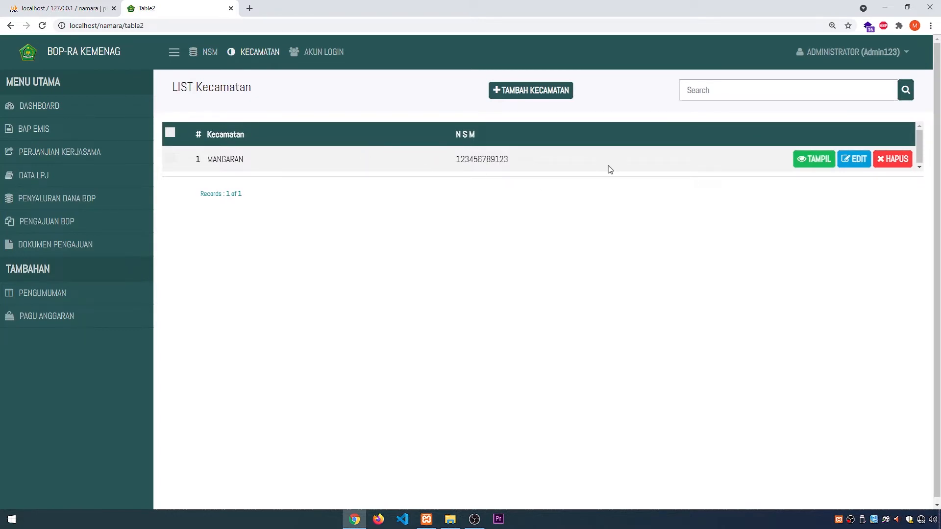
# Step: Examine the account registration form under Akun Login, including its password fields and Roles options, and close it without saving
pyautogui.click(318, 55)
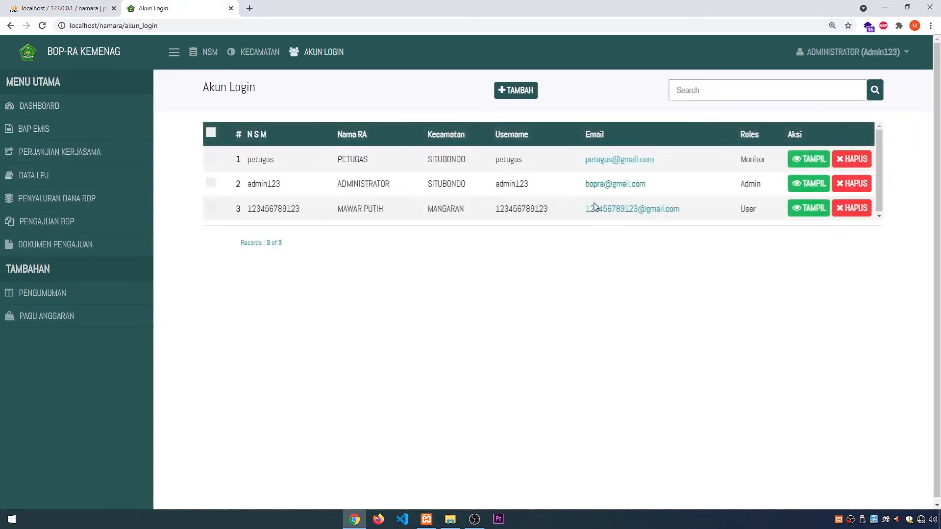
pyautogui.click(515, 91)
pyautogui.click(459, 179)
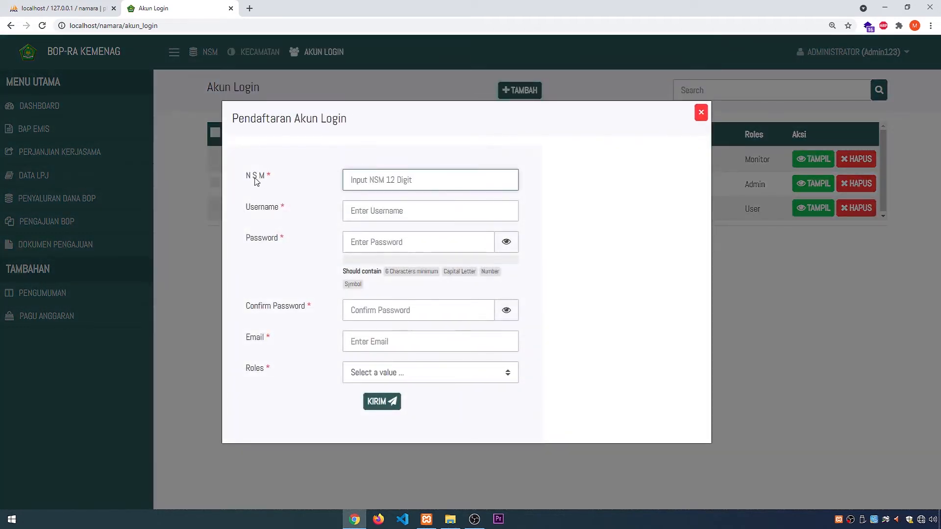
pyautogui.click(407, 205)
pyautogui.click(533, 194)
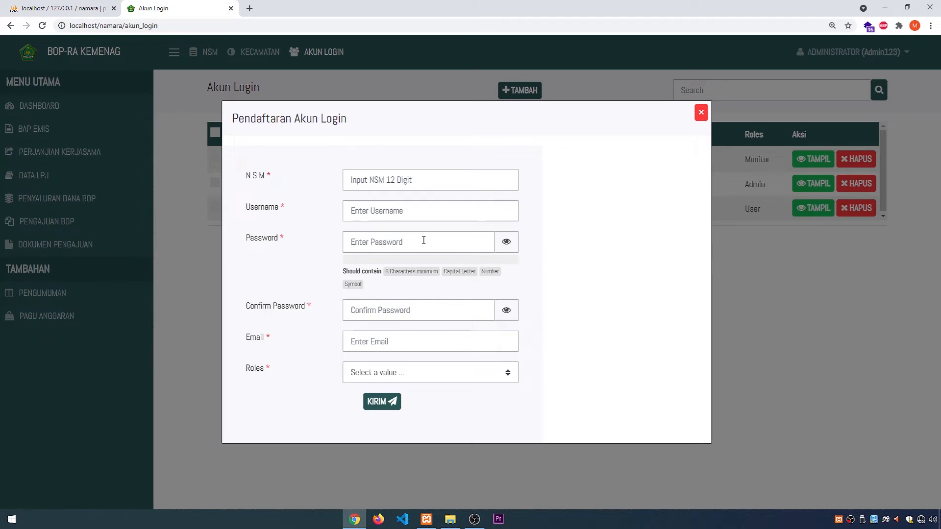
pyautogui.click(400, 316)
pyautogui.click(454, 376)
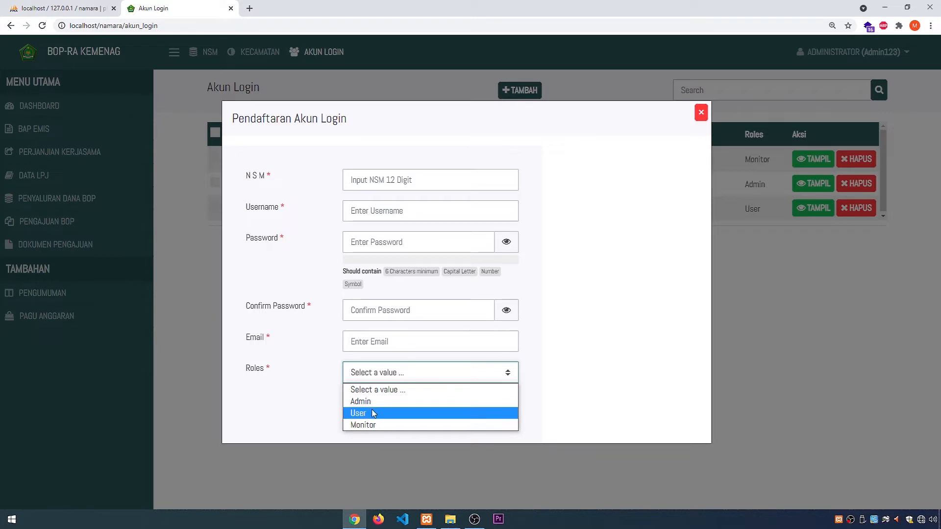
pyautogui.click(586, 391)
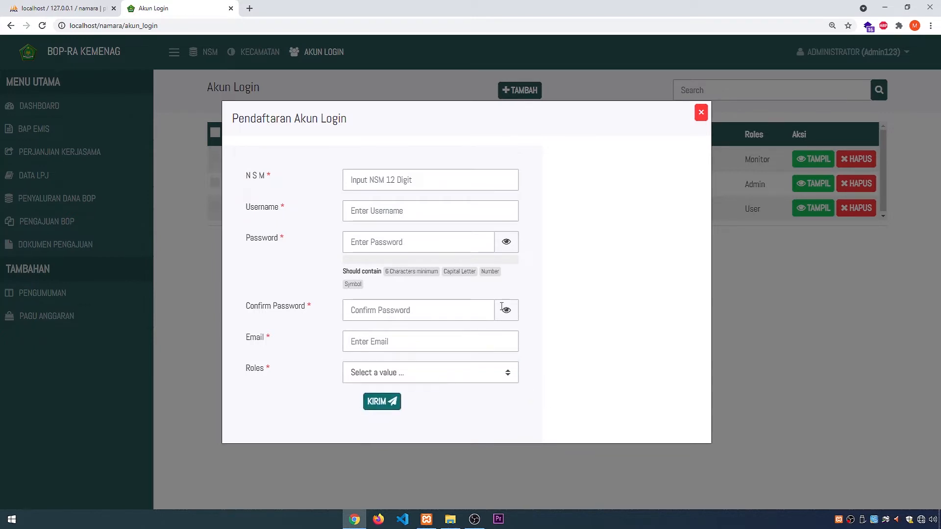
pyautogui.click(701, 113)
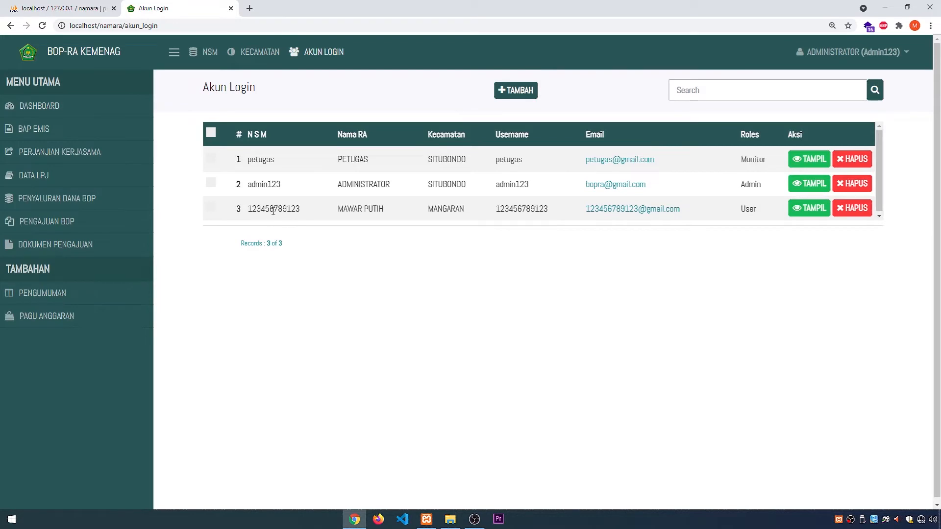
# Step: View the details of the User-role account in the Akun Login list and examine the password fields on its edit page
pyautogui.doubleClick(748, 210)
pyautogui.click(747, 227)
pyautogui.click(809, 209)
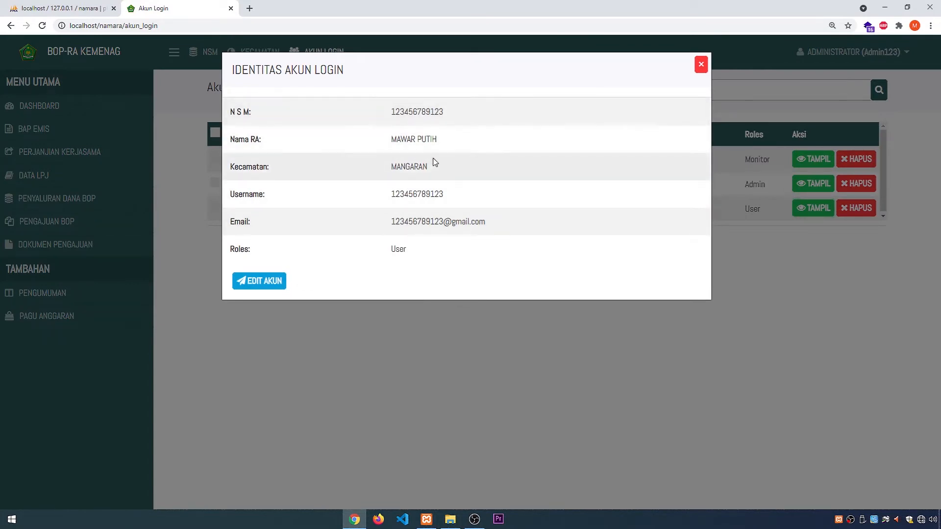
pyautogui.click(239, 281)
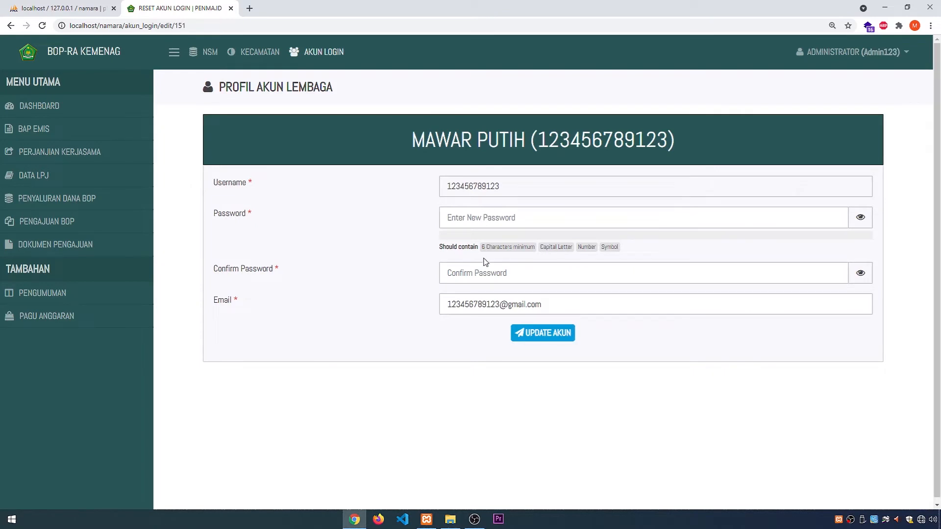
pyautogui.click(493, 218)
pyautogui.click(484, 275)
pyautogui.click(363, 217)
# Step: Open the administrator's own account profile and examine the password fields of its Edit Akun form
pyautogui.click(848, 54)
pyautogui.click(848, 54)
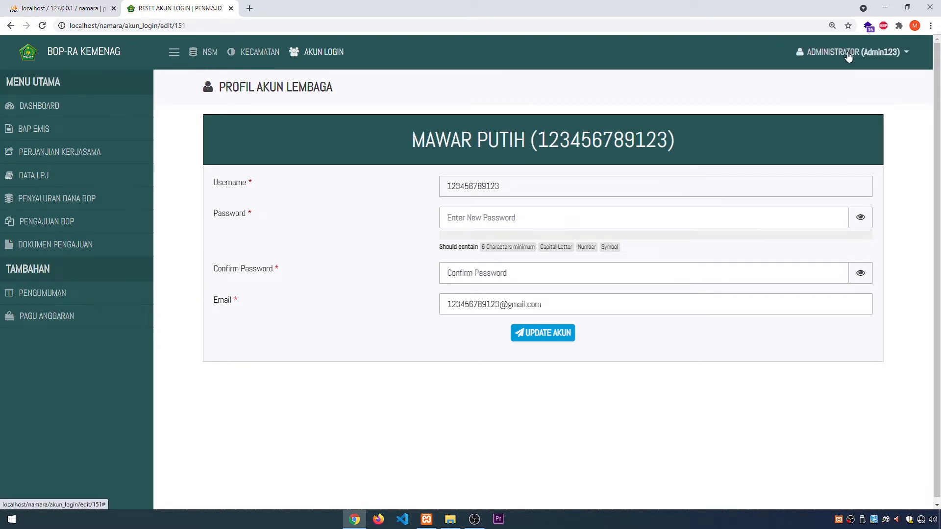
pyautogui.click(848, 54)
pyautogui.click(828, 75)
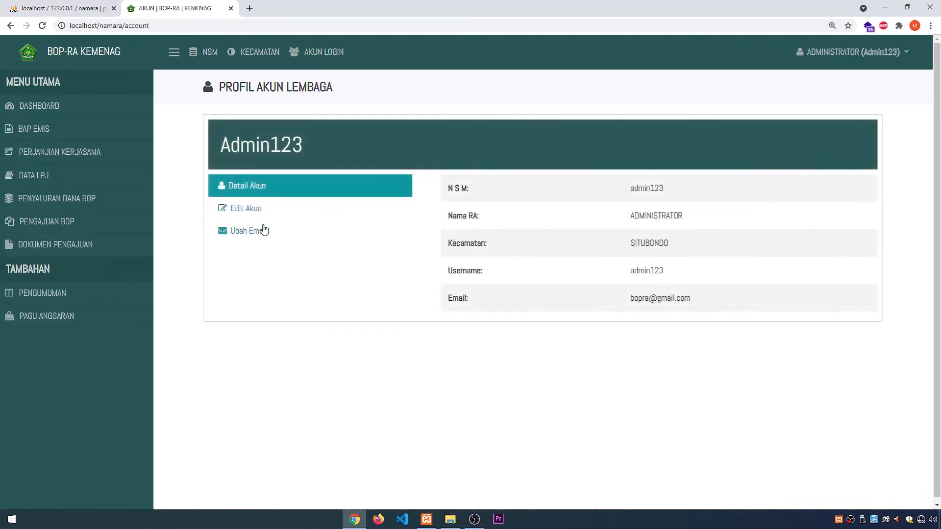
pyautogui.click(243, 208)
pyautogui.click(662, 261)
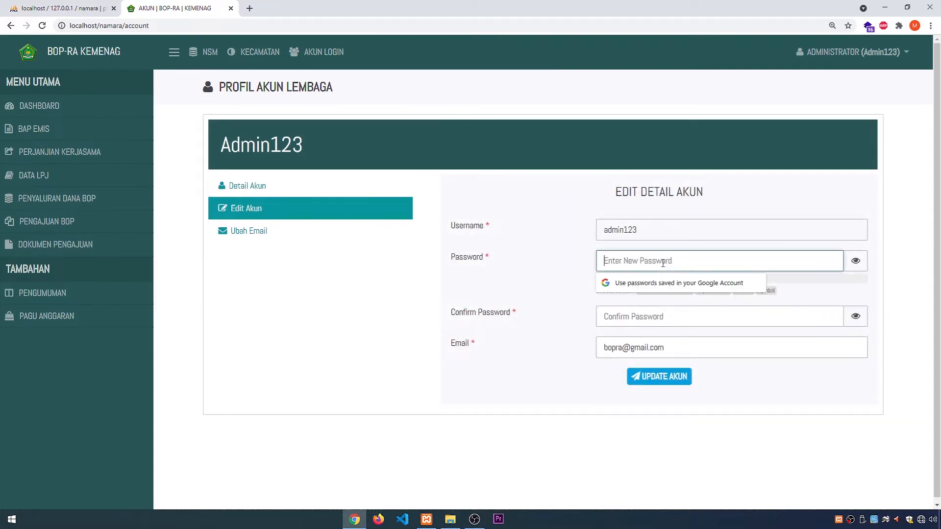
pyautogui.click(660, 315)
pyautogui.click(632, 259)
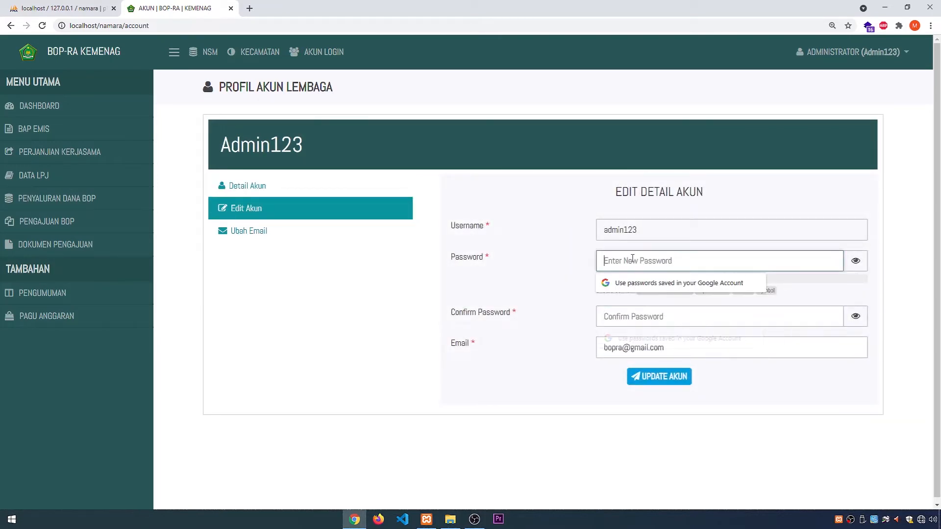
pyautogui.click(637, 321)
pyautogui.click(618, 259)
# Step: Return to the Dashboard and log out of the administrator account
pyautogui.click(57, 105)
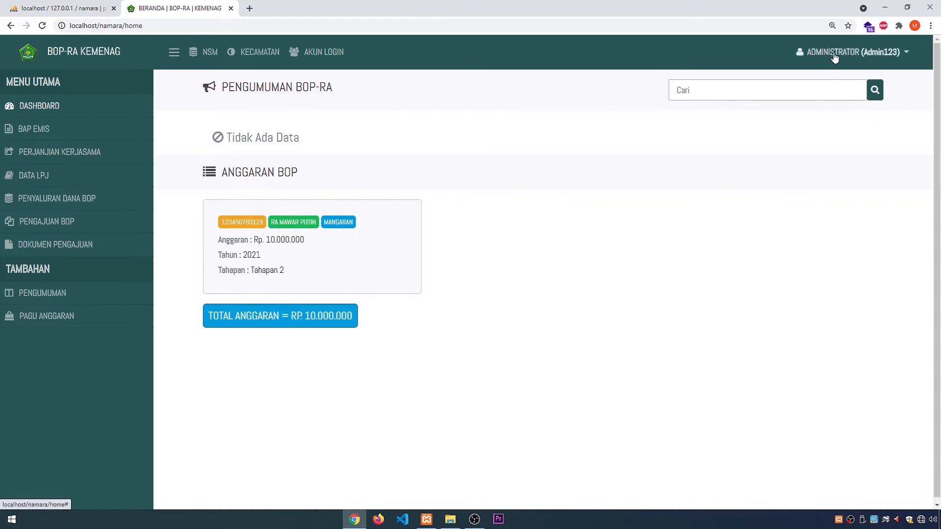
pyautogui.click(870, 53)
pyautogui.click(829, 96)
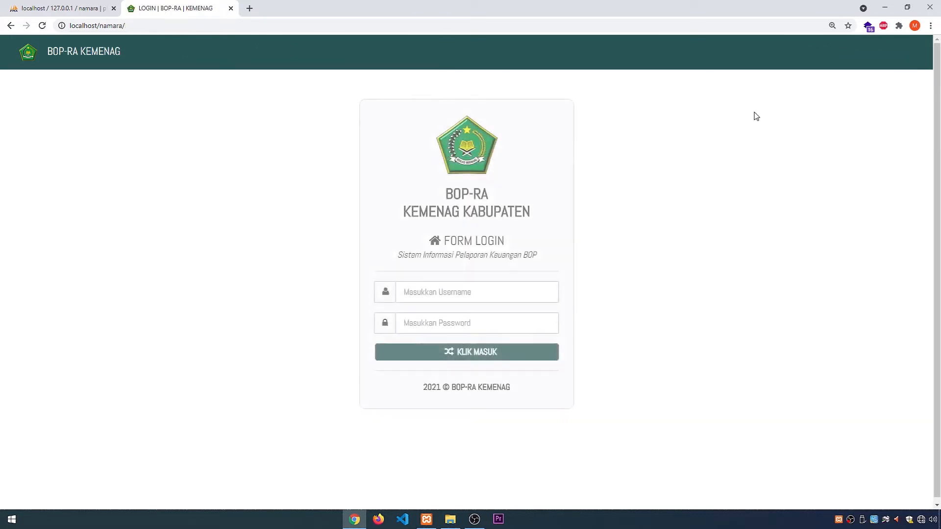
# Step: Log in with the username petugas and the account password
pyautogui.click(482, 290)
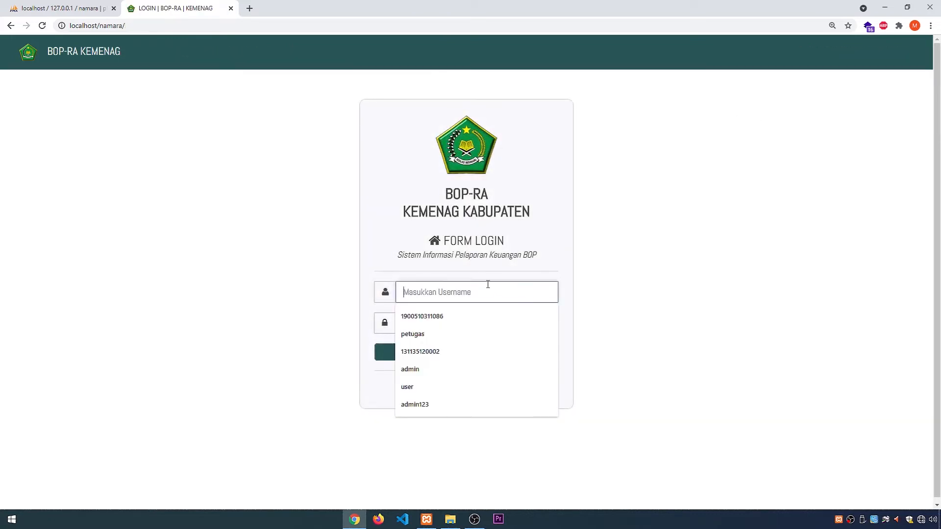
pyautogui.click(488, 284)
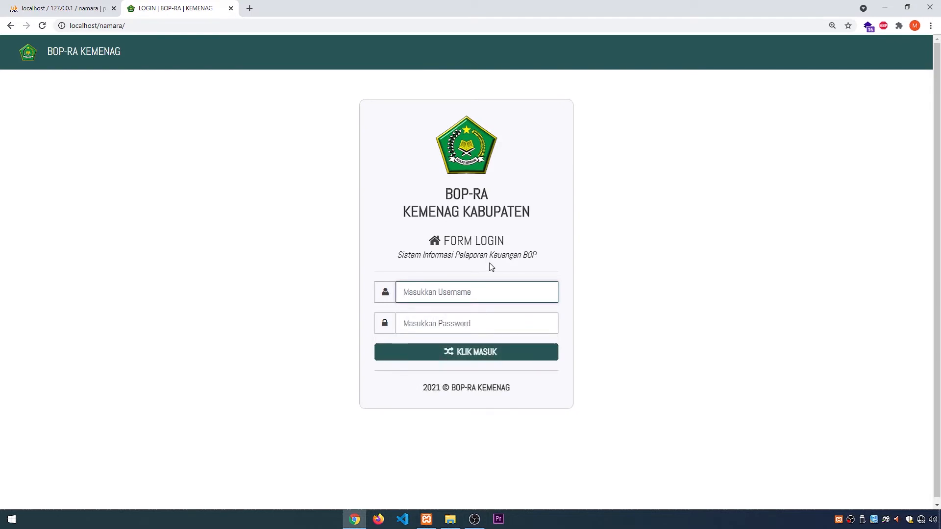
pyautogui.write('petugas')
pyautogui.press('Tab')
pyautogui.write('••')
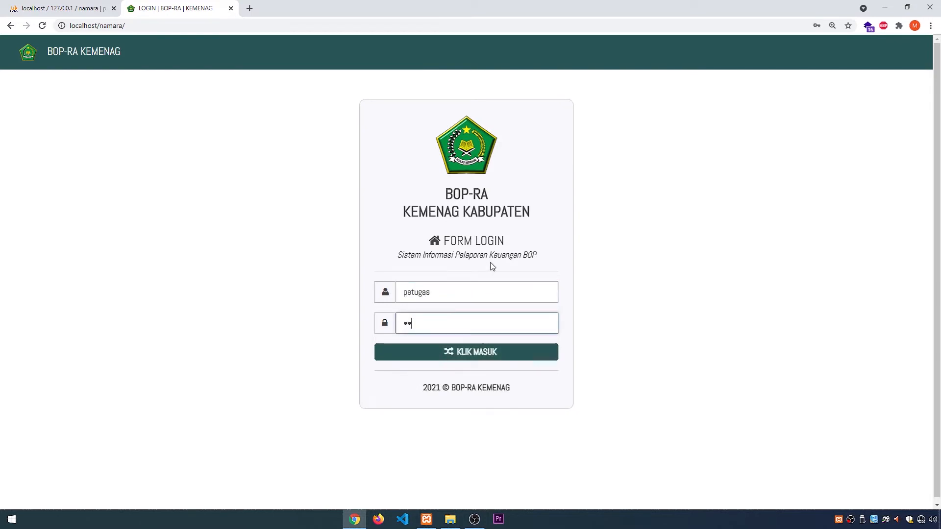
pyautogui.write('•••••')
pyautogui.press('Return')
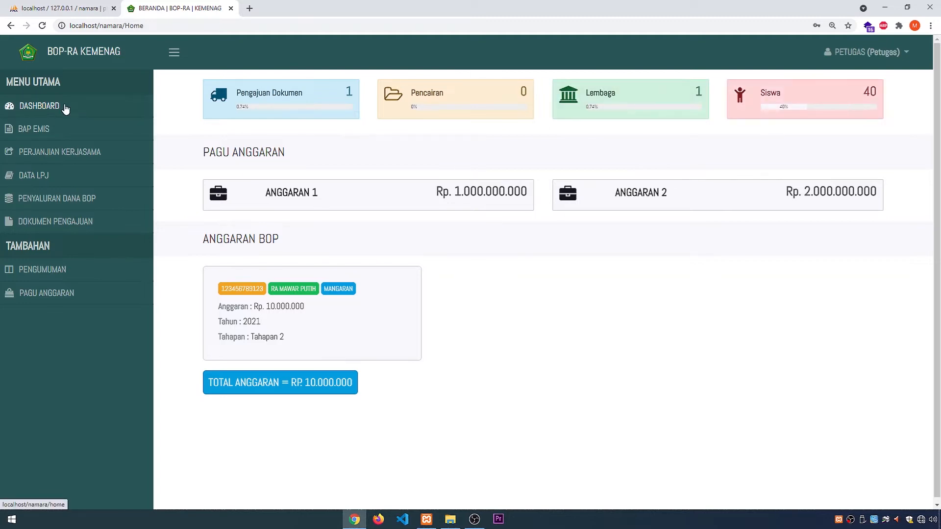
# Step: Tour the BAP EMIS, Perjanjian Kerjasama, Data LPJ, Penyaluran Dana BOP and Dokumen Pengajuan pages as petugas
pyautogui.click(57, 128)
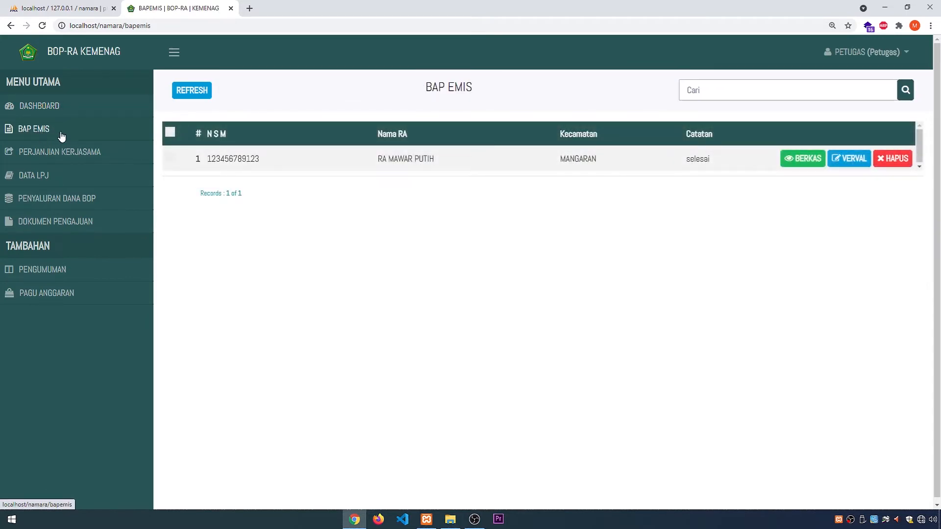
pyautogui.click(60, 152)
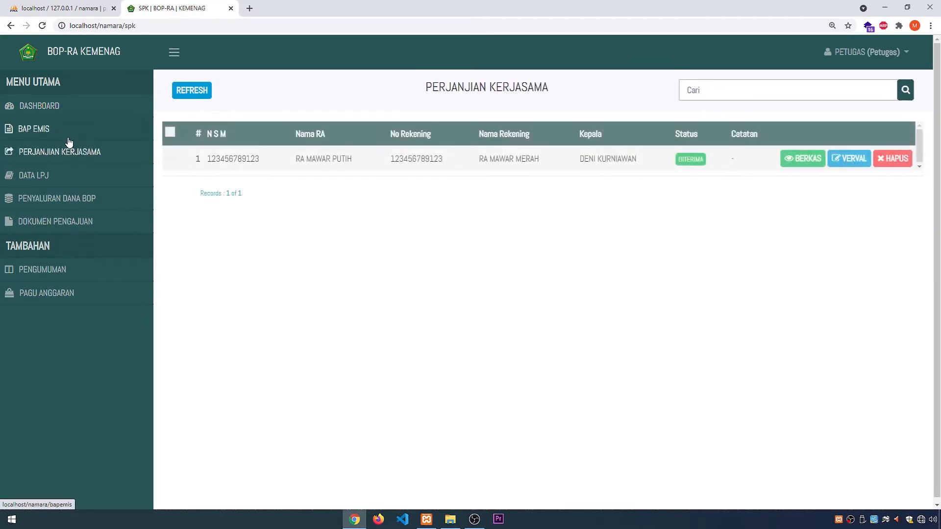
pyautogui.click(60, 172)
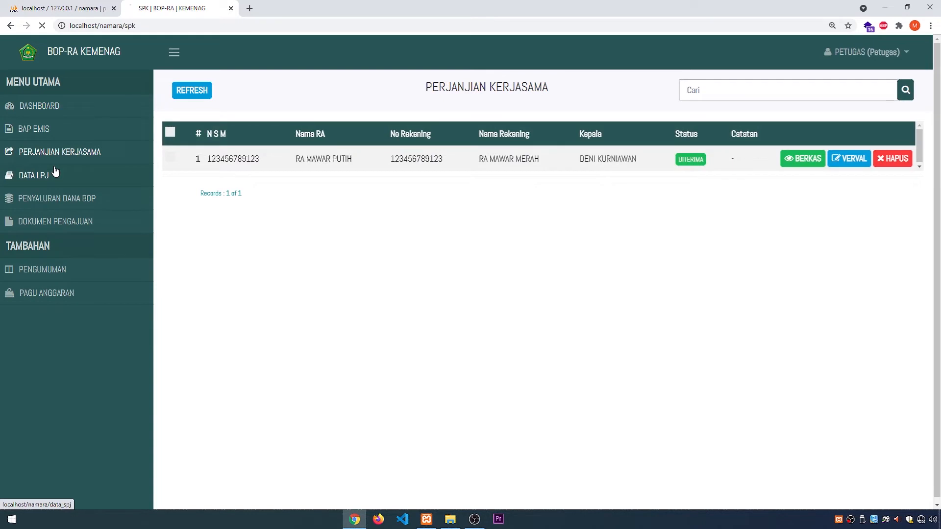
pyautogui.click(58, 202)
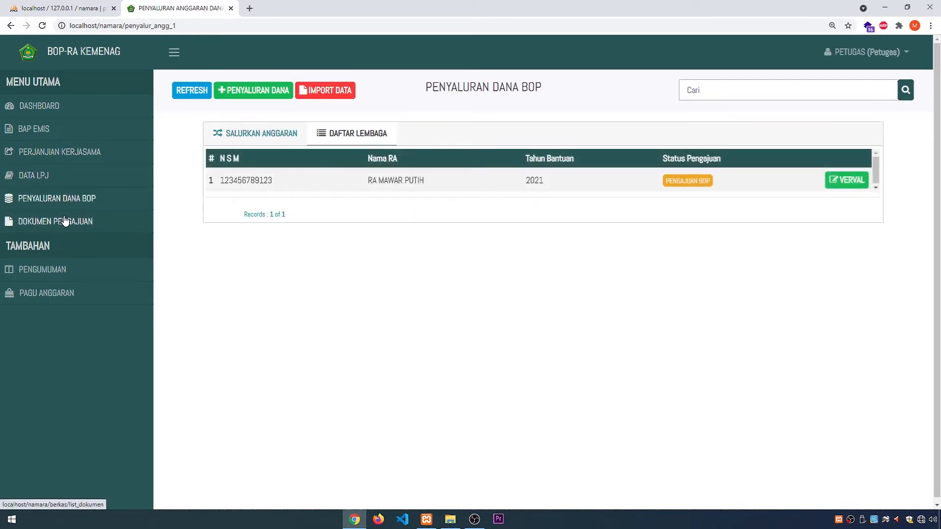
pyautogui.click(65, 222)
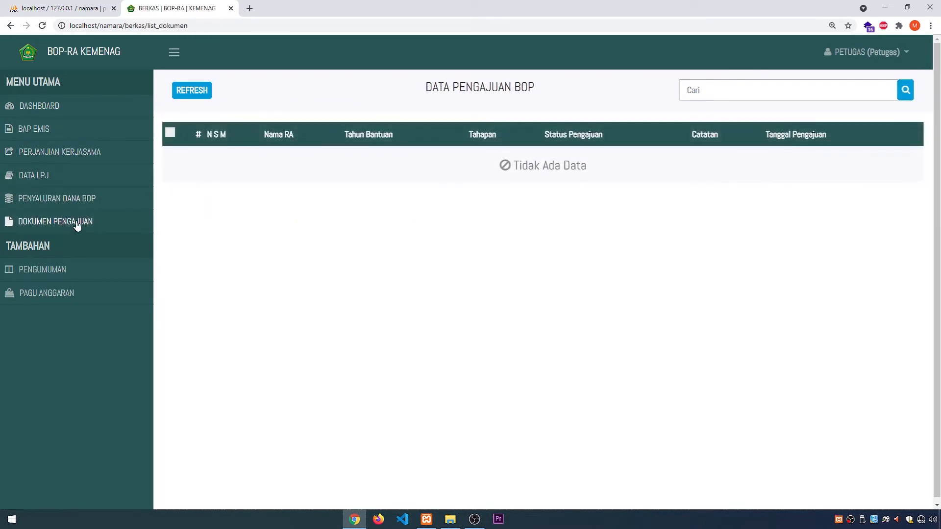
# Step: Start a new announcement on the Pengumuman page with the title PENGUMUMAN PENTING
pyautogui.click(63, 277)
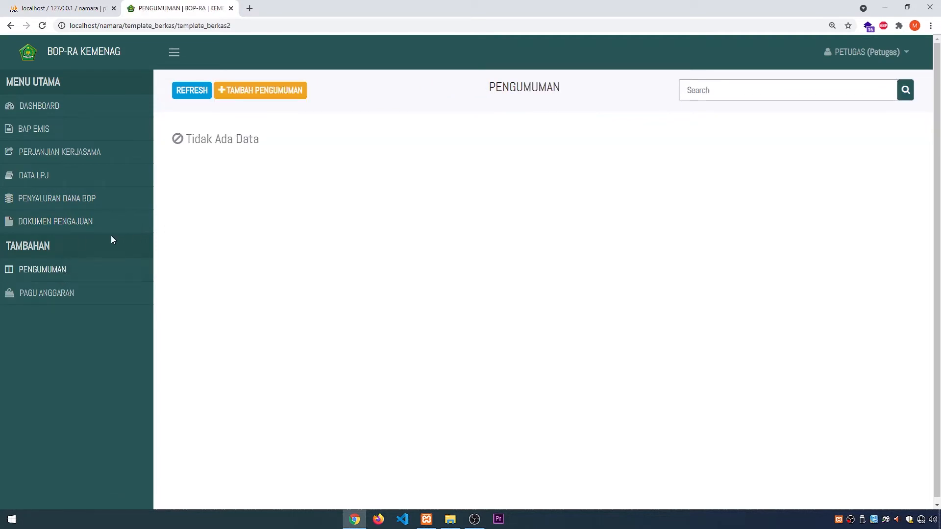
pyautogui.click(233, 92)
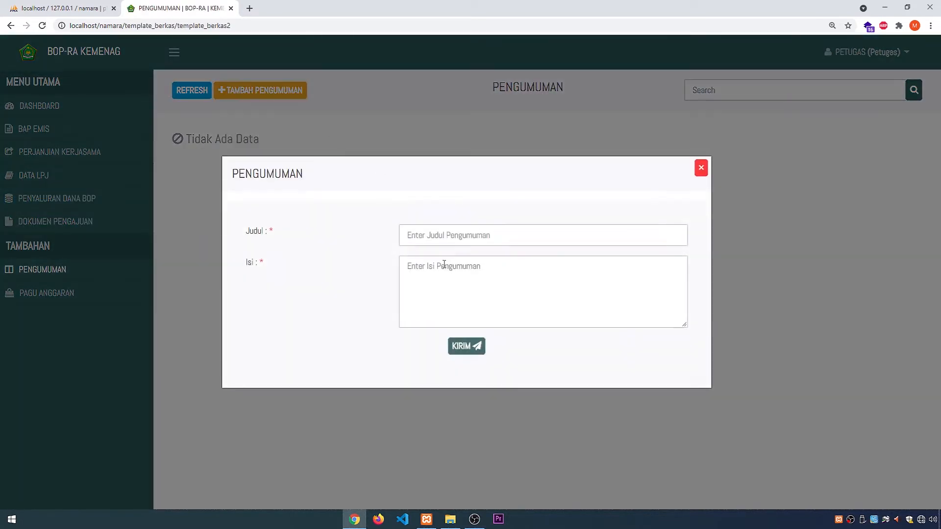
pyautogui.click(452, 237)
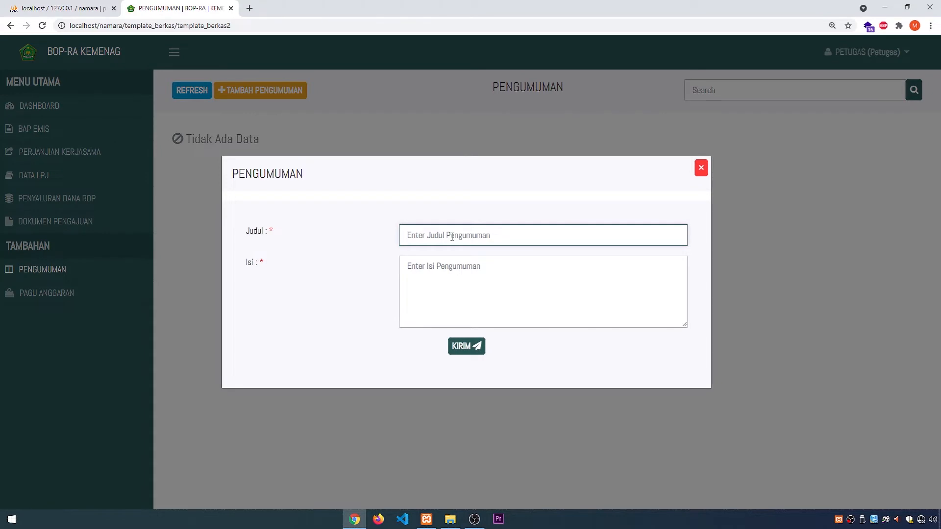
pyautogui.write('PENGUMUMAN PENTING')
# Step: Copy the sentence "Dapat berupa berkas terkompresi (gzip, bzip2, zip) atau tidak." from the phpMyAdmin import page into the announcement's Isi
pyautogui.click(448, 266)
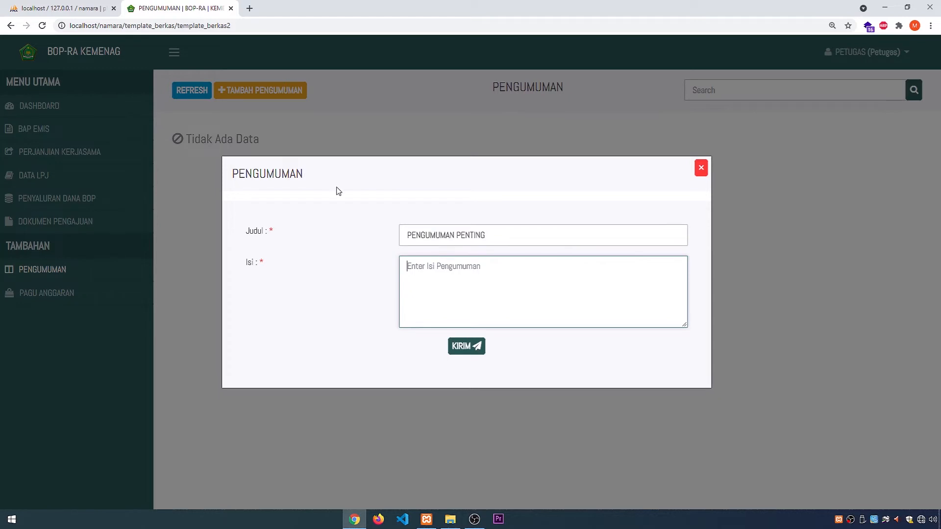
pyautogui.click(81, 8)
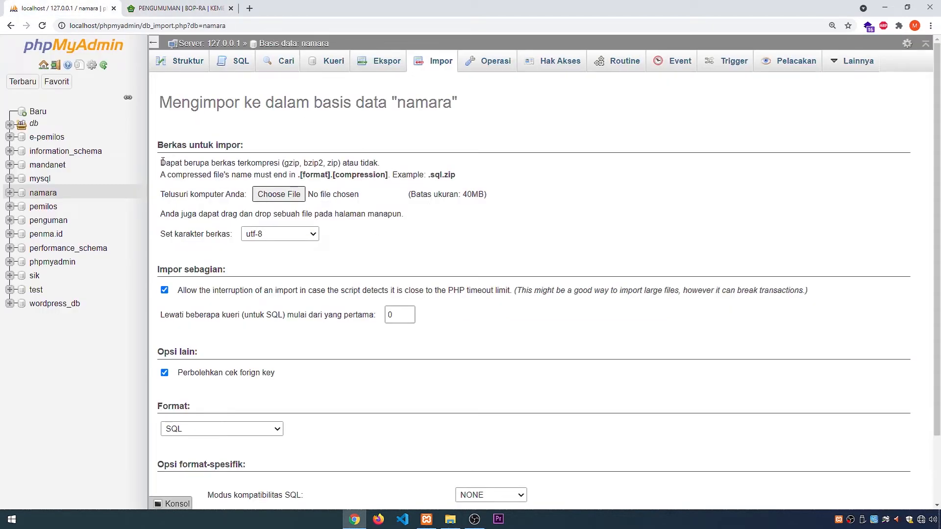
pyautogui.moveTo(162, 162); pyautogui.dragTo(383, 166)
pyautogui.hotkey('ctrl', 'c')
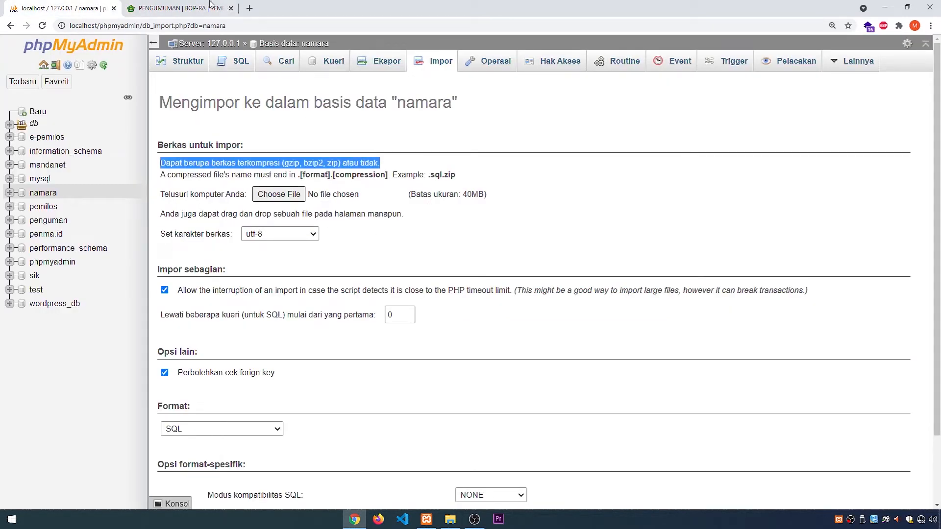
pyautogui.click(177, 7)
pyautogui.hotkey('ctrl', 'v')
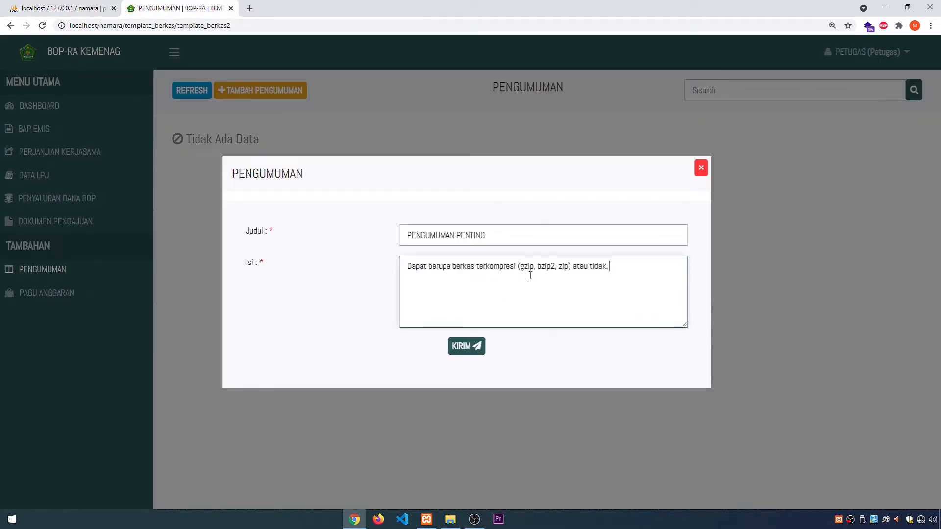
# Step: Add the copied sentence three more times to the announcement's Isi, send the announcement and refresh the list
pyautogui.hotkey('ctrl', 'v')
pyautogui.hotkey('ctrl', 'f')
pyautogui.click(555, 283)
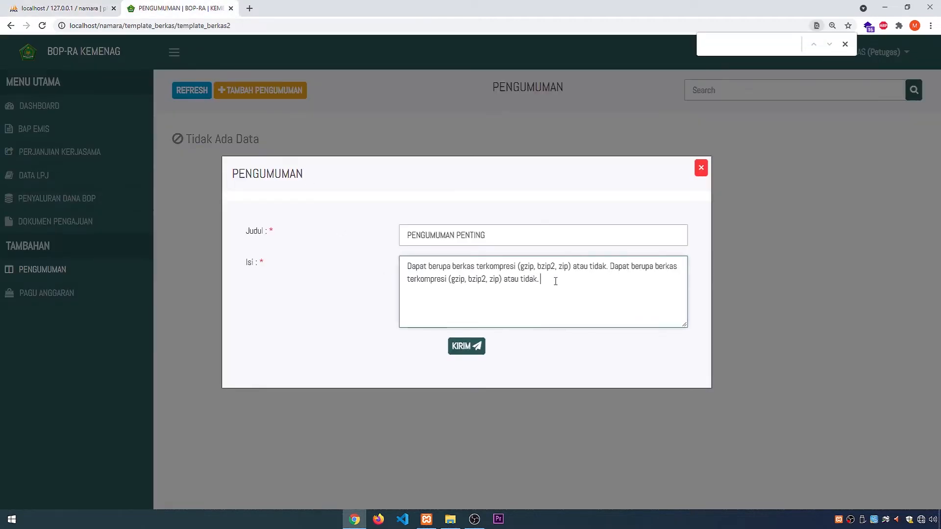
pyautogui.hotkey('ctrl', 'v')
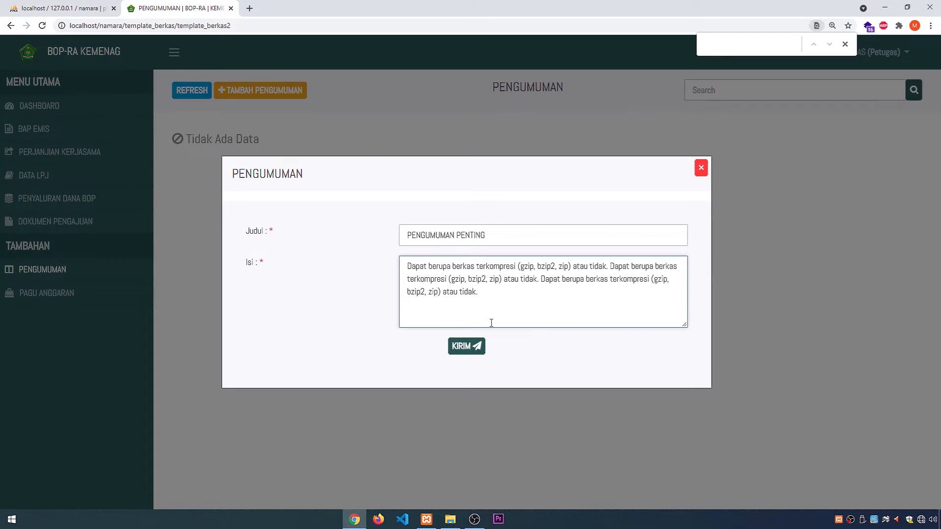
pyautogui.hotkey('ctrl', 'v')
pyautogui.click(466, 346)
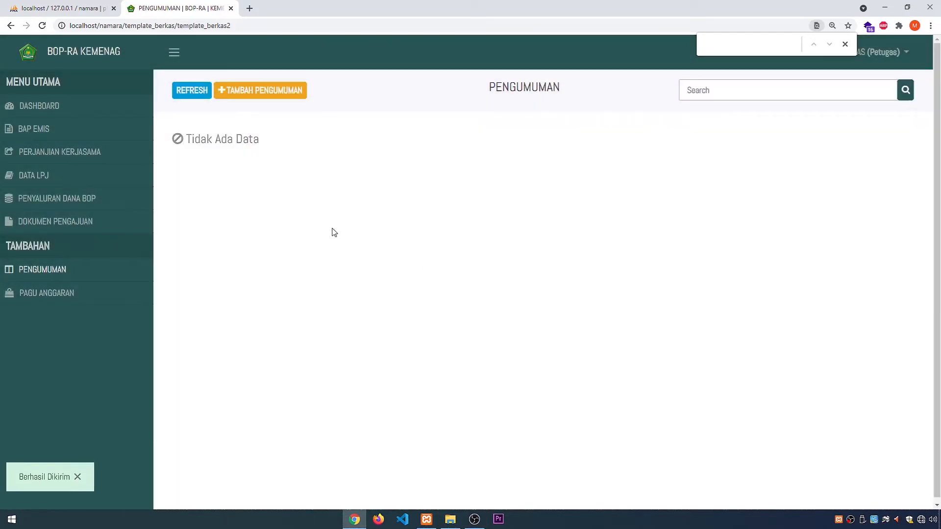
pyautogui.click(181, 96)
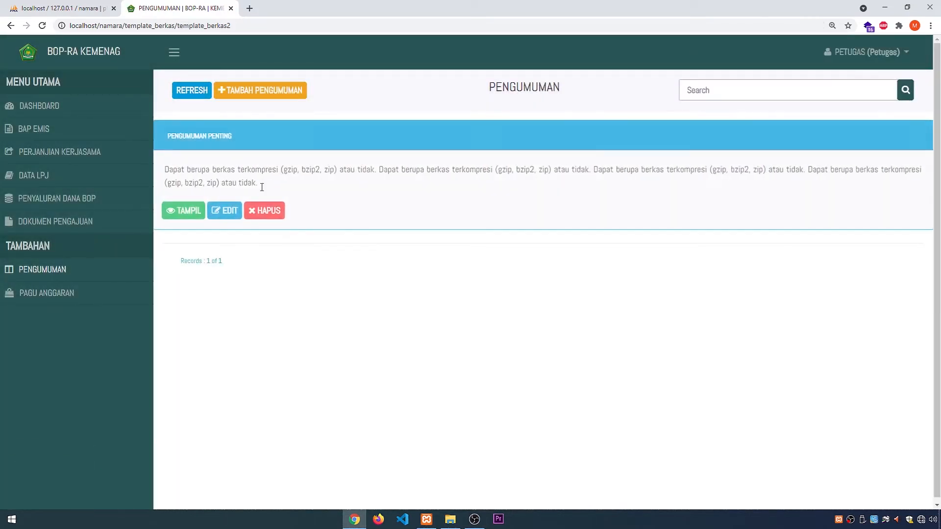
# Step: Look over the petugas Dashboard and account profile, and log out of the petugas account
pyautogui.click(40, 106)
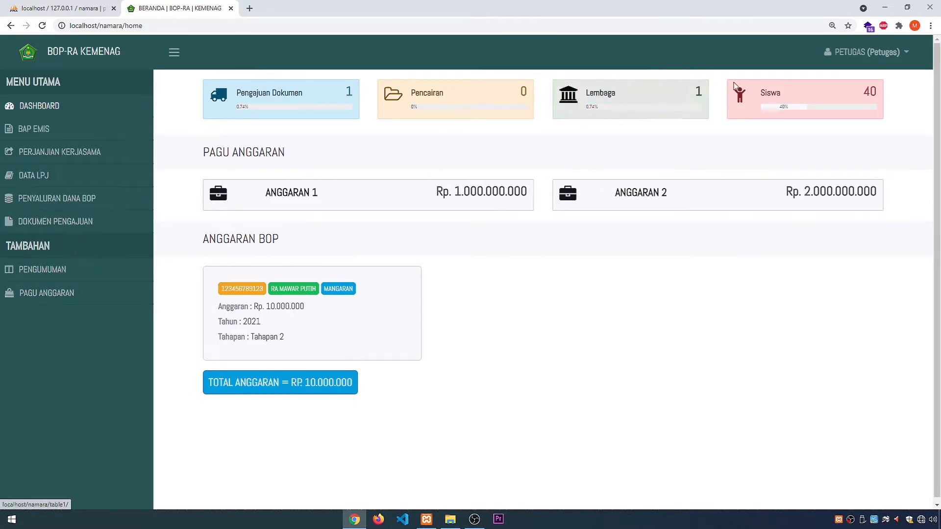
pyautogui.click(864, 52)
pyautogui.click(855, 81)
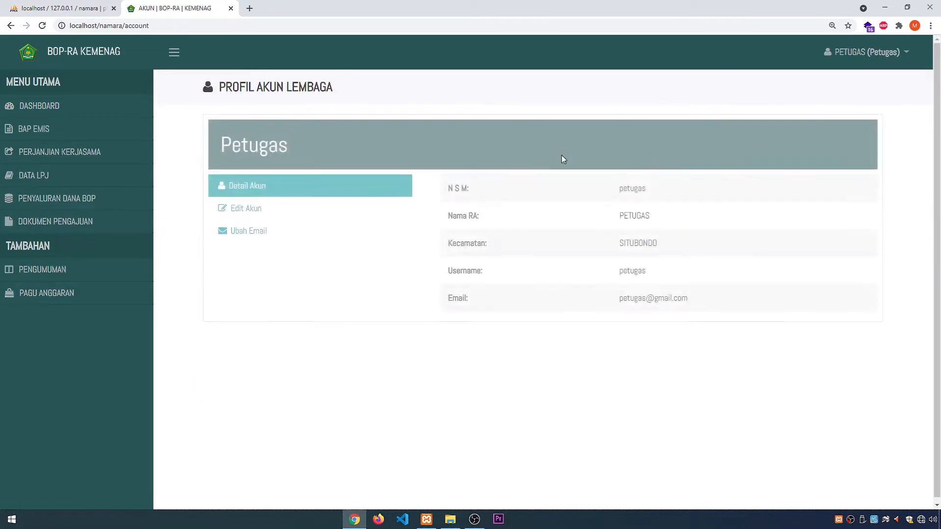
pyautogui.click(887, 52)
pyautogui.click(877, 99)
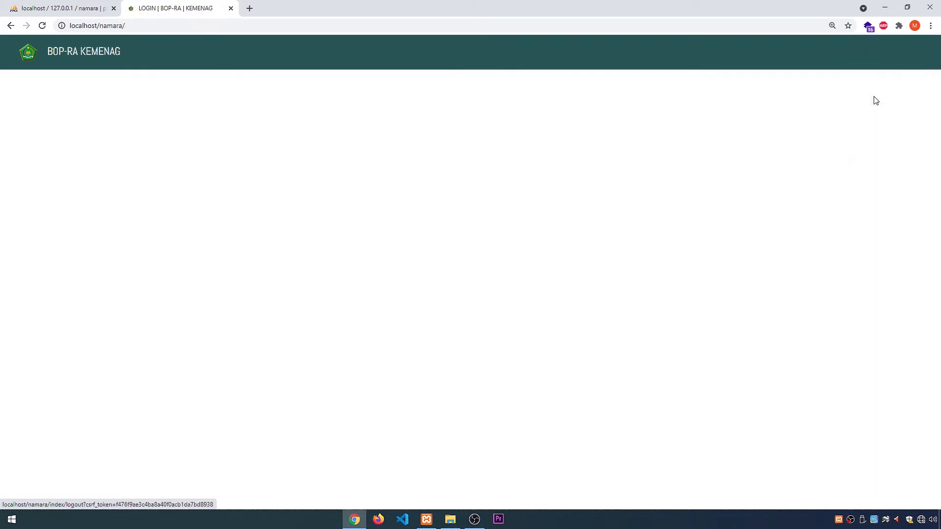
# Step: Log in to the RA Mawar Putih institution account with its NSM number as username and the account password
pyautogui.click(457, 293)
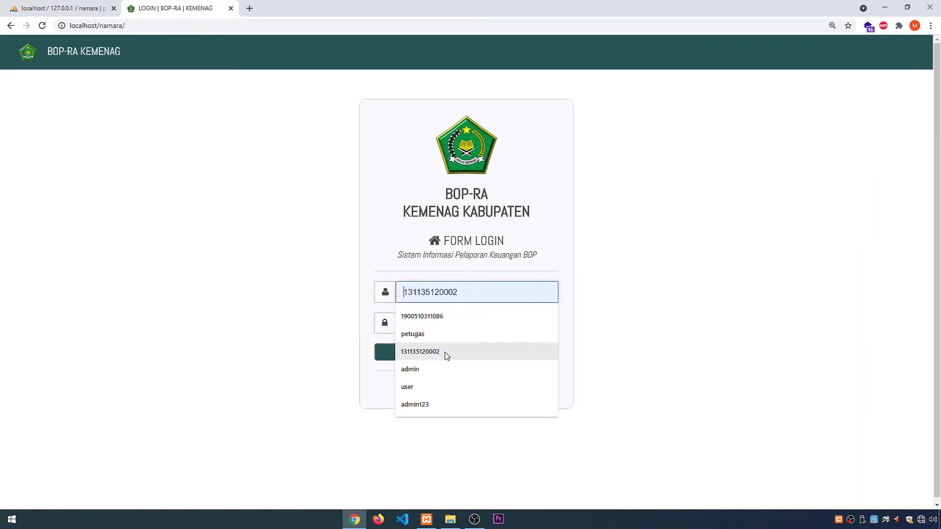
pyautogui.write('123456789123')
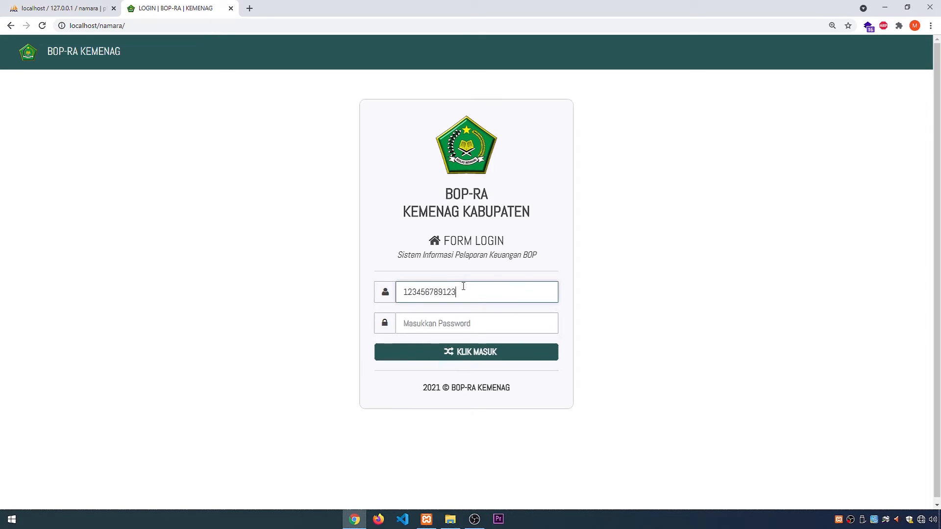
pyautogui.hotkey('ctrl', 'a')
pyautogui.hotkey('ctrl', 'c')
pyautogui.press('Tab')
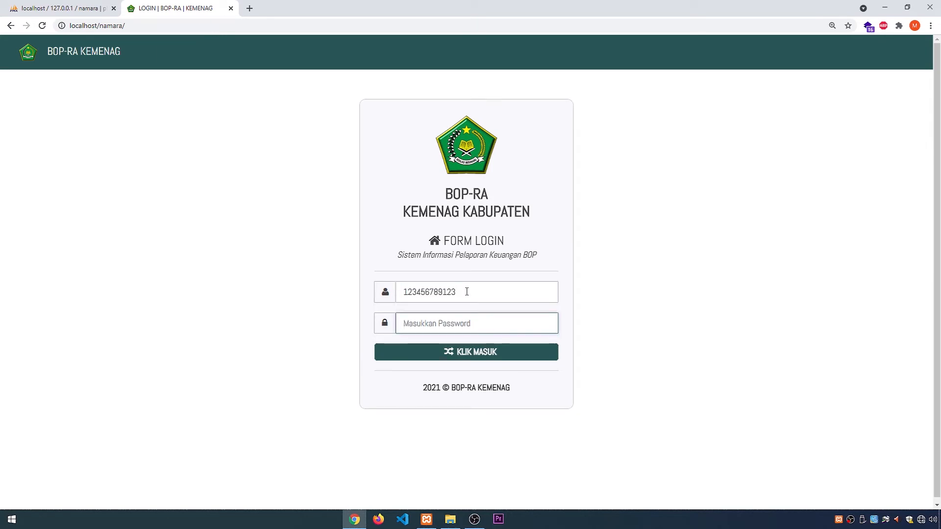
pyautogui.hotkey('ctrl', 'v')
pyautogui.click(458, 353)
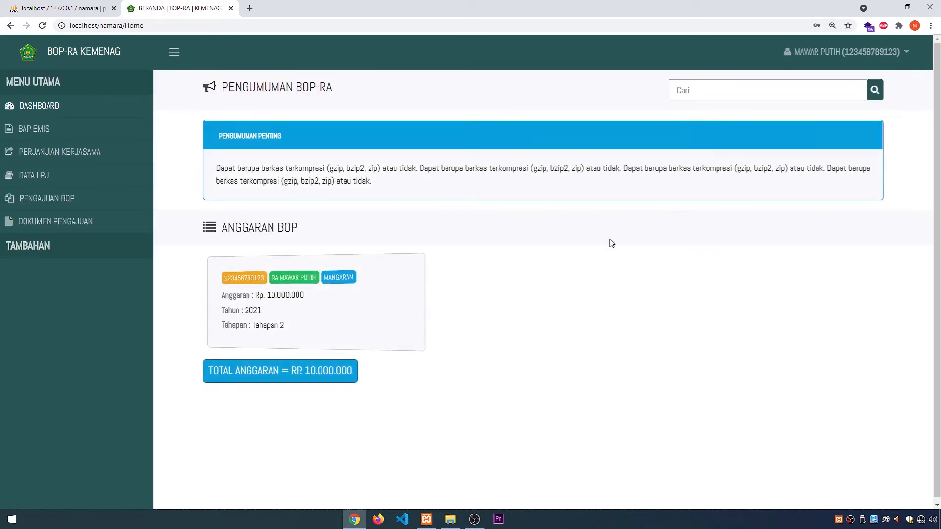
# Step: Examine the announcement and the Anggaran BOP card on the institution's Dashboard
pyautogui.doubleClick(242, 278)
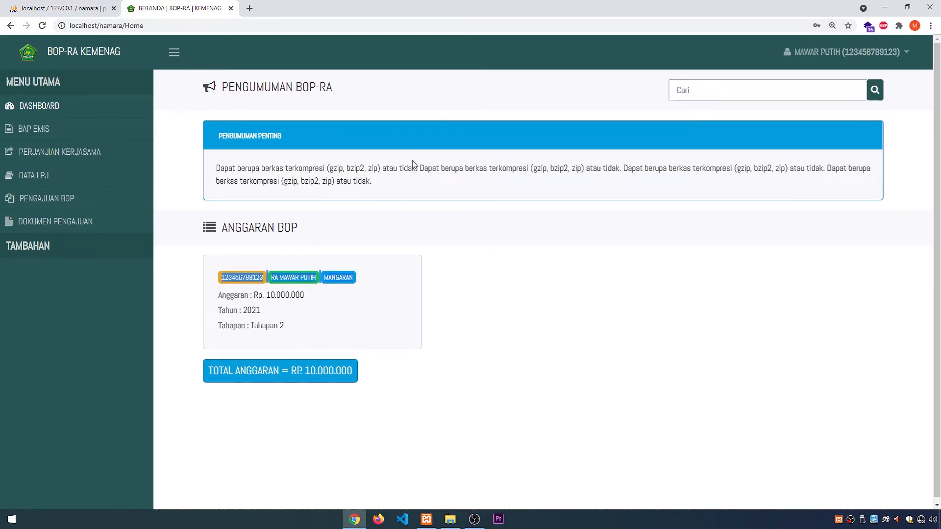
pyautogui.click(455, 267)
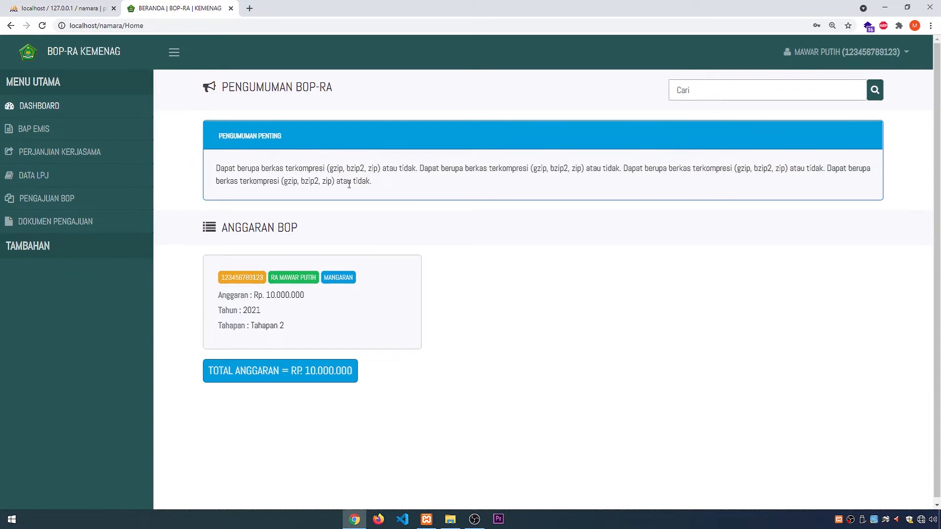
pyautogui.hotkey('ctrl', '-')
pyautogui.hotkey('ctrl', '+')
pyautogui.hotkey('ctrl', '+')
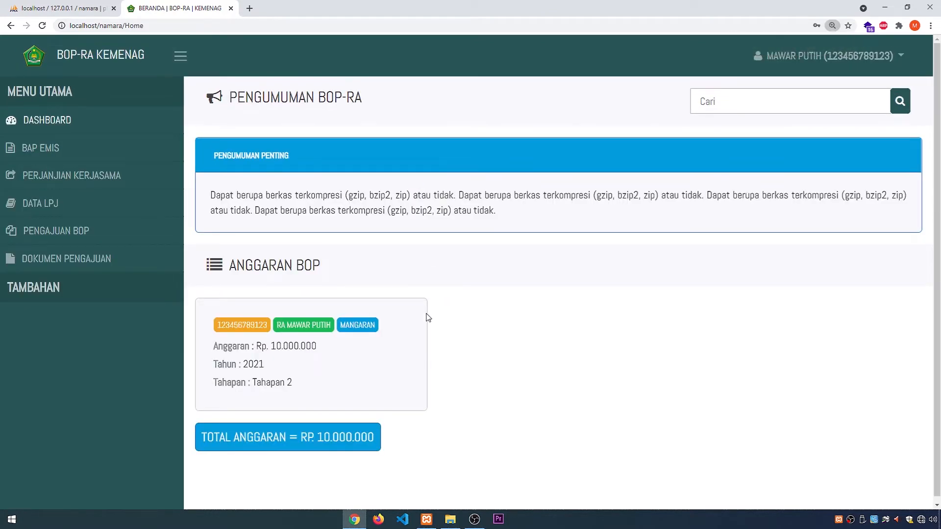
# Step: Tour the BAP EMIS, Perjanjian Kerjasama, Data LPJ and Dokumen Pengajuan pages as the institution
pyautogui.click(69, 152)
pyautogui.click(86, 182)
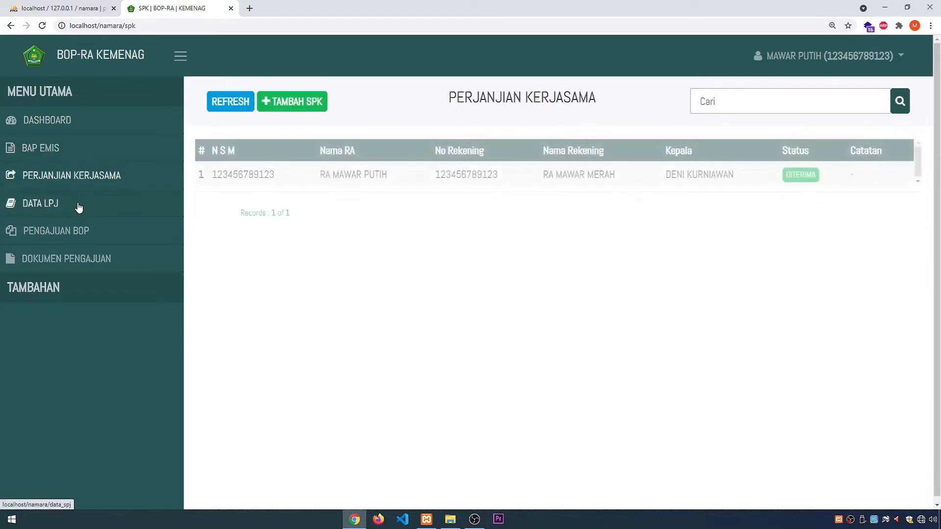
pyautogui.click(77, 205)
pyautogui.click(82, 270)
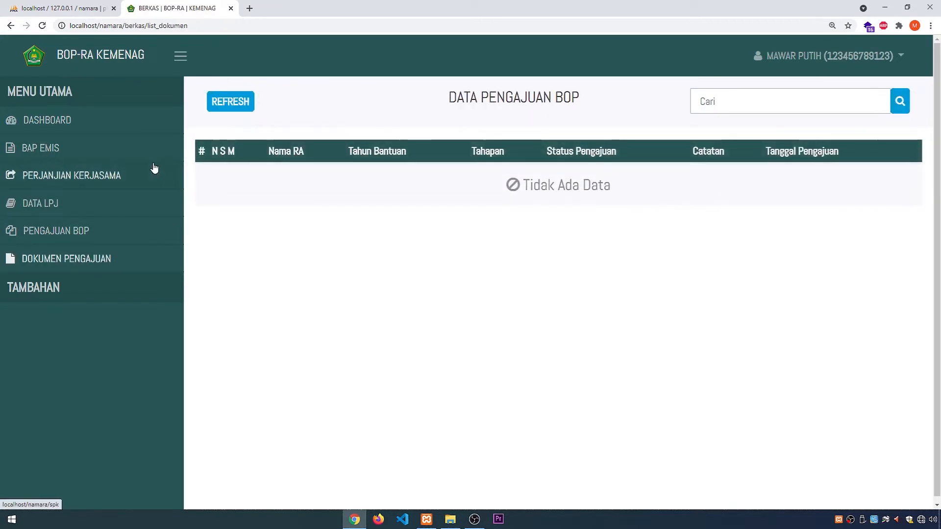
# Step: Open the institution's account profile and log out of the institution account
pyautogui.click(846, 58)
pyautogui.click(798, 90)
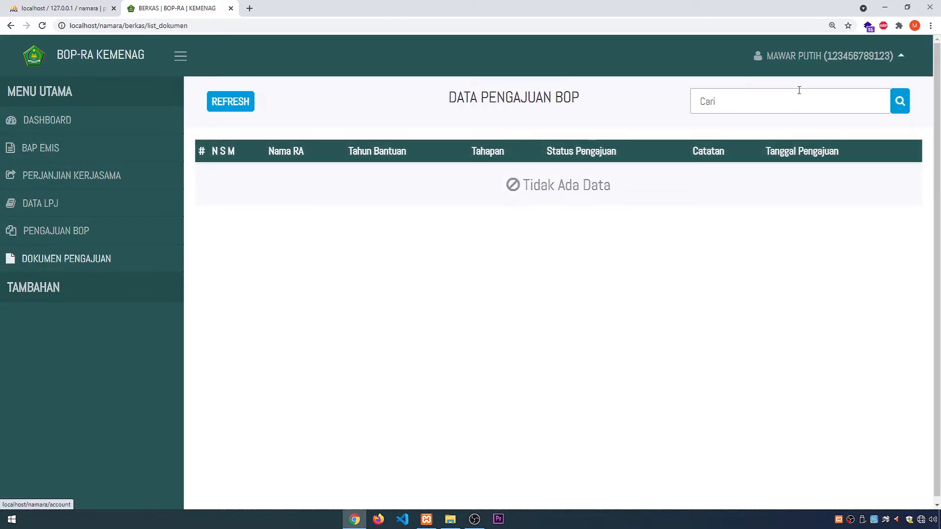
pyautogui.click(833, 57)
pyautogui.click(827, 116)
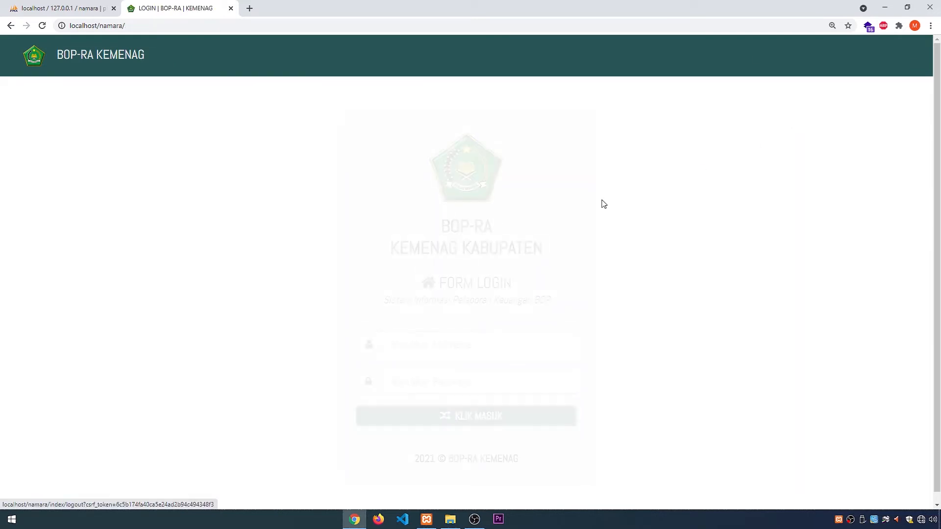
# Step: Log in with the administrator username and the account password
pyautogui.click(479, 347)
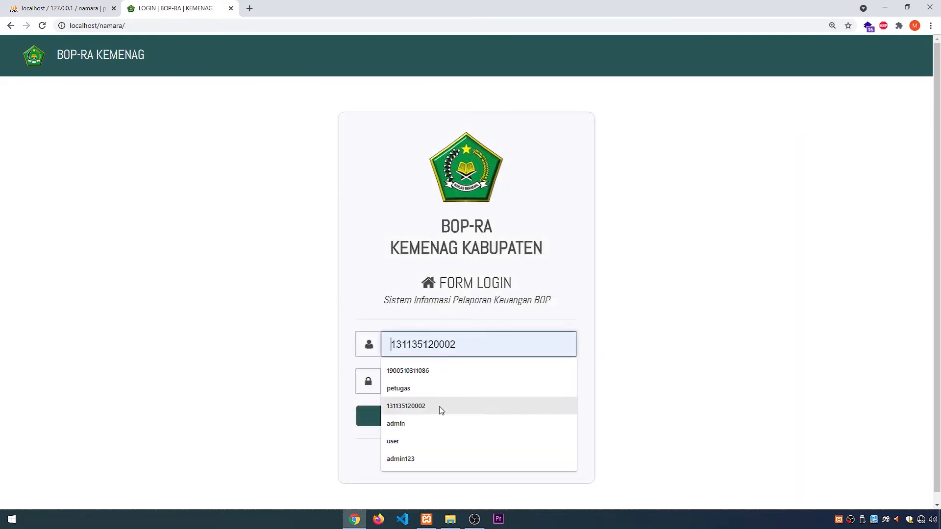
pyautogui.click(431, 423)
pyautogui.write('123')
pyautogui.press('Tab')
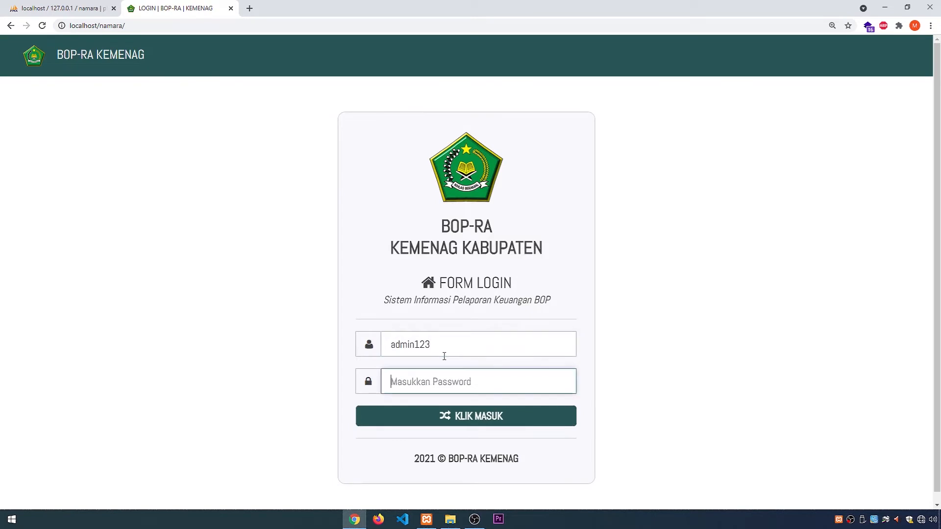
pyautogui.write('1234')
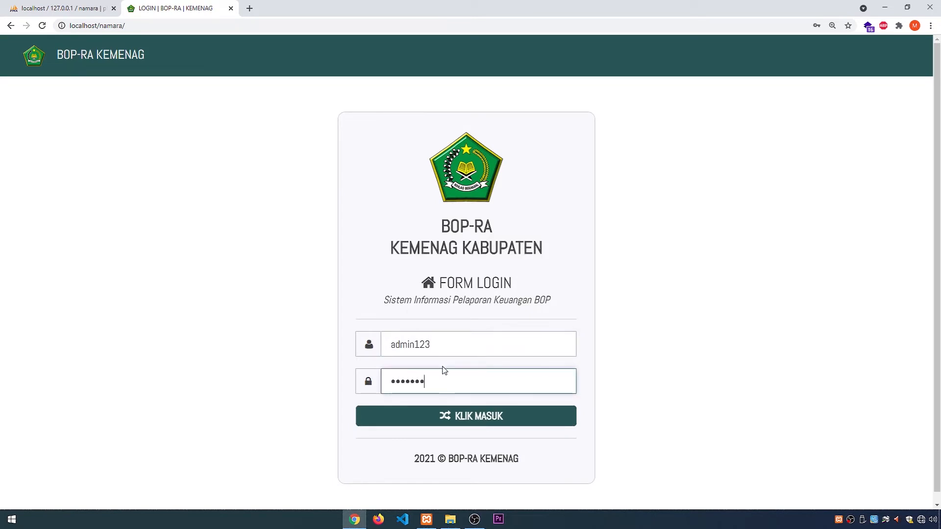
pyautogui.click(444, 417)
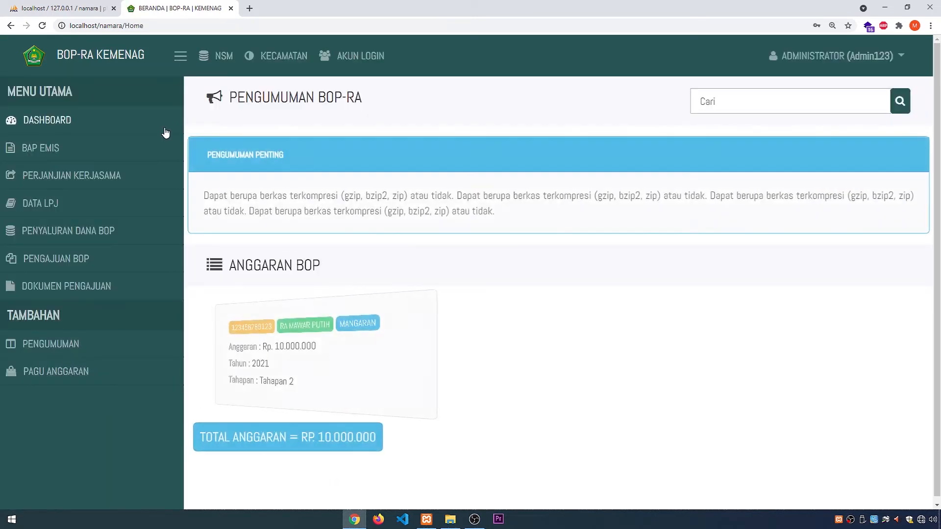
# Step: Delete the RA MAWAR PUTIH record from the BAP EMIS page
pyautogui.click(92, 156)
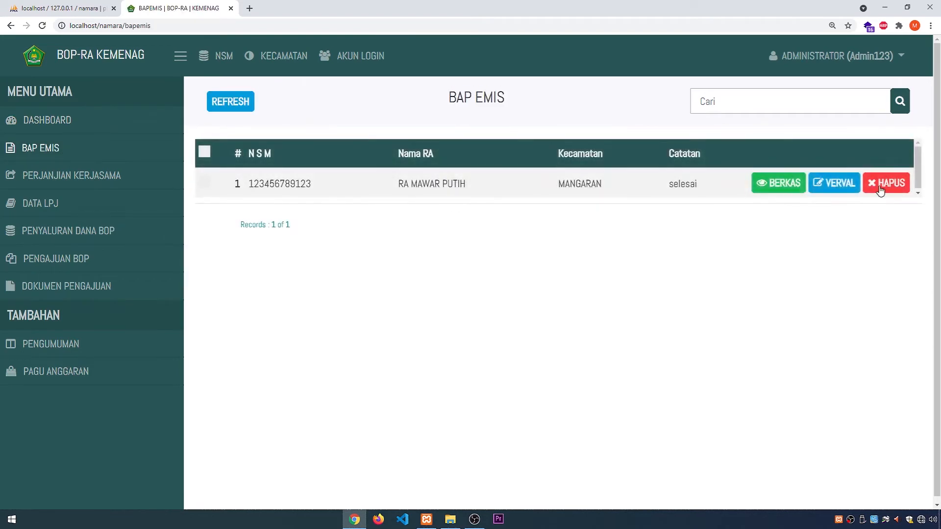
pyautogui.click(894, 183)
pyautogui.click(616, 161)
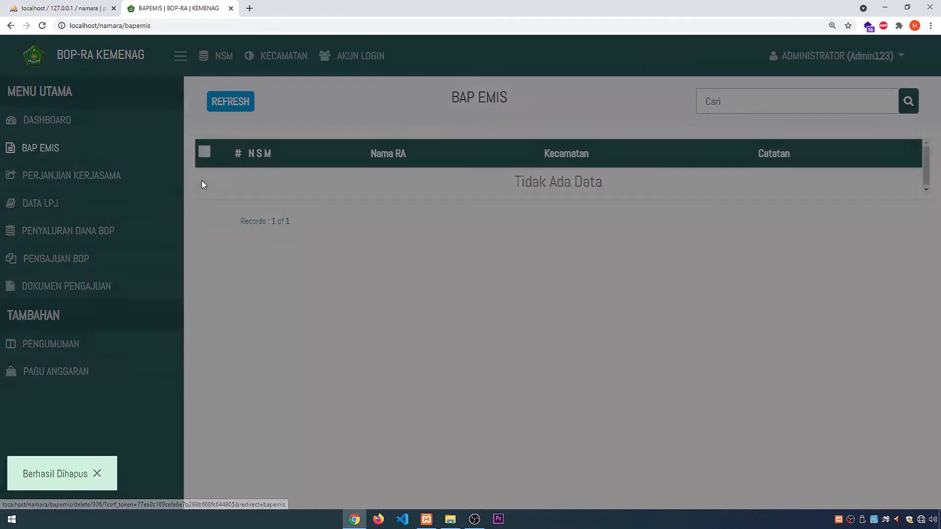
# Step: Delete the RA MAWAR PUTIH agreement from the Perjanjian Kerjasama page
pyautogui.click(121, 181)
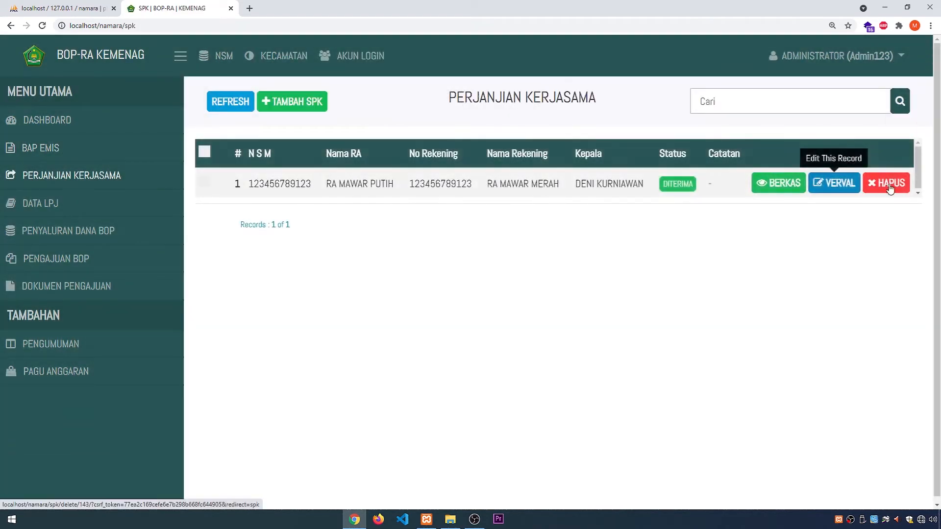
pyautogui.click(895, 183)
pyautogui.click(615, 160)
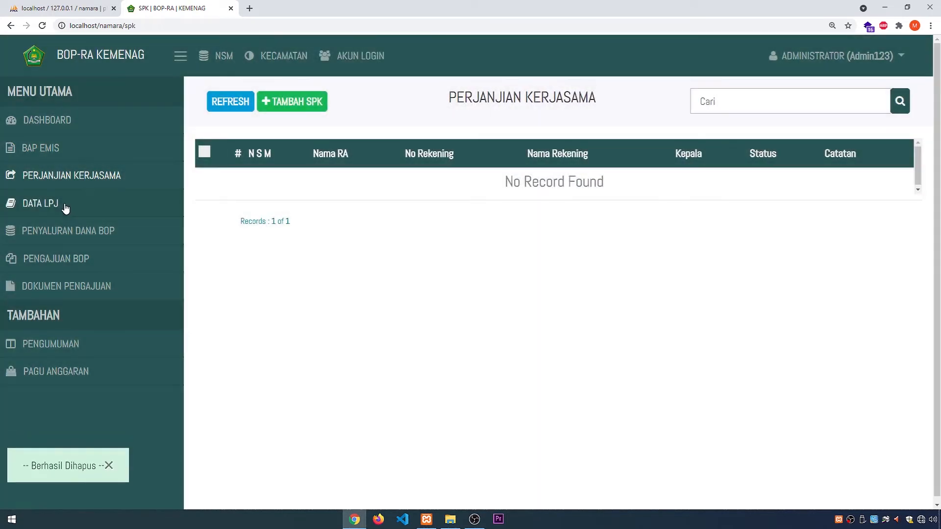
# Step: Delete the RA MAWAR PUTIH record from the Data LPJ page
pyautogui.click(67, 203)
pyautogui.click(894, 193)
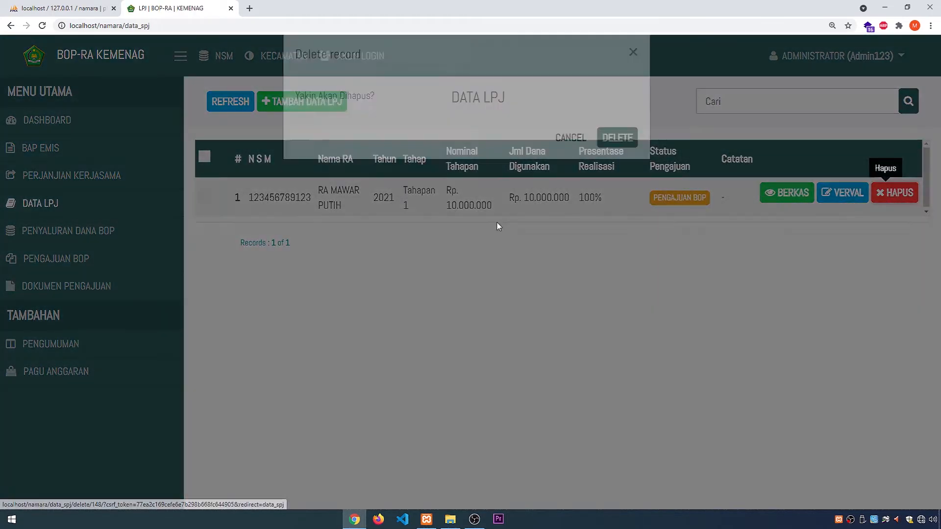
pyautogui.click(612, 161)
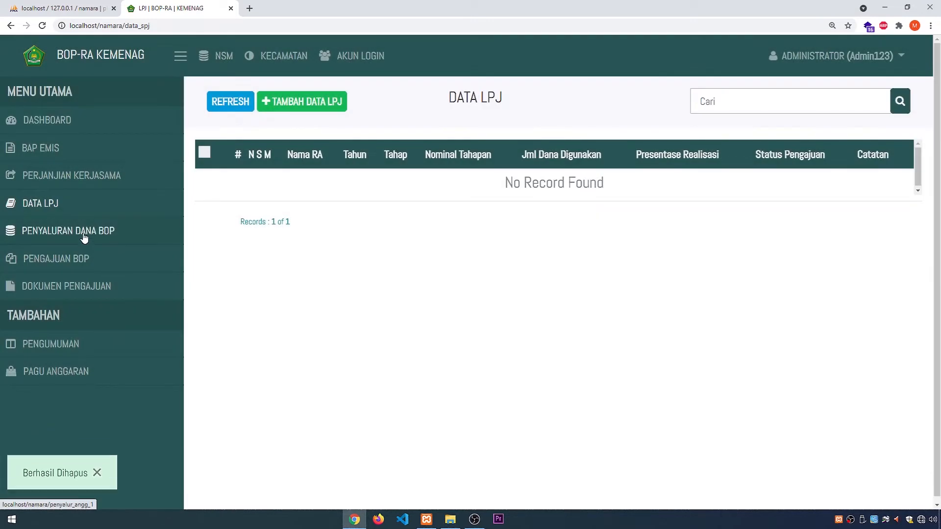
# Step: Delete the RA MAWAR PUTIH Tahapan 2 entry from the Salurkan Anggaran list of Penyaluran Dana BOP
pyautogui.click(87, 234)
pyautogui.click(261, 174)
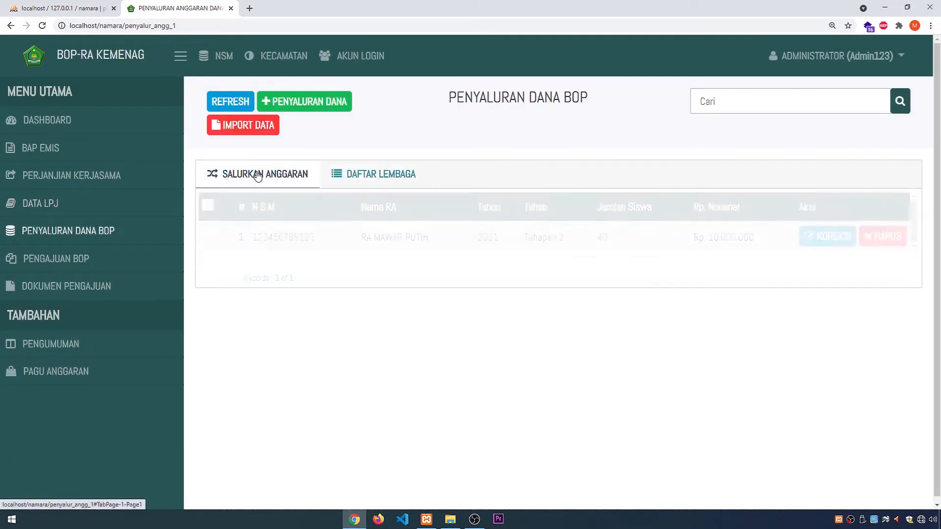
pyautogui.click(882, 237)
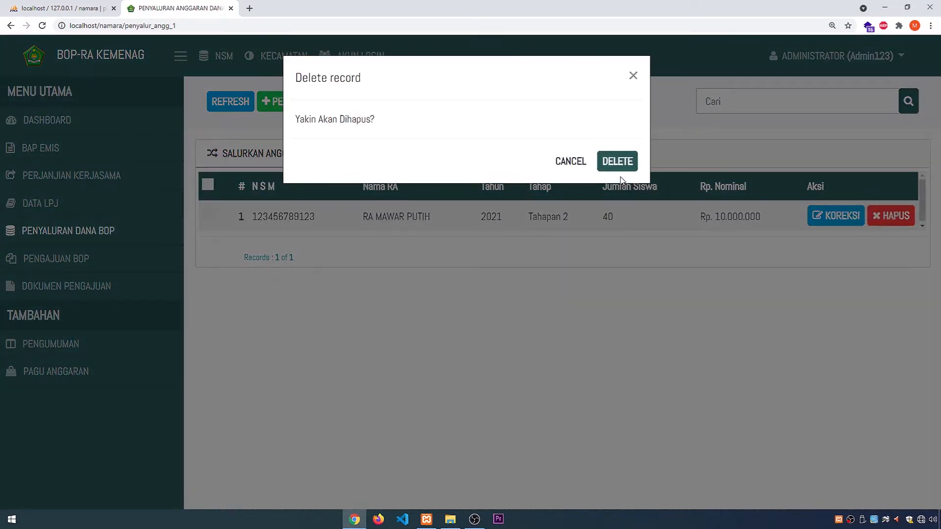
pyautogui.click(625, 172)
# Step: Check the Dokumen Pengajuan, Pengumuman, Pagu Anggaran and Dashboard pages for remaining data
pyautogui.click(35, 288)
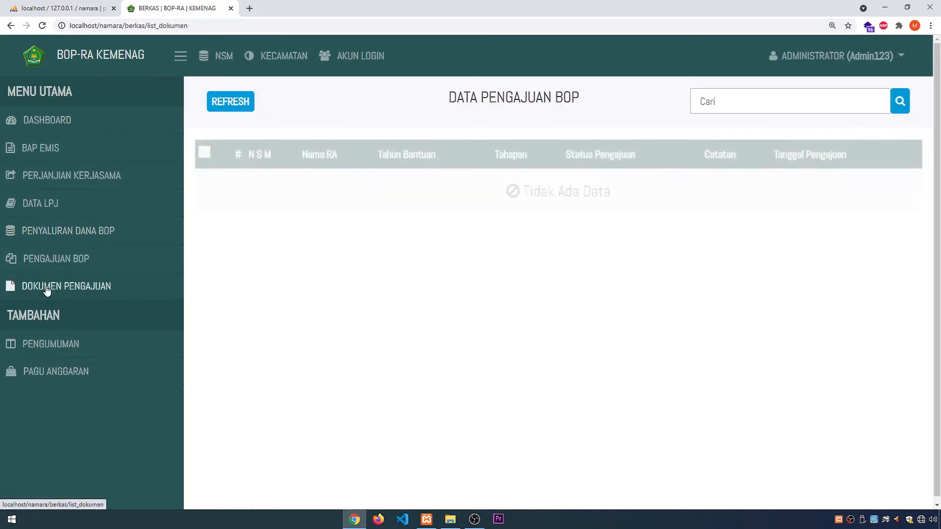
pyautogui.click(35, 349)
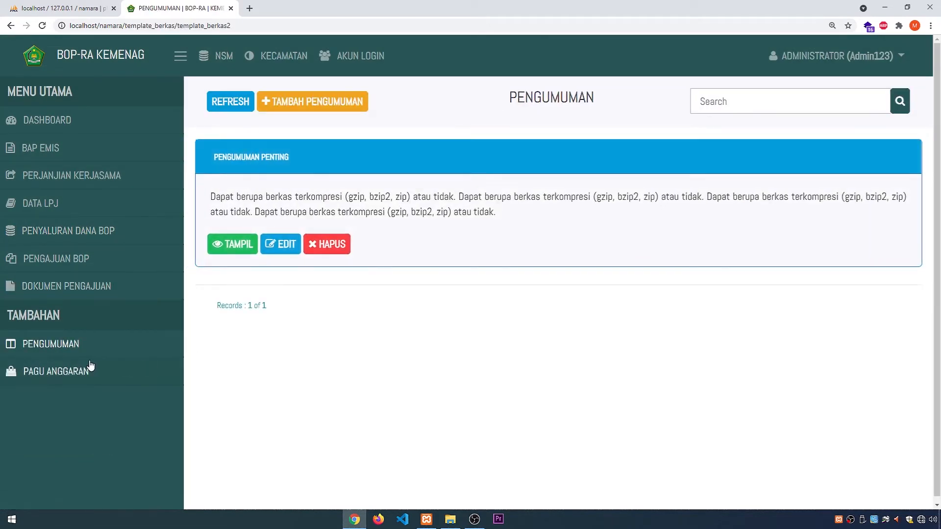
pyautogui.click(73, 371)
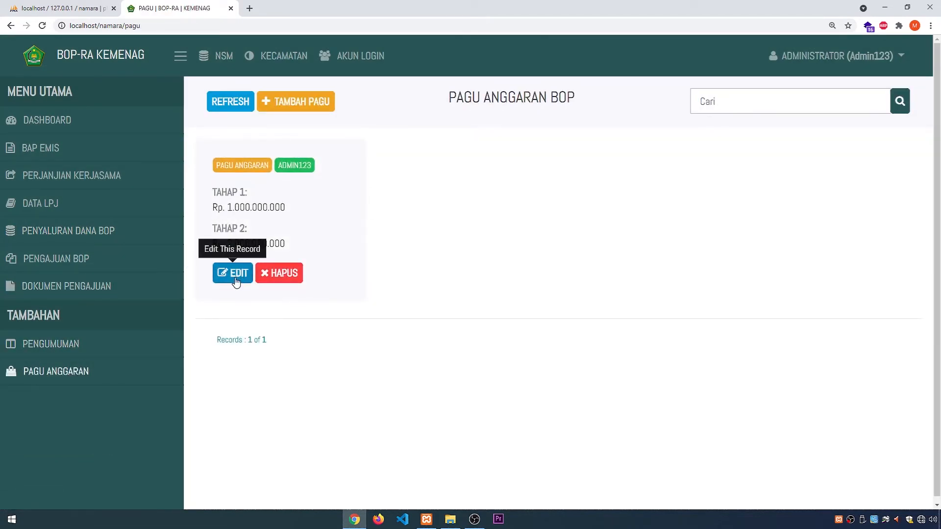
pyautogui.click(59, 123)
# Step: Log out of the administrator account
pyautogui.click(863, 57)
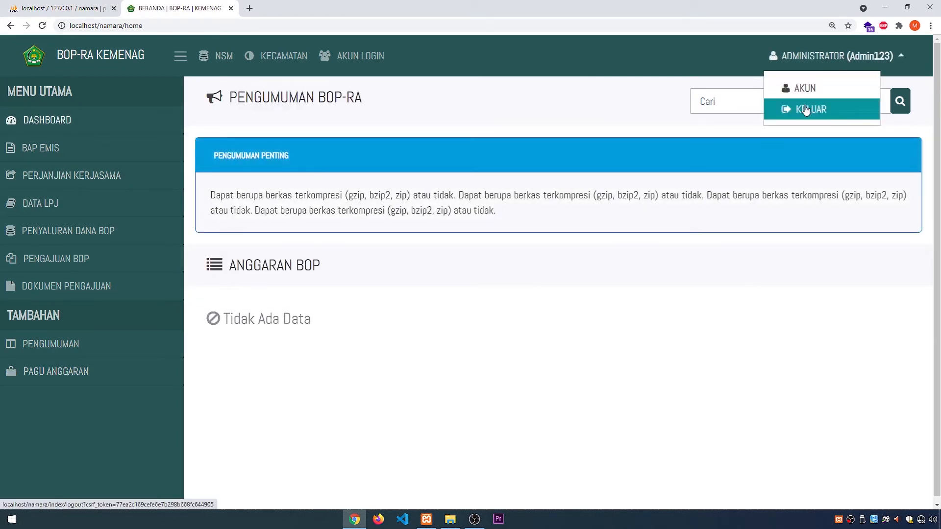
pyautogui.click(809, 108)
pyautogui.click(447, 339)
pyautogui.click(613, 314)
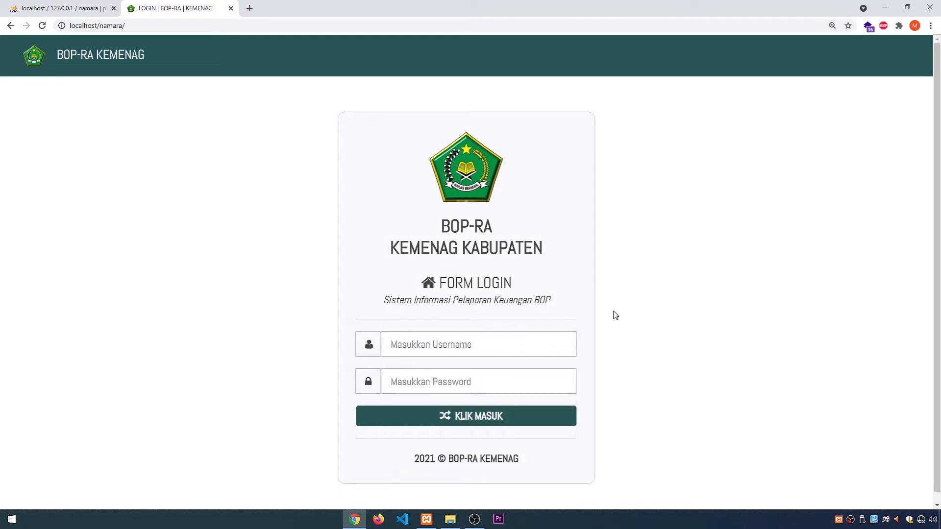
# Step: Log in to the institution account with its NSM as the username and the account password
pyautogui.click(443, 341)
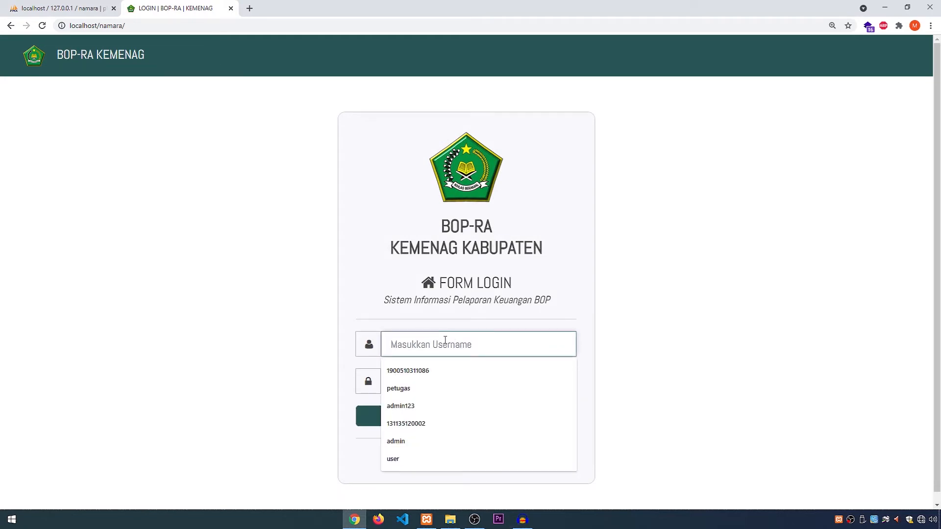
pyautogui.write('123456')
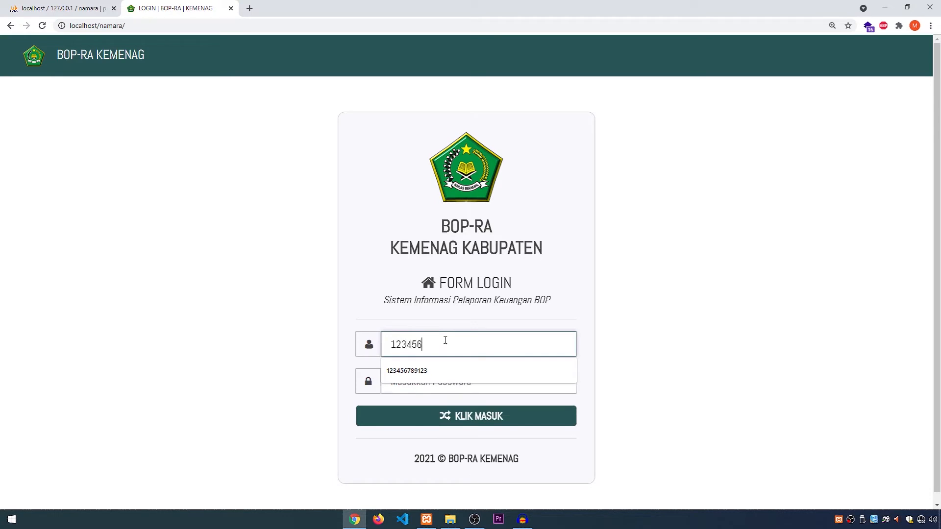
pyautogui.write('789123')
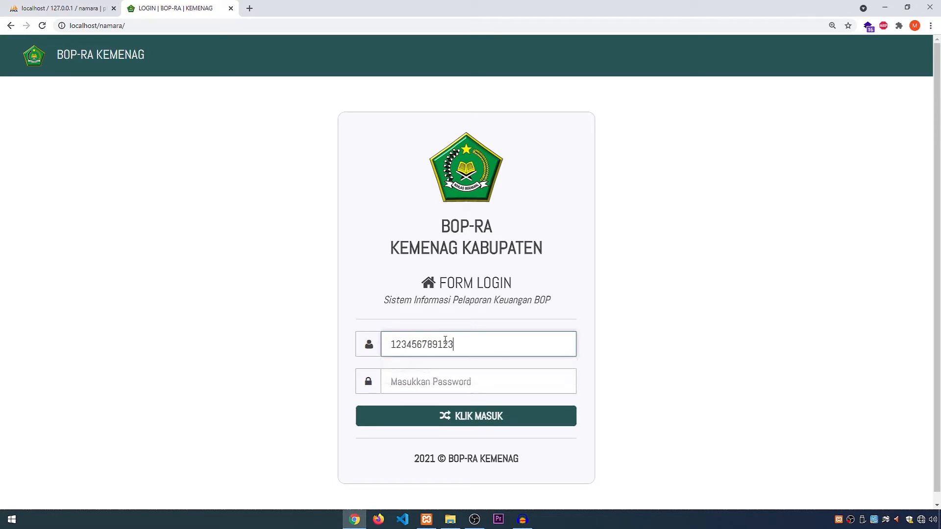
pyautogui.hotkey('ctrl', 'a')
pyautogui.press('Tab')
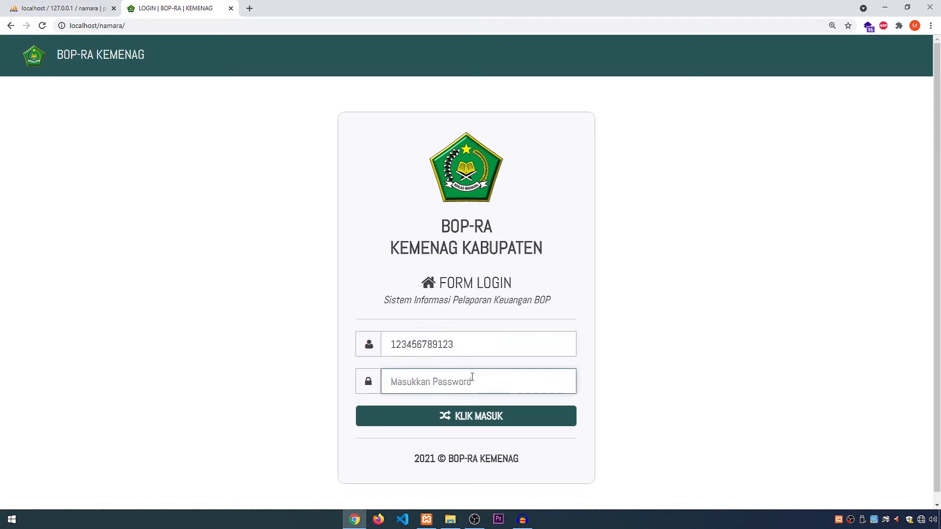
pyautogui.hotkey('ctrl', 'v')
pyautogui.click(458, 416)
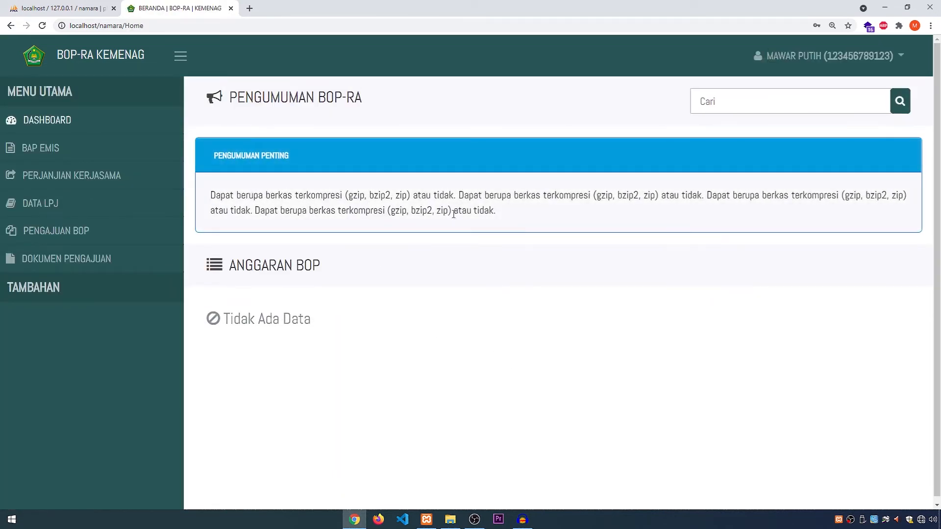
# Step: Read the important announcement on the institution's dashboard and open the BAP EMIS page
pyautogui.moveTo(496, 211); pyautogui.dragTo(205, 210)
pyautogui.click(554, 268)
pyautogui.click(86, 158)
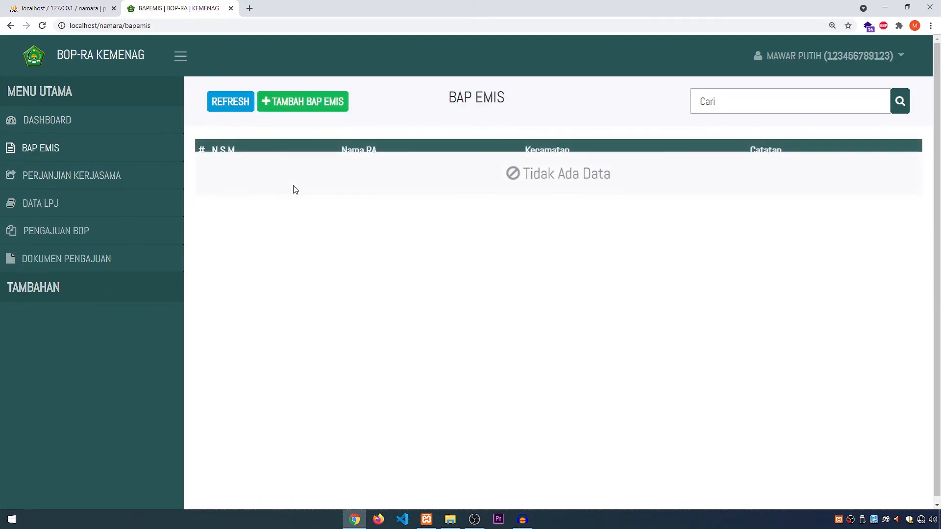
# Step: Submit a new BAP EMIS entry with 12 students and dokumen_upload.pdf from Documents as proof, and refresh the list
pyautogui.click(304, 103)
pyautogui.click(426, 274)
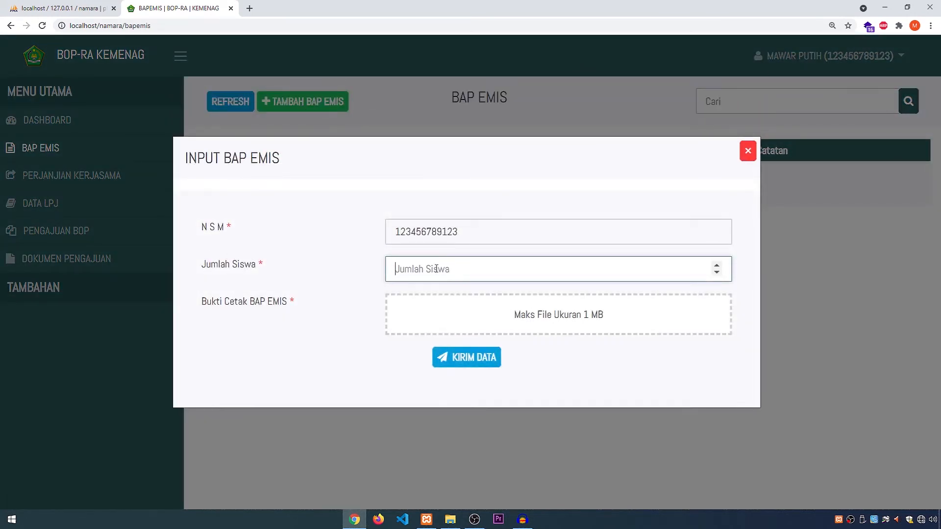
pyautogui.click(416, 304)
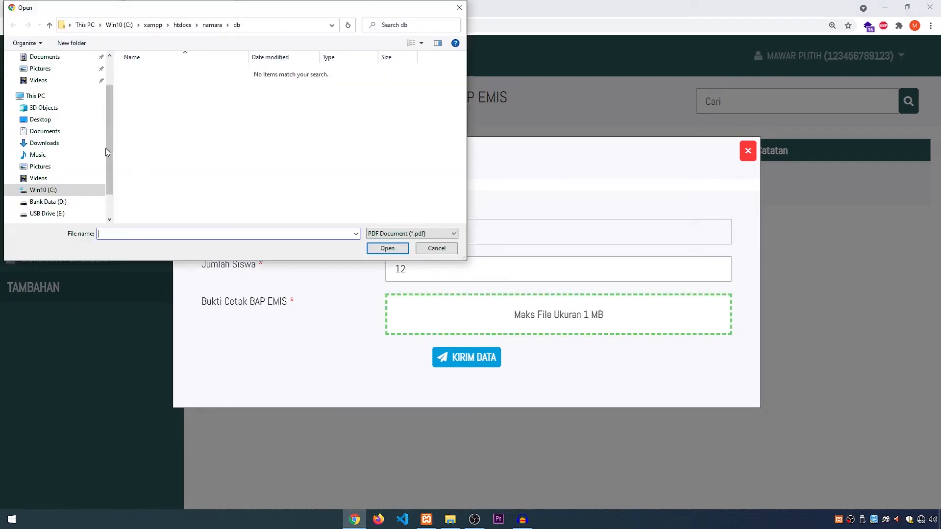
pyautogui.click(44, 130)
pyautogui.click(161, 164)
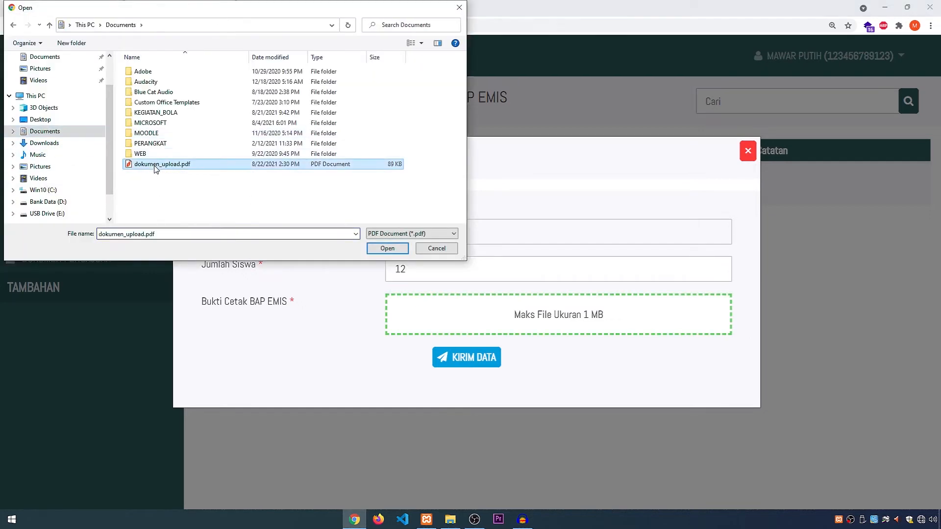
pyautogui.click(387, 248)
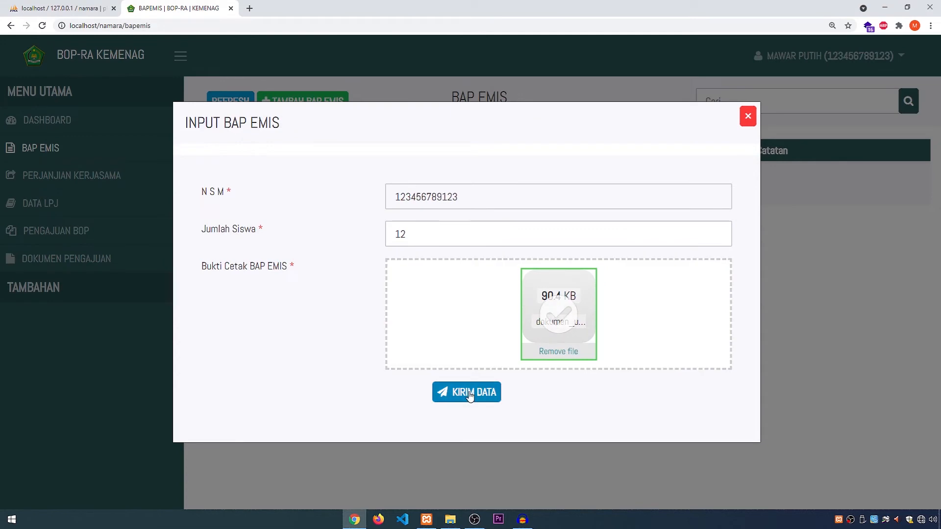
pyautogui.click(468, 392)
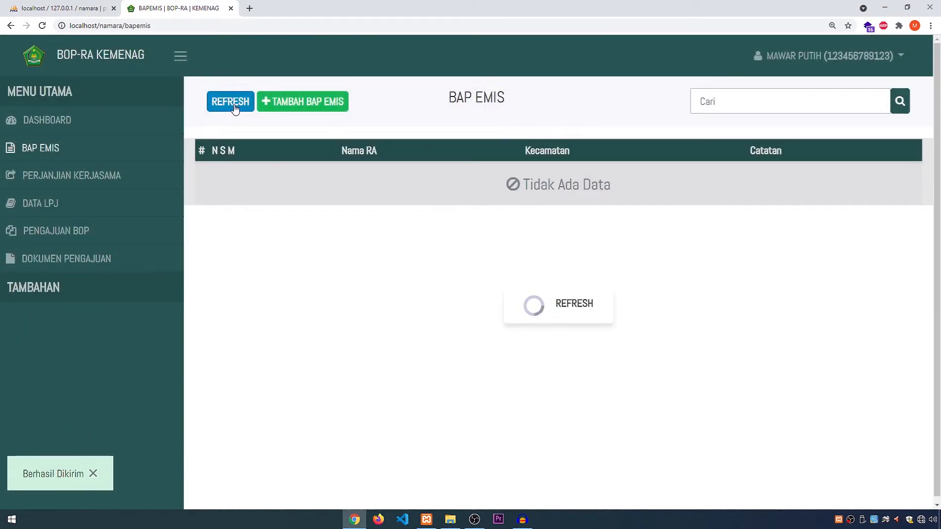
pyautogui.click(230, 101)
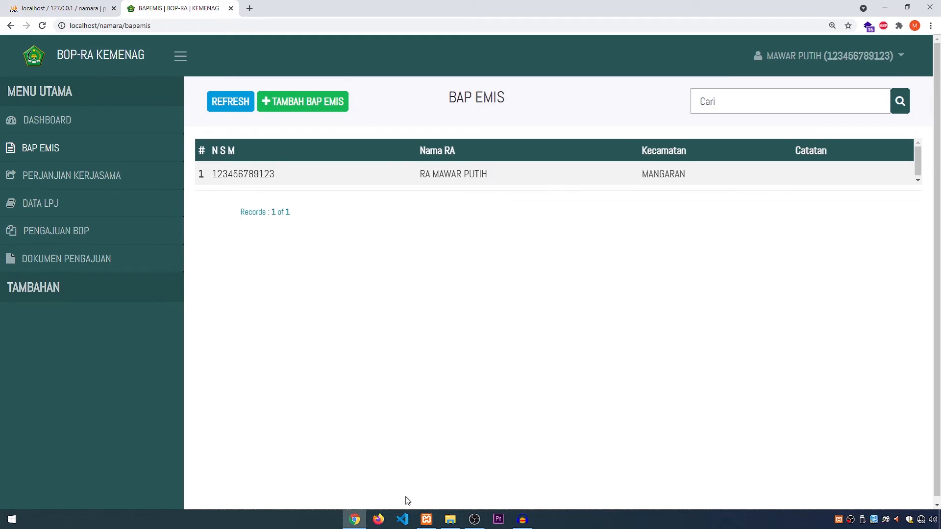
# Step: Open localhost/namara in a new incognito window
pyautogui.hotkey('ctrl', 'shift', 'n')
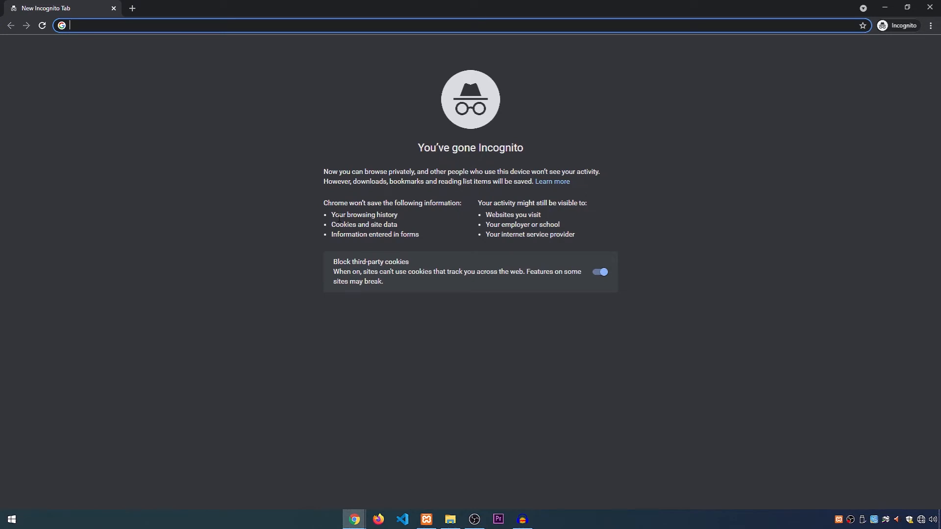
pyautogui.write('local')
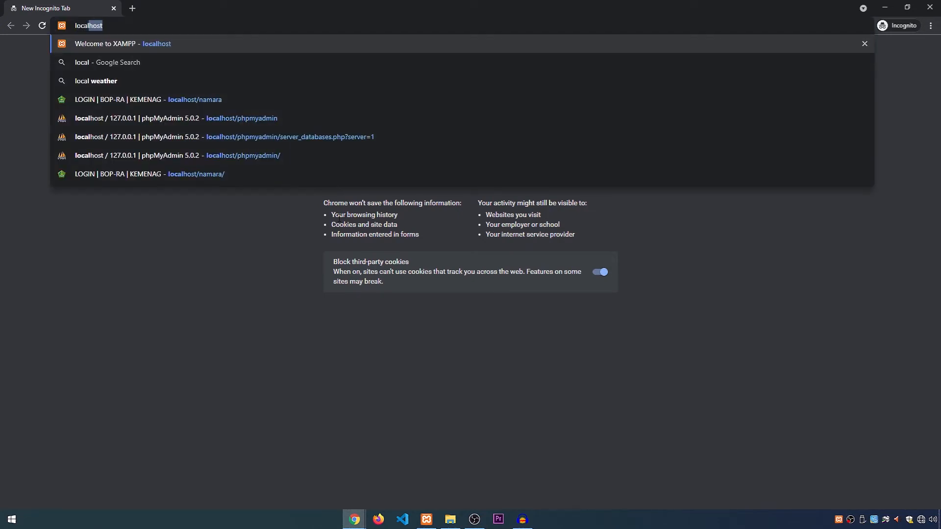
pyautogui.write('host/')
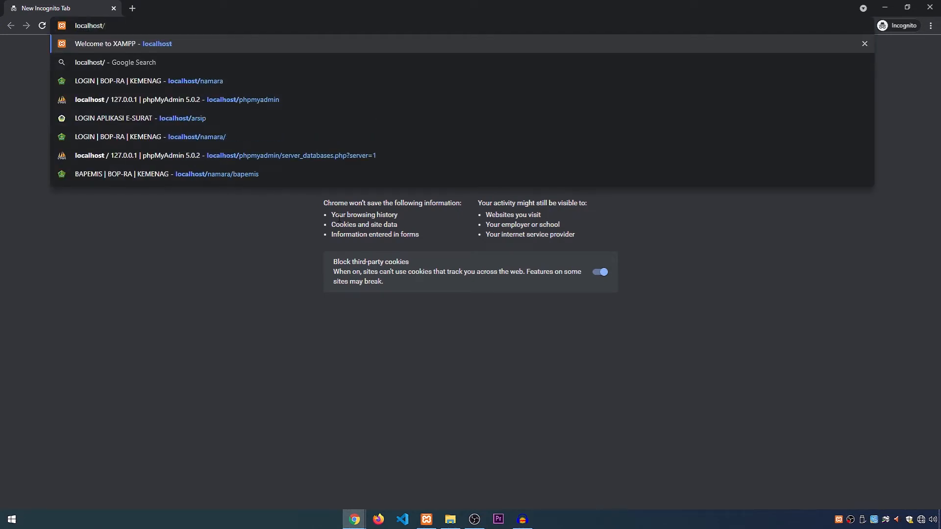
pyautogui.write('namara')
pyautogui.press('Return')
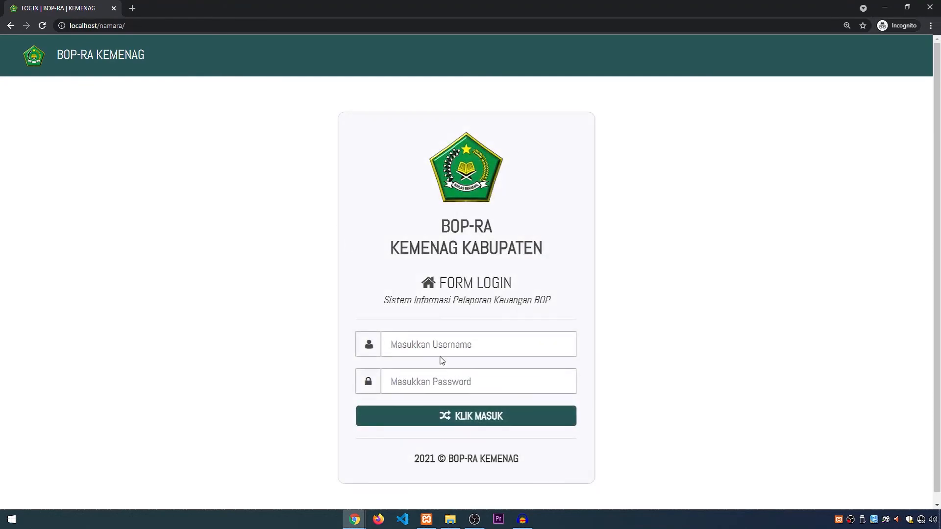
# Step: Log in with the username petugas and the account password
pyautogui.click(439, 344)
pyautogui.write('m')
pyautogui.press('BackSpace')
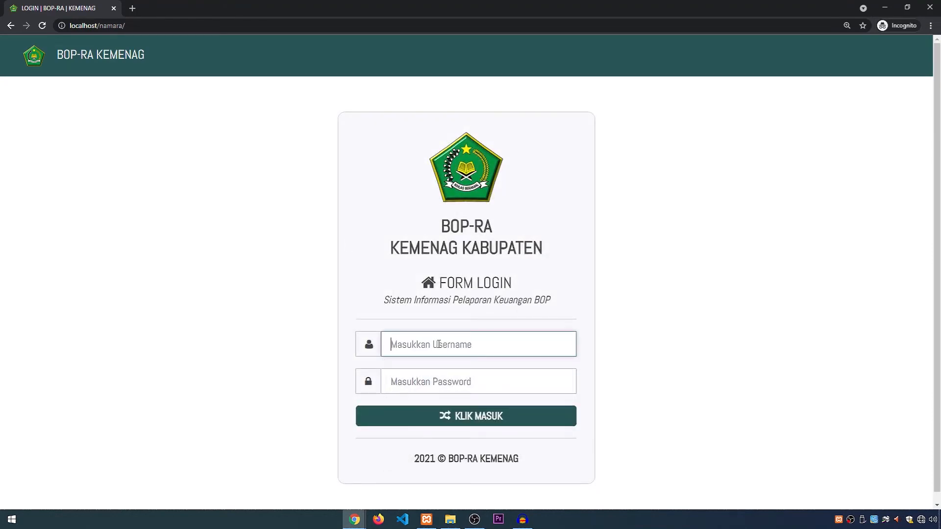
pyautogui.write('petugas')
pyautogui.press('Tab')
pyautogui.write('pet')
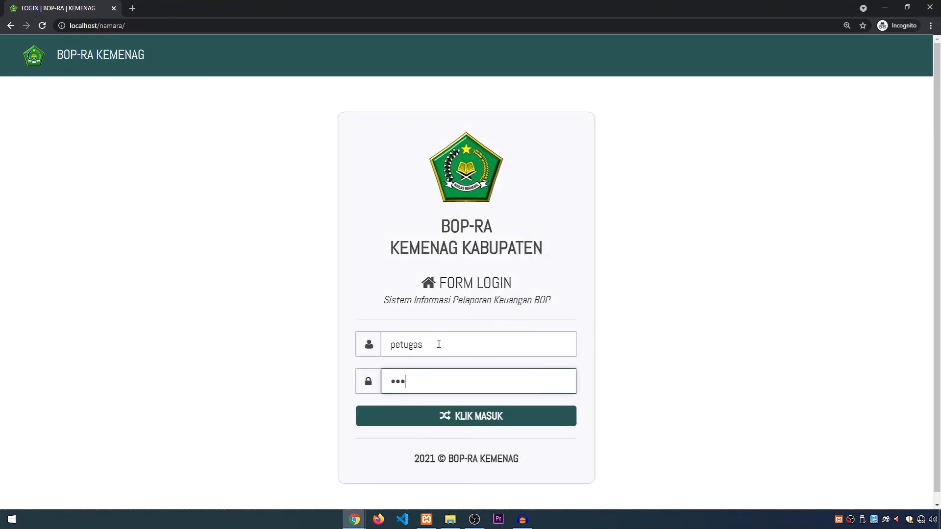
pyautogui.press('Return')
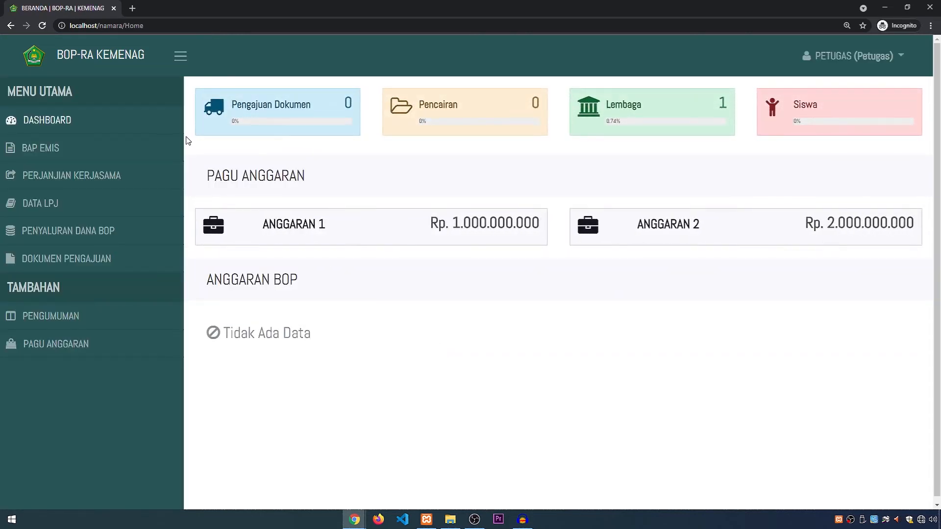
# Step: View the submitted file details of the RA MAWAR PUTIH record on the BAP EMIS page
pyautogui.click(107, 147)
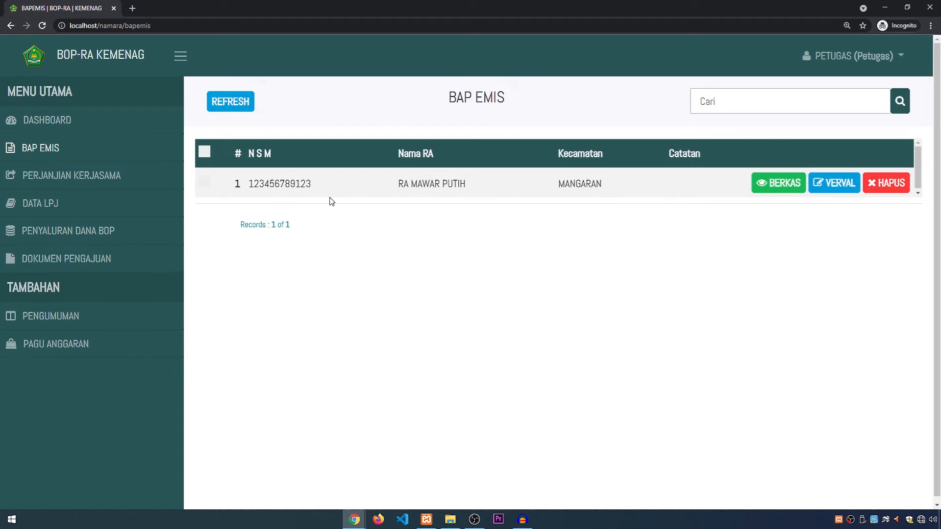
pyautogui.click(253, 109)
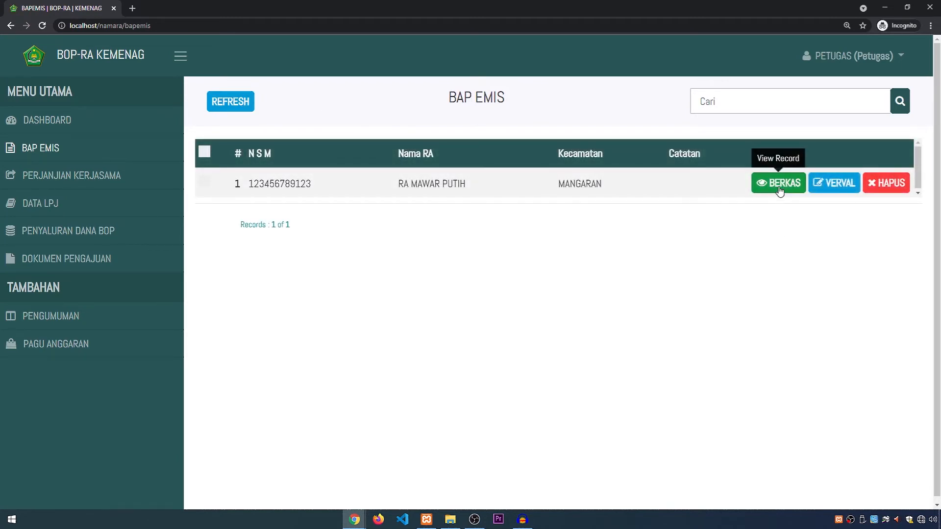
pyautogui.click(779, 189)
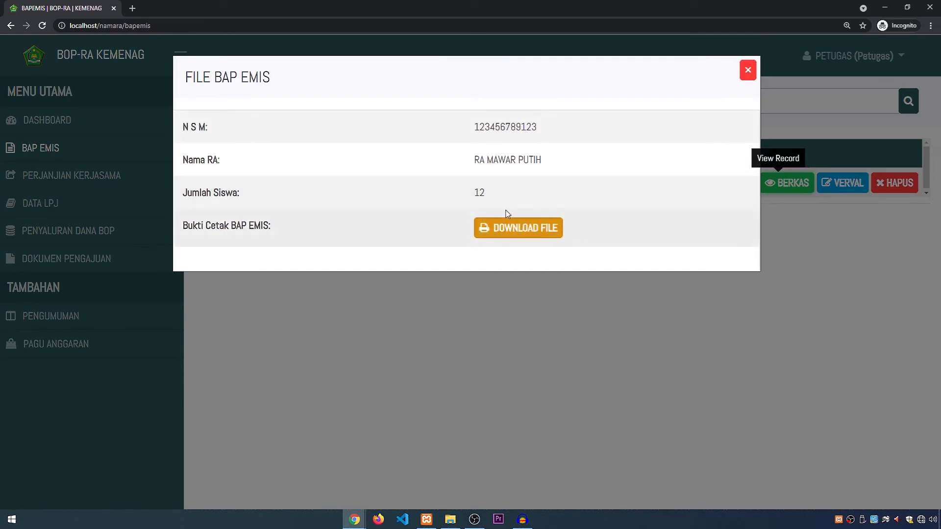
pyautogui.click(748, 70)
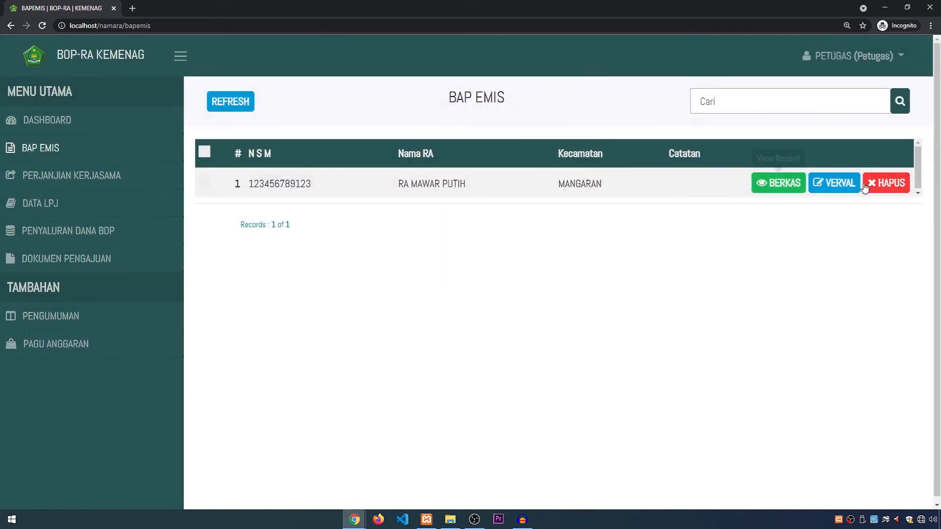
# Step: Verify the RA MAWAR PUTIH BAP EMIS record with the note "-" and return to the institution's browser window
pyautogui.click(843, 183)
pyautogui.click(441, 234)
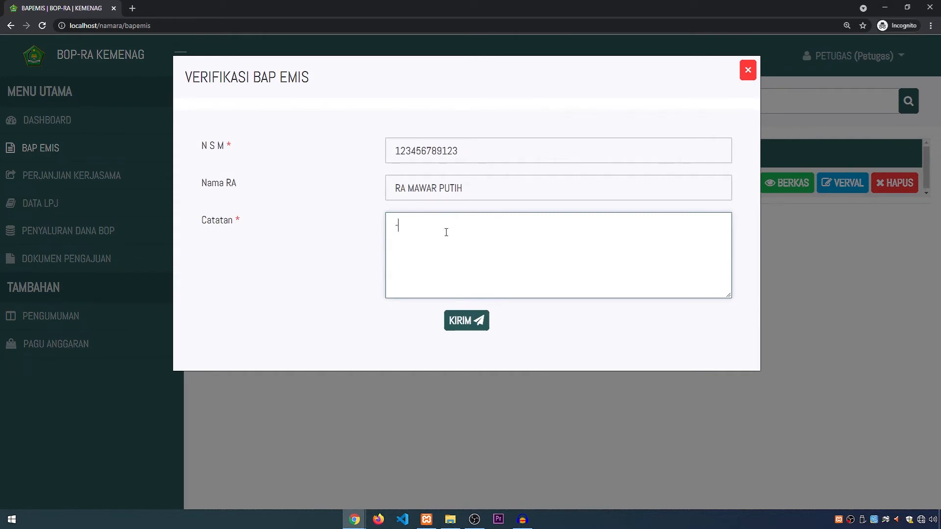
pyautogui.click(463, 321)
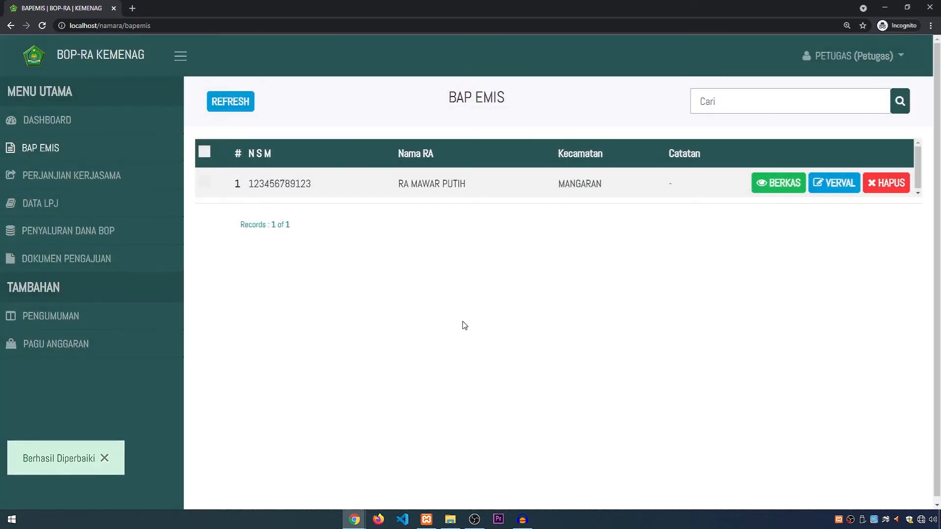
pyautogui.hotkey('alt', 'Tab')
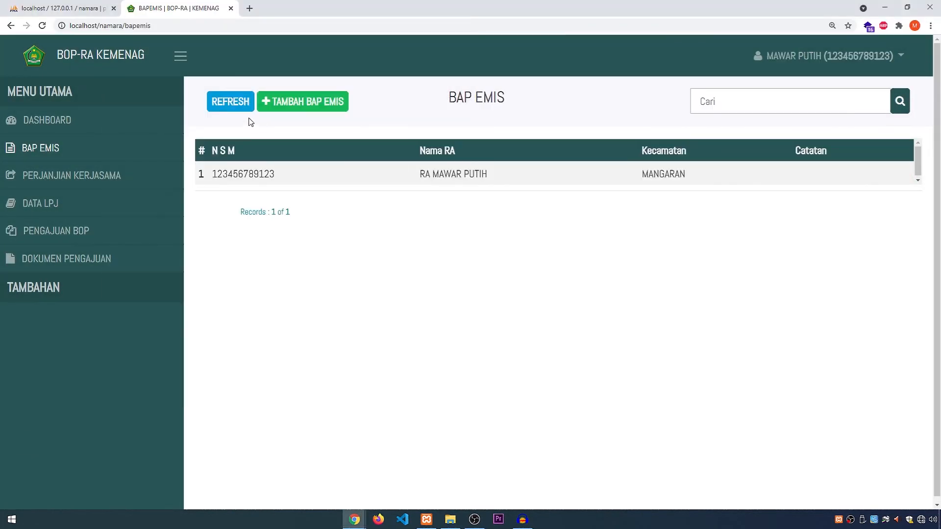
# Step: Start a new SPK on the Perjanjian Kerjasama page, filling in the bank account number, account holder's name and the same name as Kepala RA
pyautogui.click(231, 100)
pyautogui.click(52, 177)
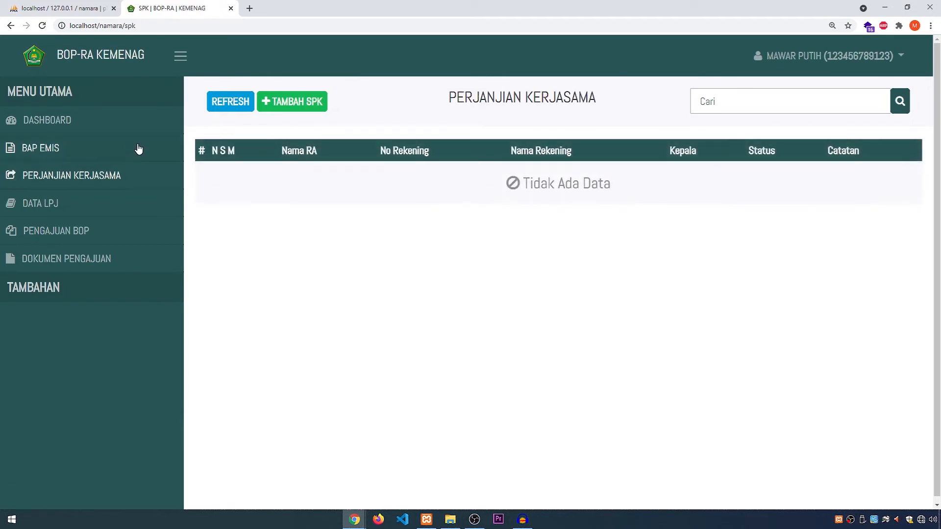
pyautogui.click(279, 101)
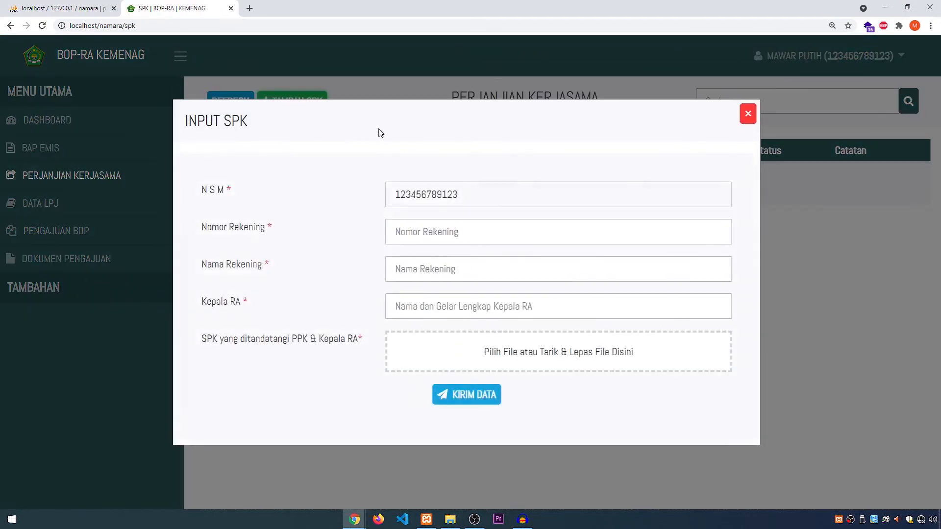
pyautogui.click(448, 229)
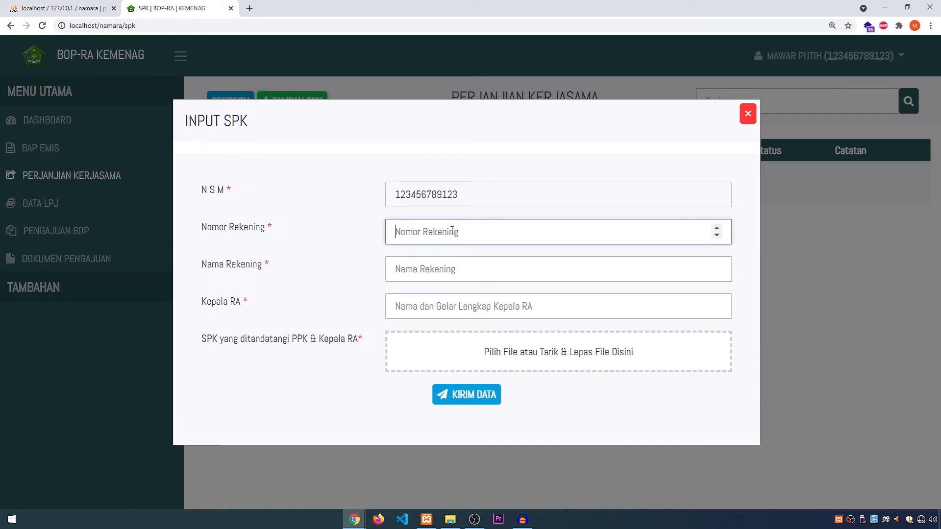
pyautogui.write('123456789')
pyautogui.click(435, 271)
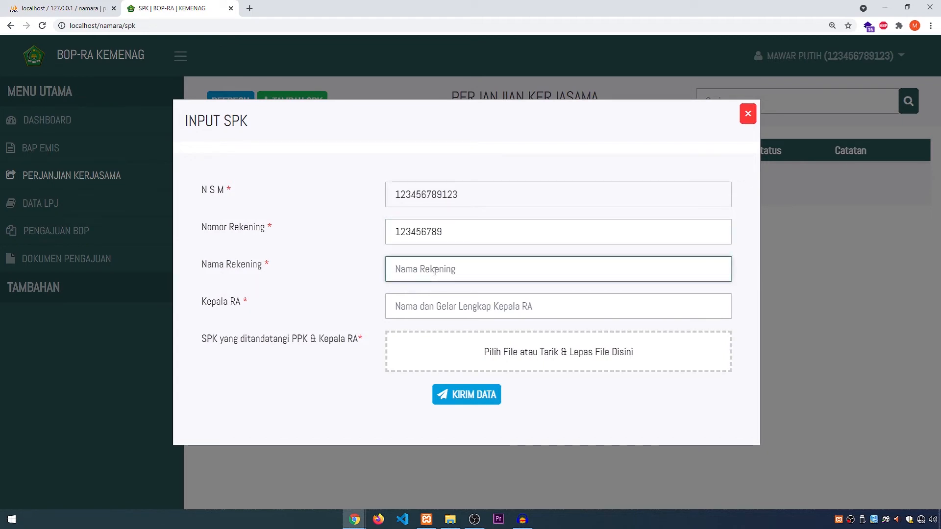
pyautogui.write('And')
pyautogui.write('nim, S.Pd.')
pyautogui.hotkey('ctrl', 'a')
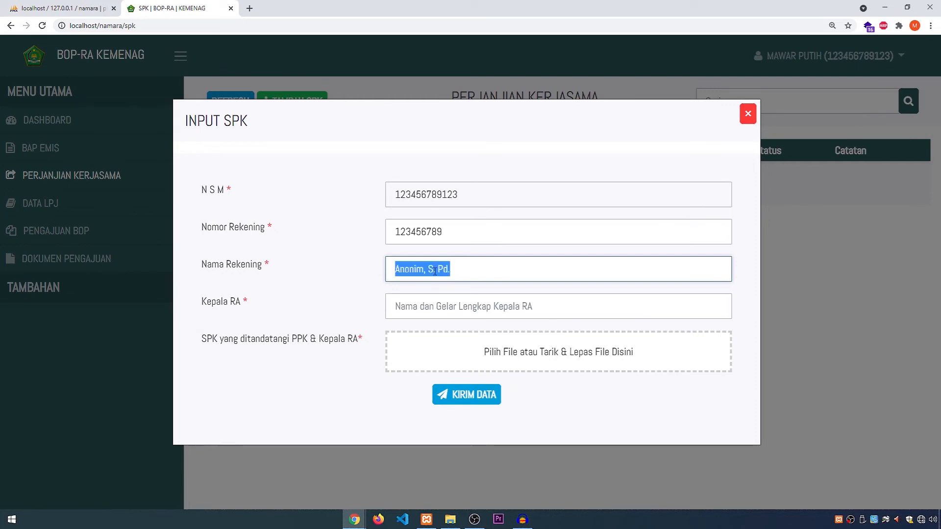
pyautogui.press('Tab')
pyautogui.write('Anonim, S. Pd.')
# Step: Attach dokumen_upload.pdf as the signed SPK, submit the form and refresh the Perjanjian Kerjasama list
pyautogui.click(463, 353)
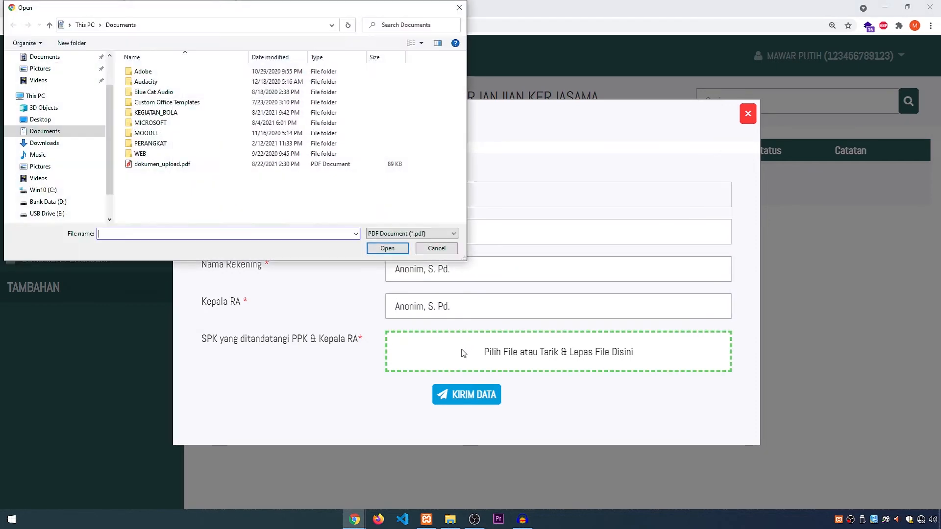
pyautogui.click(230, 164)
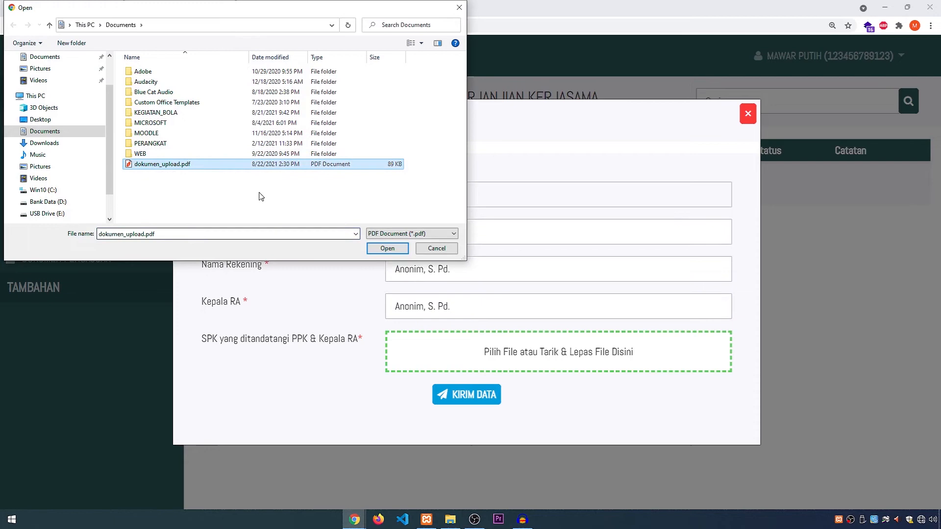
pyautogui.click(387, 249)
pyautogui.click(466, 429)
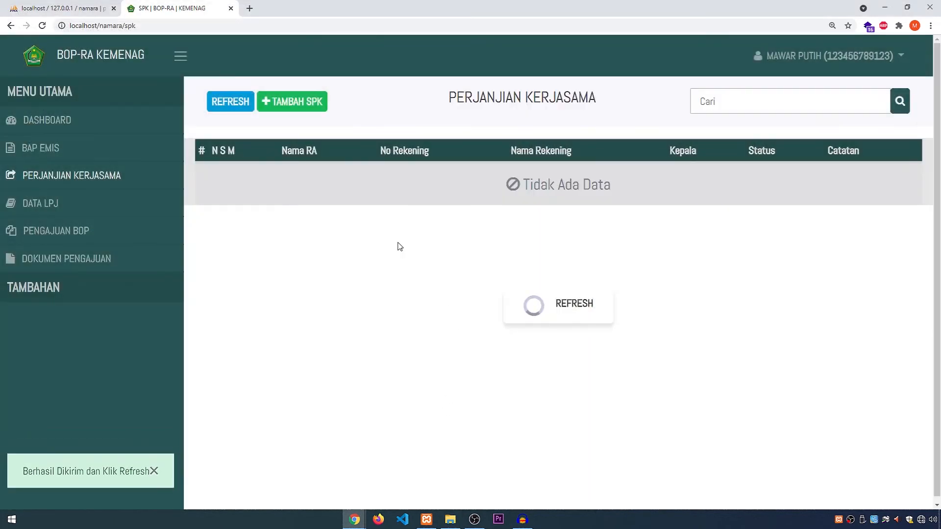
pyautogui.click(243, 103)
# Step: Switch to the petugas incognito window and load the refreshed Perjanjian Kerjasama list there
pyautogui.hotkey('alt', 'Tab')
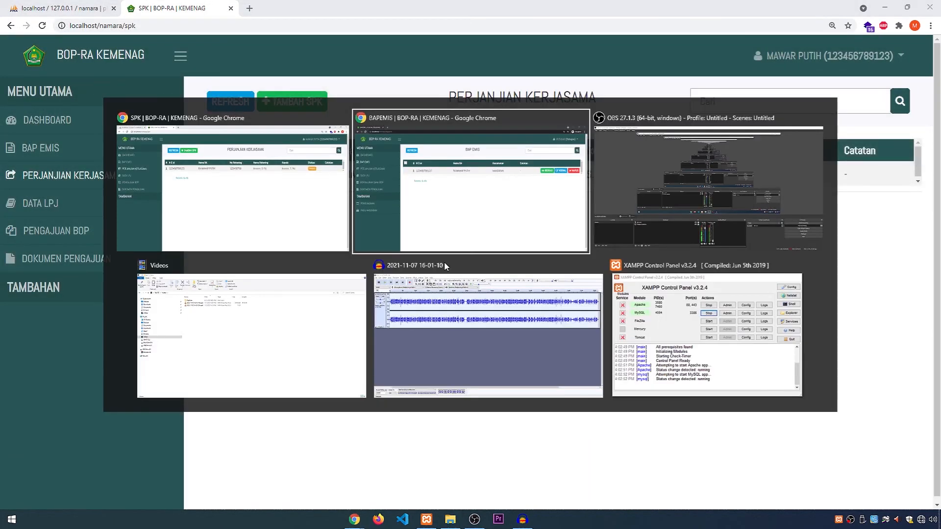
pyautogui.hotkey('alt', 'Tab')
pyautogui.hotkey('alt', 'Tab')
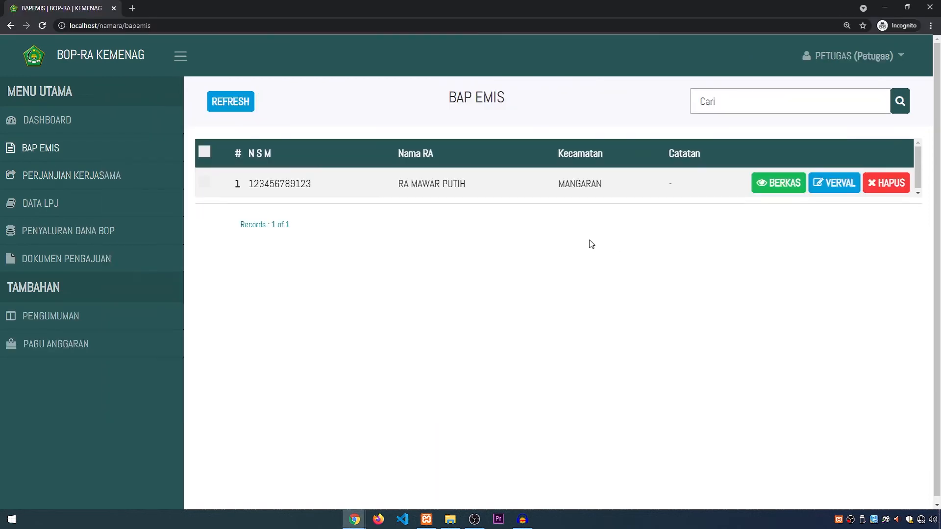
pyautogui.click(85, 176)
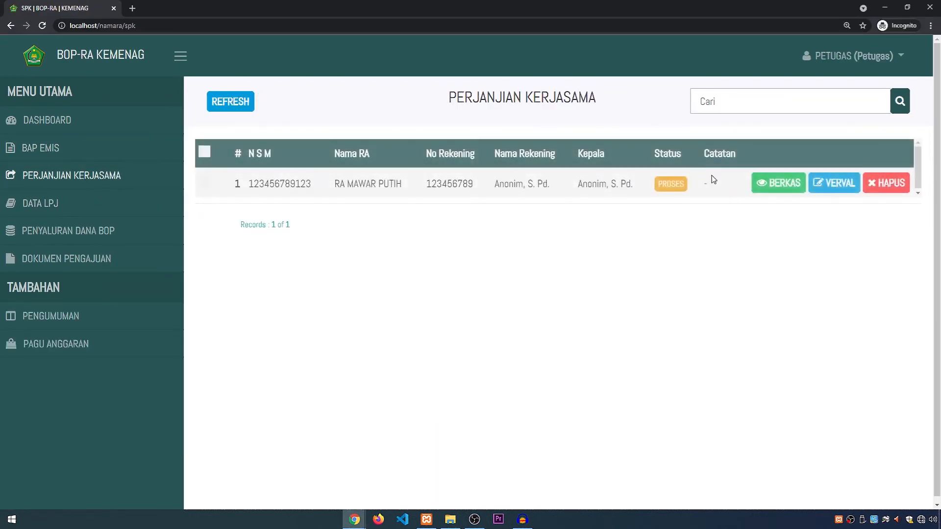
pyautogui.click(231, 101)
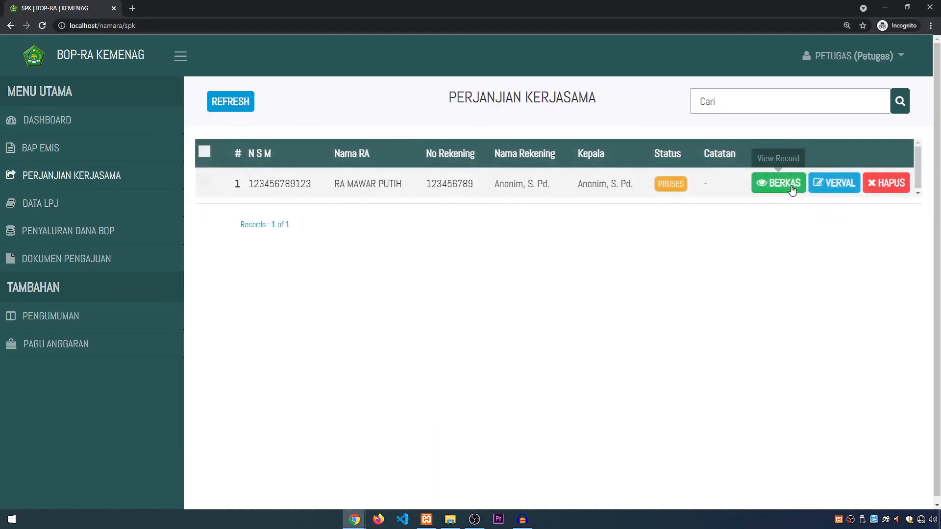
# Step: Verify the RA MAWAR PUTIH SPK with status Diterima and refresh the list in the institution's browser window
pyautogui.click(834, 184)
pyautogui.click(499, 263)
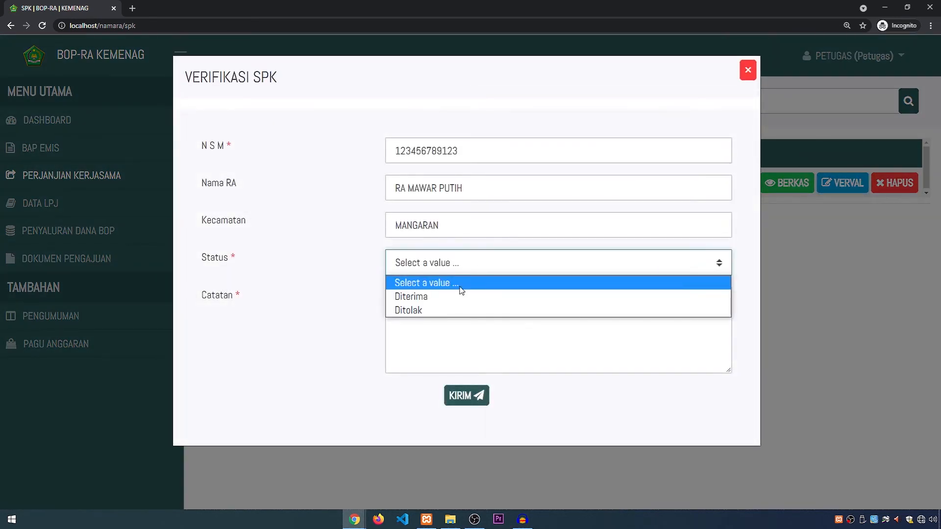
pyautogui.click(425, 298)
pyautogui.click(473, 329)
pyautogui.click(477, 398)
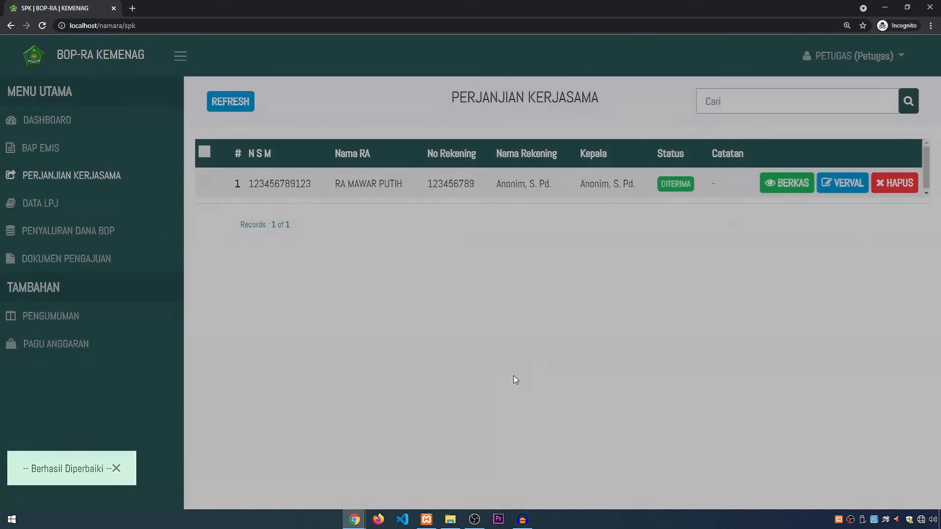
pyautogui.hotkey('alt', 'Tab')
pyautogui.click(230, 101)
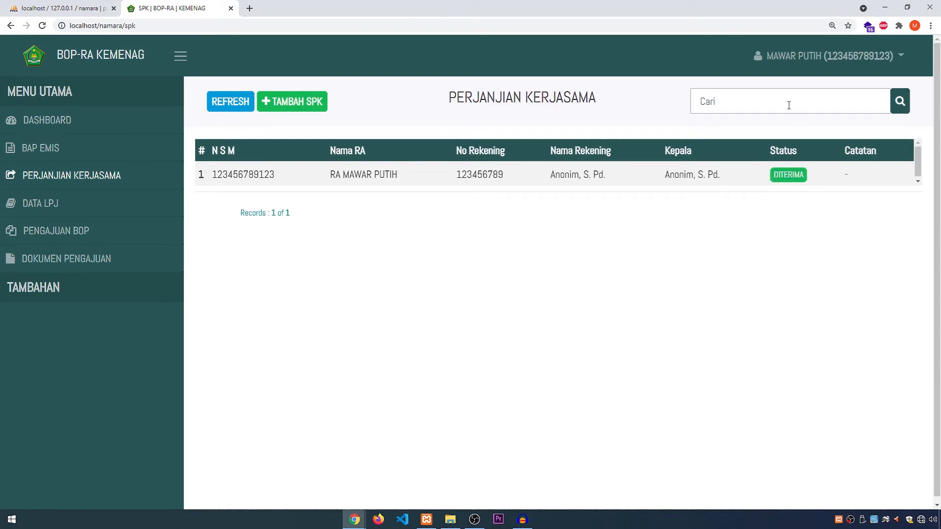
# Step: Start a new Data LPJ entry with Tahun Bantuan 2021 and Tahapan 1
pyautogui.click(37, 205)
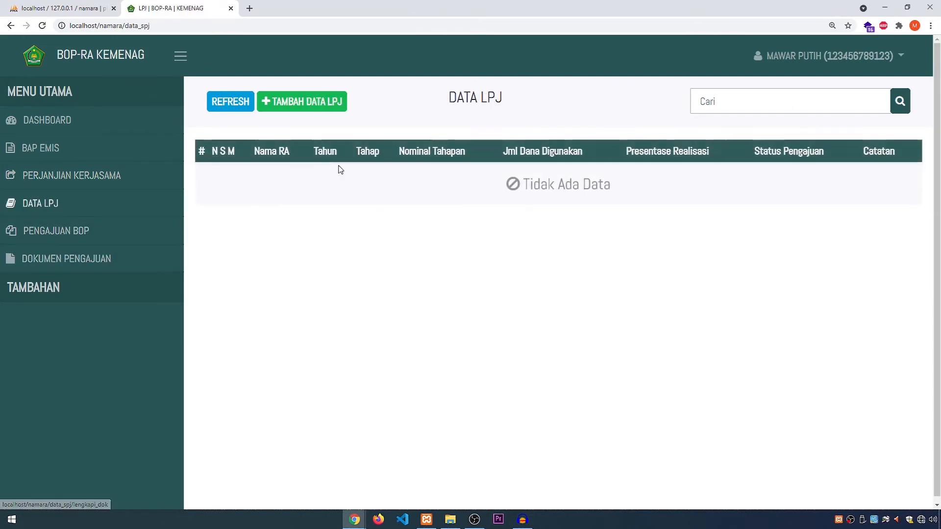
pyautogui.click(307, 104)
pyautogui.click(494, 188)
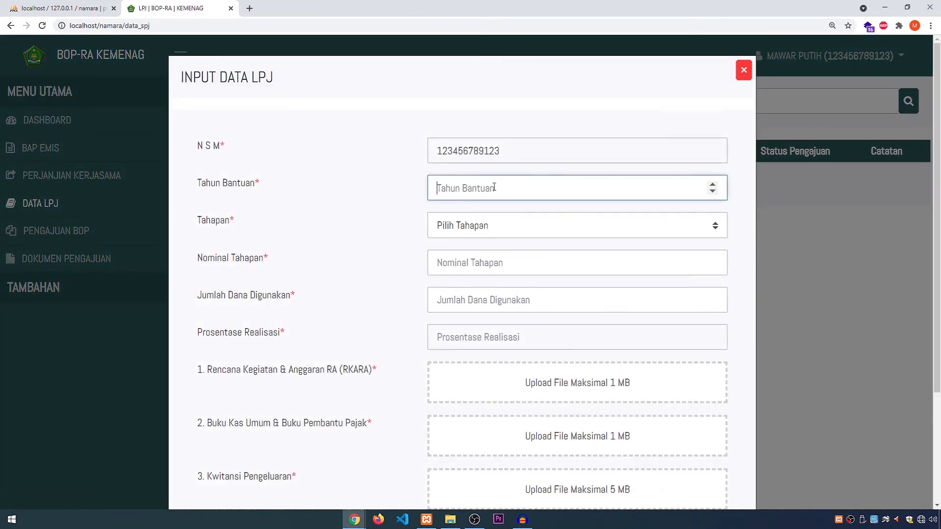
pyautogui.write('2021')
pyautogui.press('Tab')
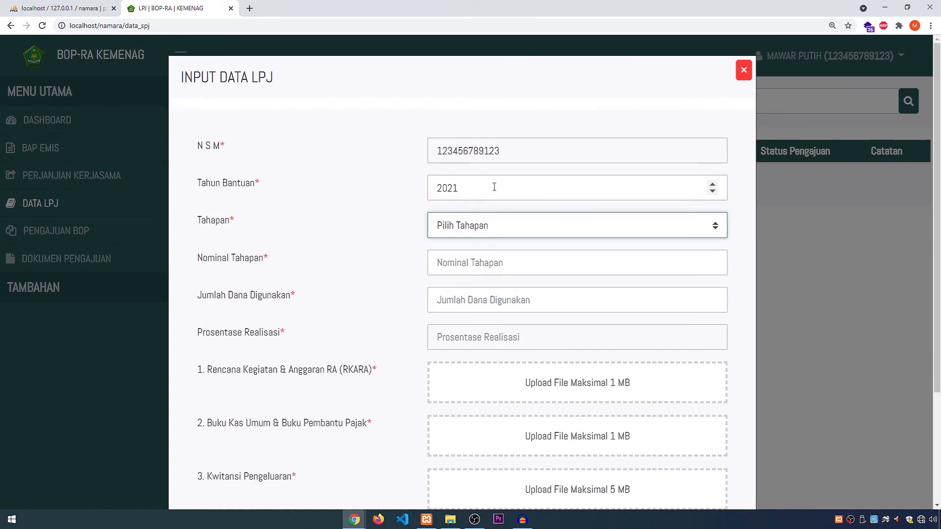
pyautogui.click(448, 225)
pyautogui.click(459, 258)
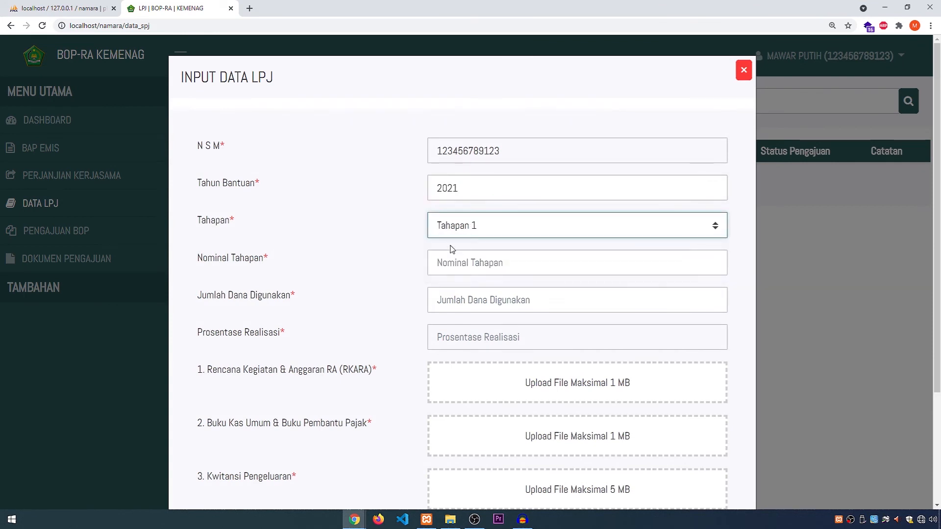
# Step: Enter Rp. 10.000.000 as both the Nominal Tahapan and the Jumlah Dana Digunakan
pyautogui.click(454, 262)
pyautogui.write('10.000.000')
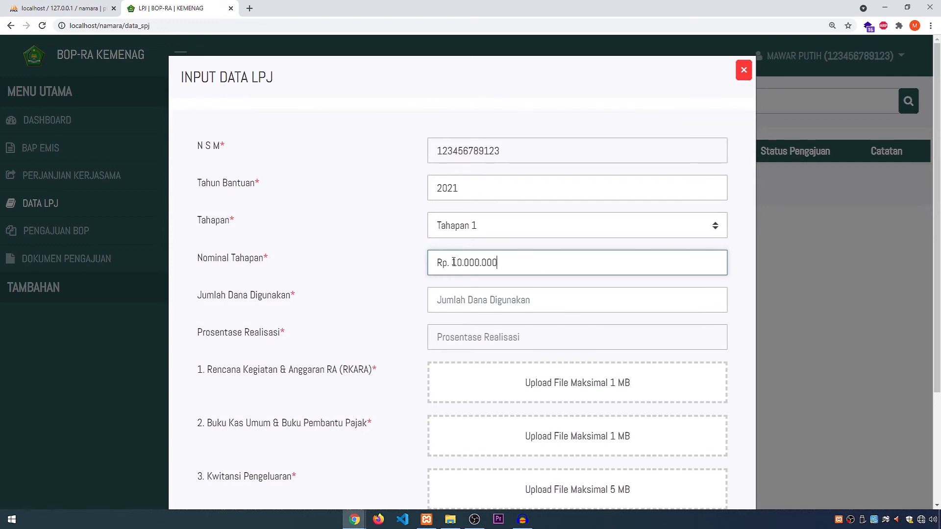
pyautogui.click(471, 301)
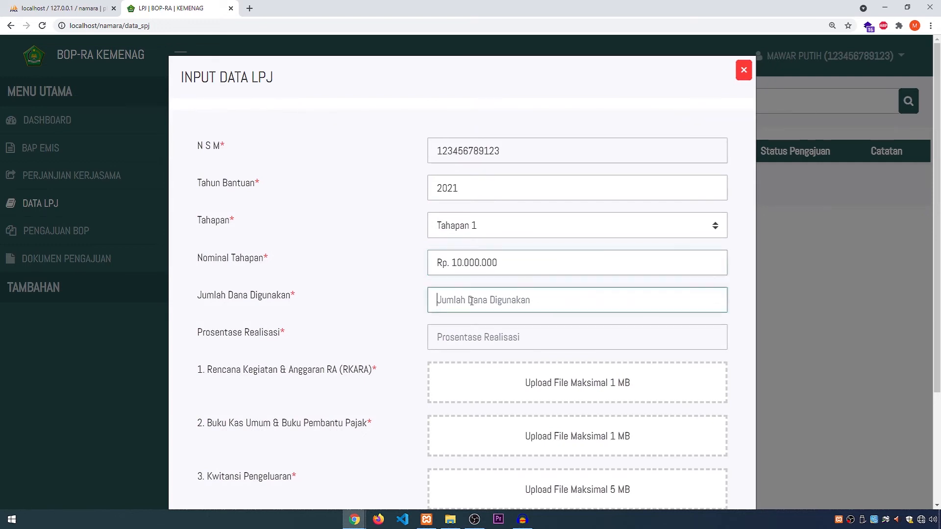
pyautogui.write('10.000.000')
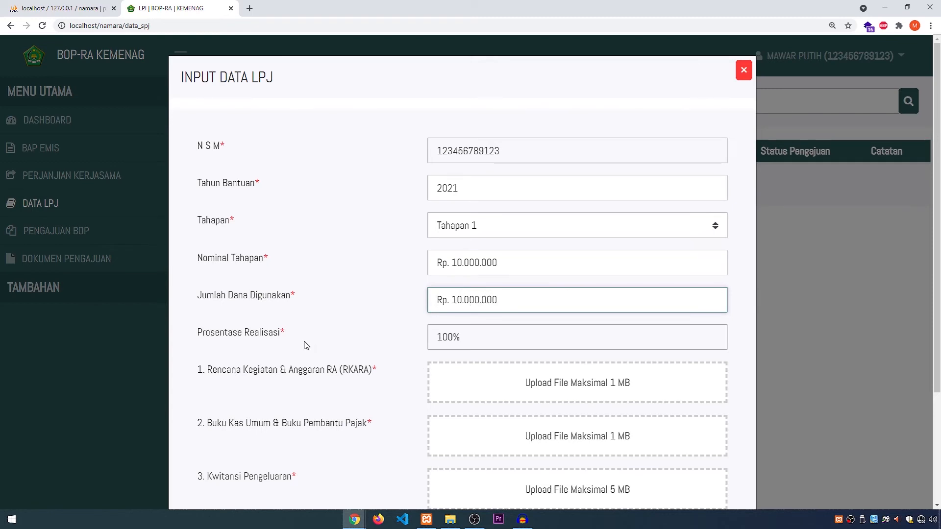
# Step: Attach dokumen_upload.pdf for both the Rencana Kegiatan & Anggaran RA and the Buku Kas Umum & Buku Pembantu Pajak
pyautogui.scroll(-1, 479, 368)
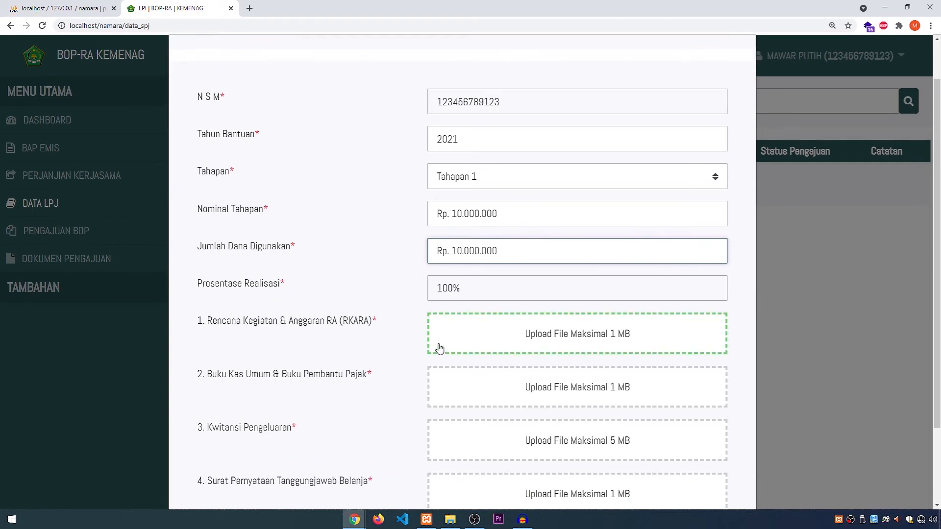
pyautogui.click(489, 336)
pyautogui.doubleClick(168, 164)
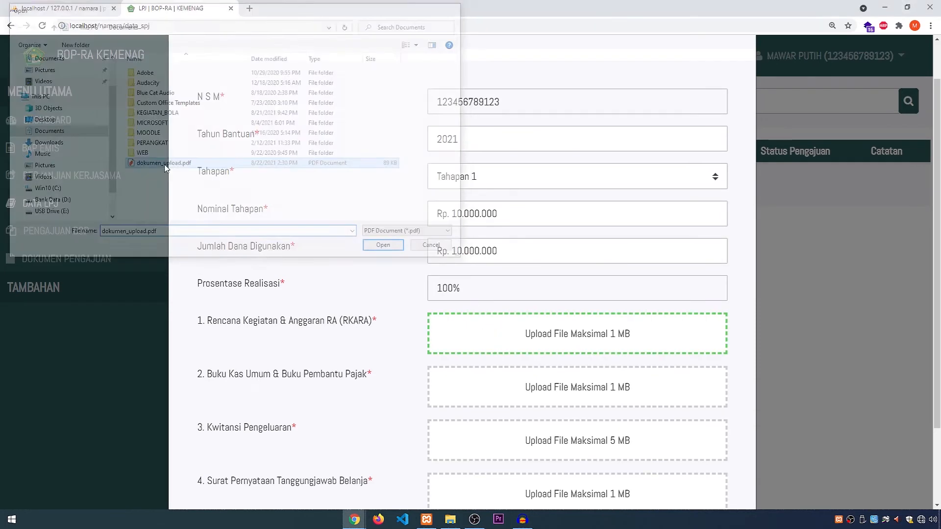
pyautogui.click(464, 445)
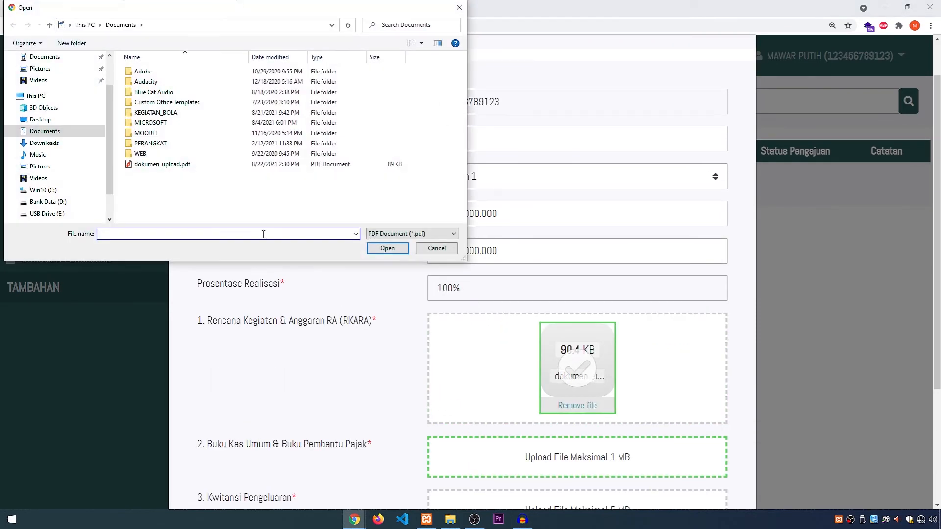
pyautogui.doubleClick(179, 167)
# Step: Attach dokumen_upload.pdf for both the Kwitansi Pengeluaran and the Surat Pernyataan Tanggungjawab Belanja
pyautogui.scroll(-3, 504, 409)
pyautogui.click(495, 441)
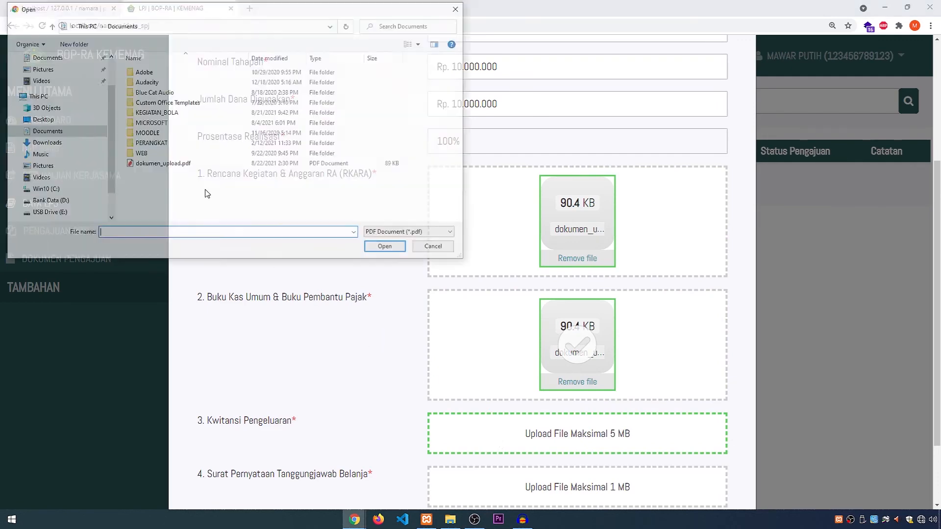
pyautogui.doubleClick(171, 163)
pyautogui.scroll(-3, 485, 350)
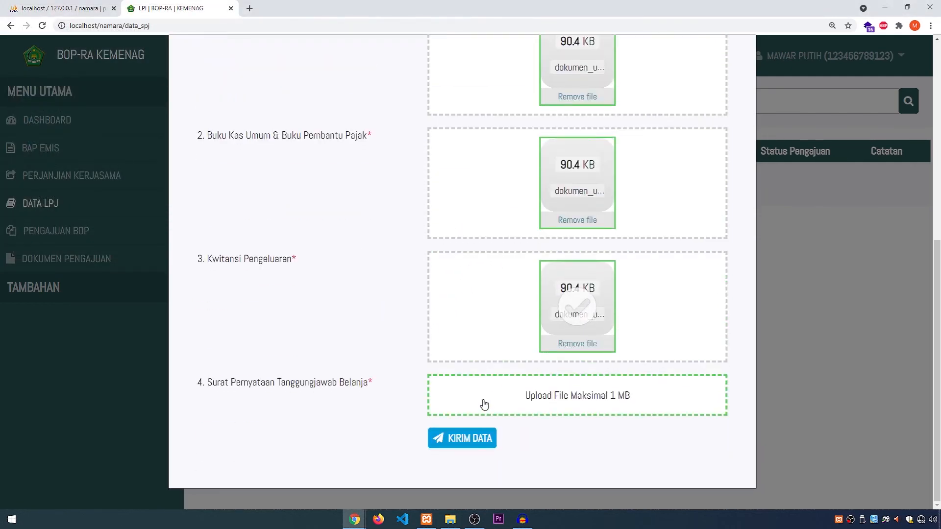
pyautogui.click(483, 403)
pyautogui.doubleClick(179, 165)
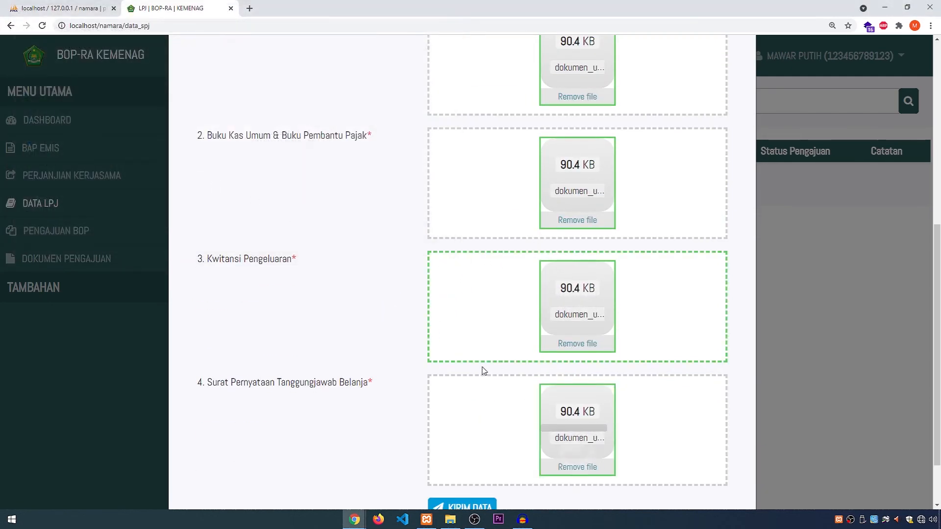
# Step: Submit the LPJ data and check the new record's Status Pengajuan in the list
pyautogui.scroll(-2, 483, 373)
pyautogui.click(479, 439)
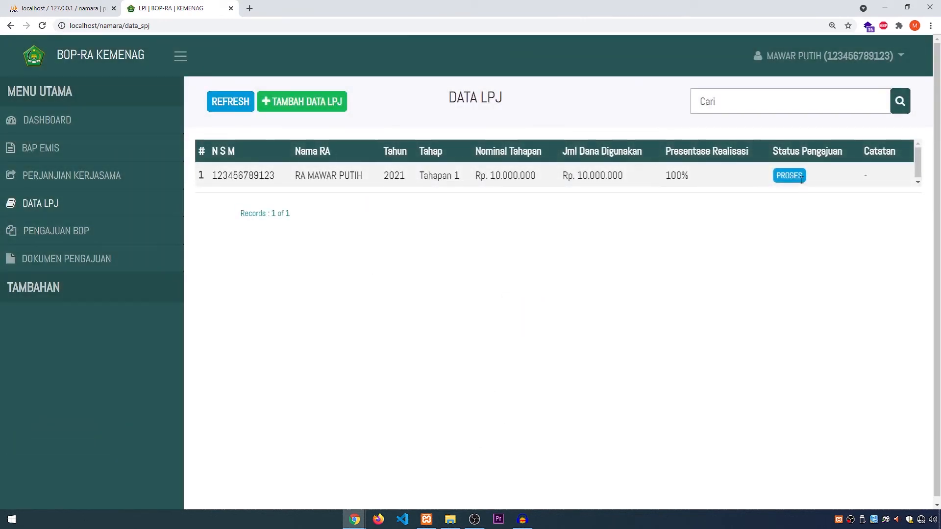
pyautogui.moveTo(773, 151); pyautogui.dragTo(833, 151)
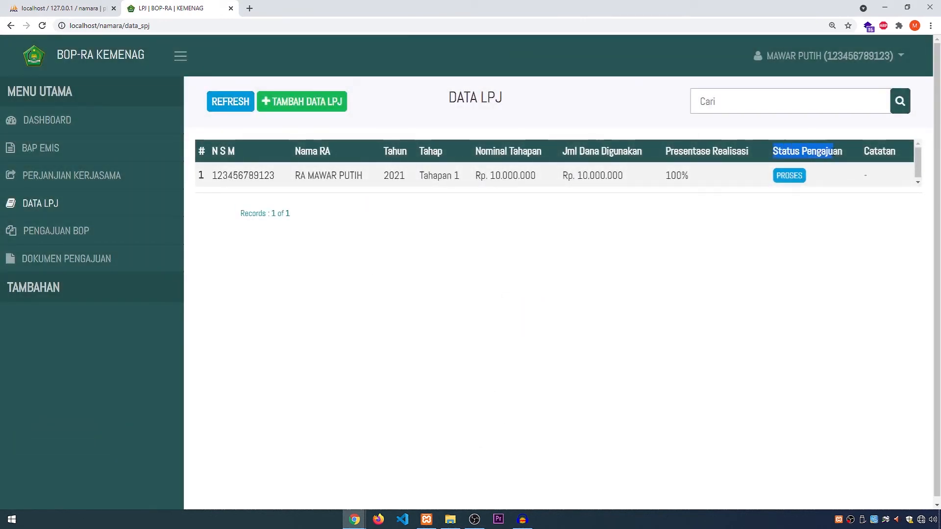
pyautogui.click(816, 169)
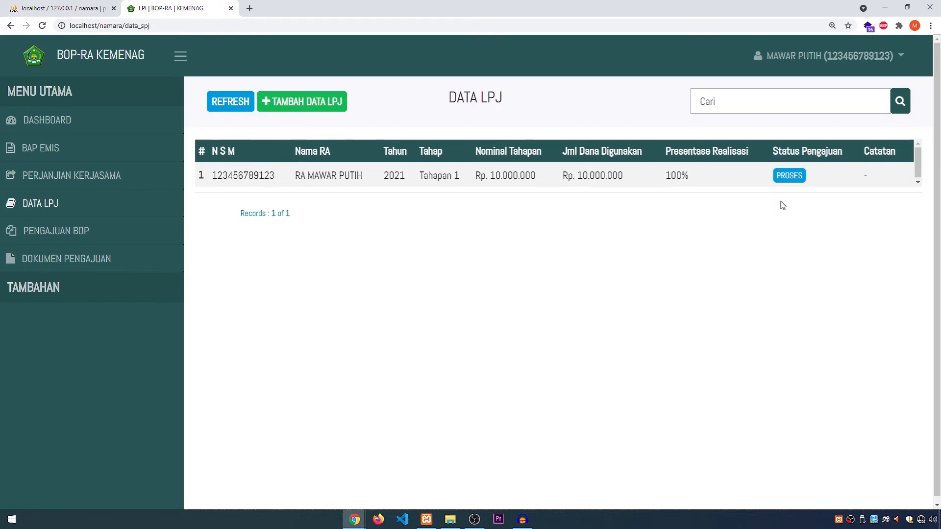
# Step: In the petugas window, verify the RA MAWAR PUTIH LPJ record with Status Pengajuan set to Pengajuan BOP
pyautogui.hotkey('alt', 'Tab')
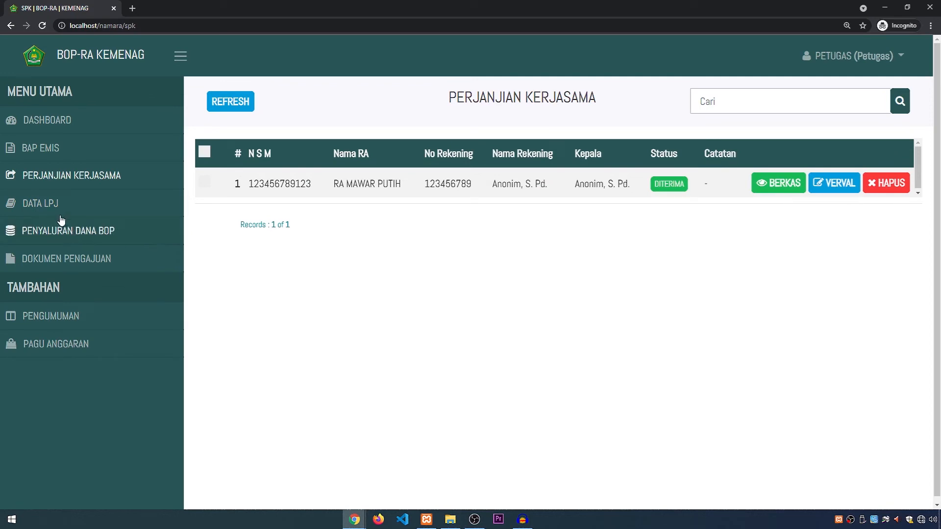
pyautogui.click(60, 206)
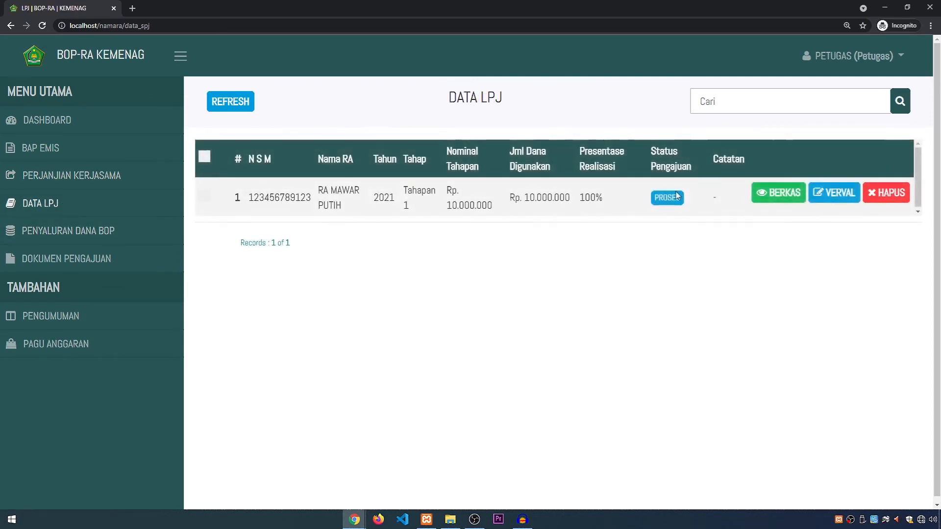
pyautogui.click(835, 193)
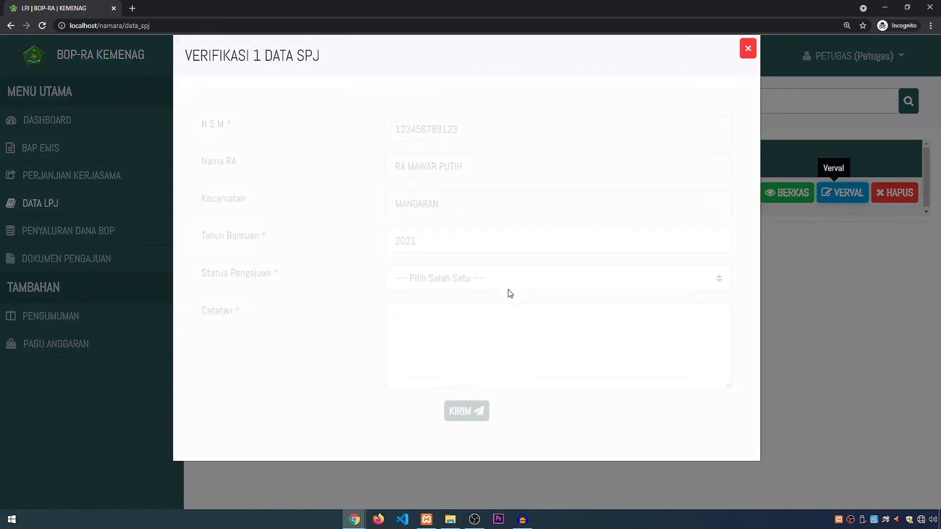
pyautogui.click(429, 303)
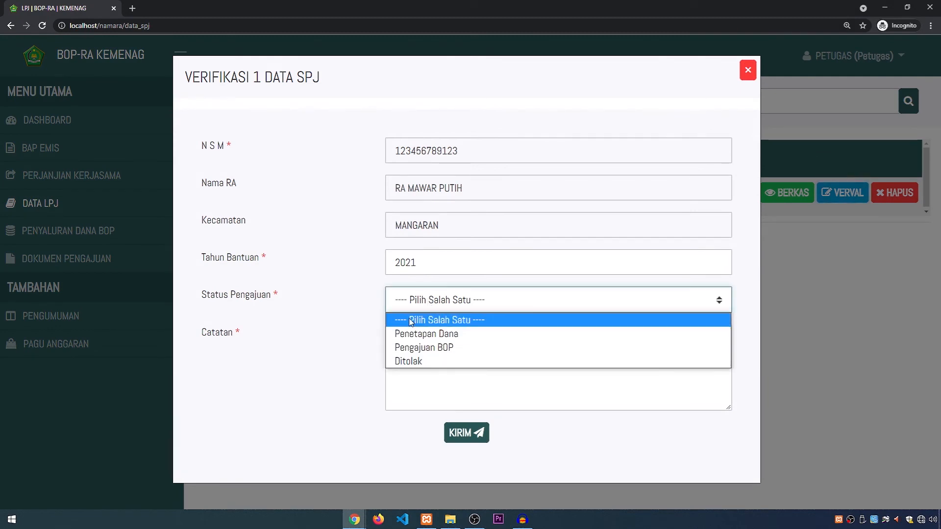
pyautogui.click(460, 349)
pyautogui.click(467, 433)
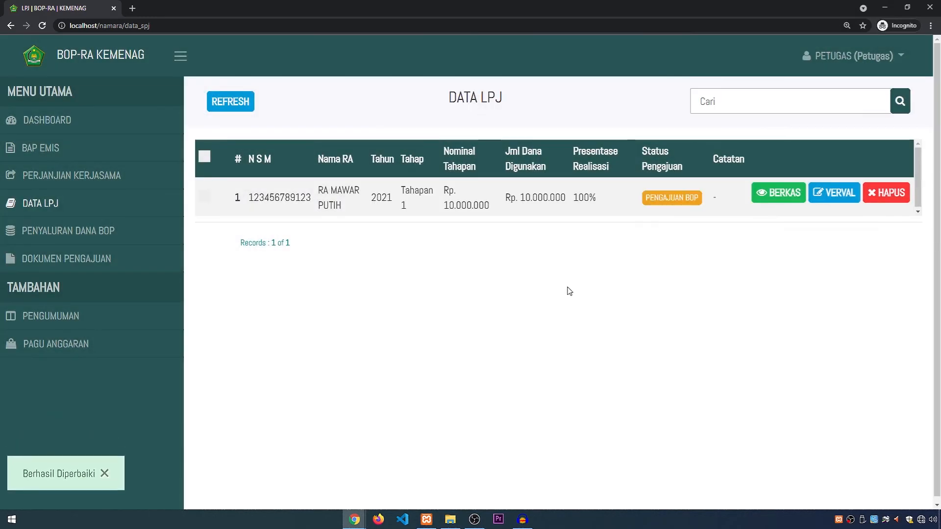
pyautogui.click(227, 105)
# Step: In the institution's window, refresh the LPJ list to check its status and view the Pengajuan BOP pages
pyautogui.hotkey('alt', 'Tab')
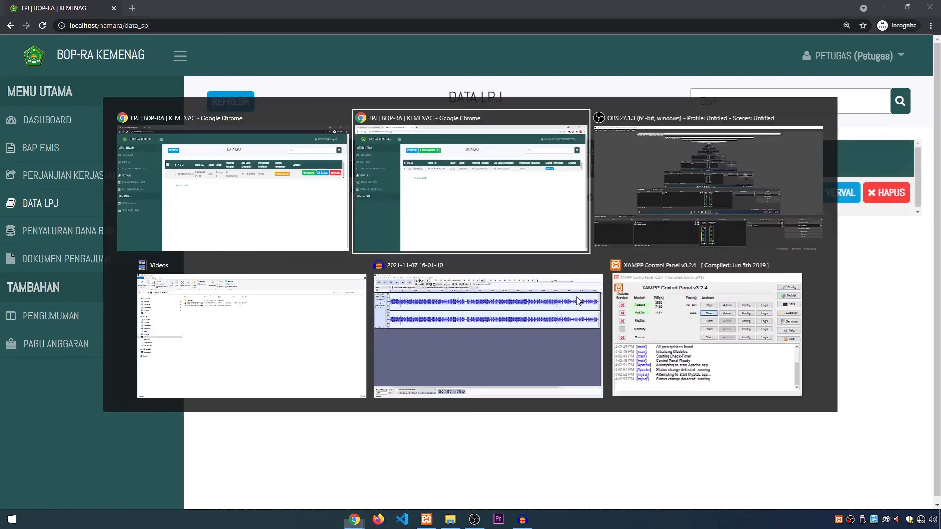
pyautogui.click(242, 106)
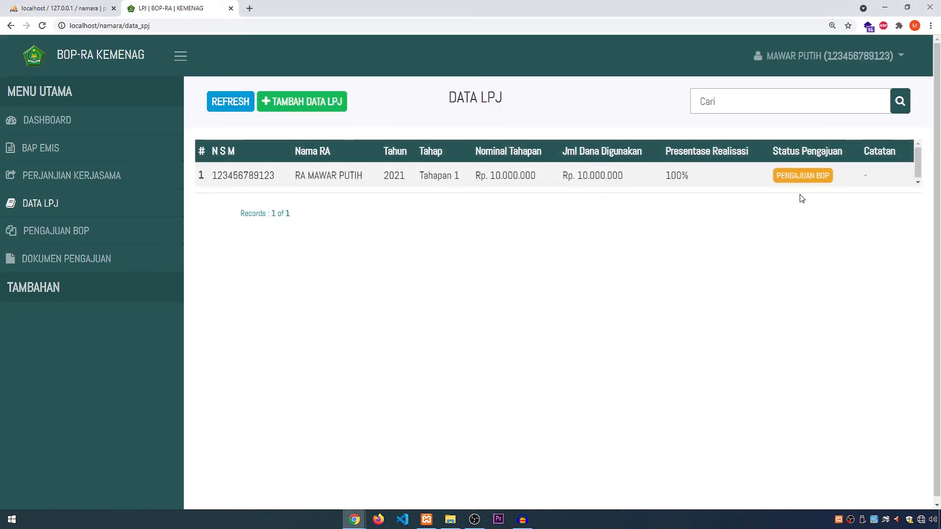
pyautogui.click(70, 234)
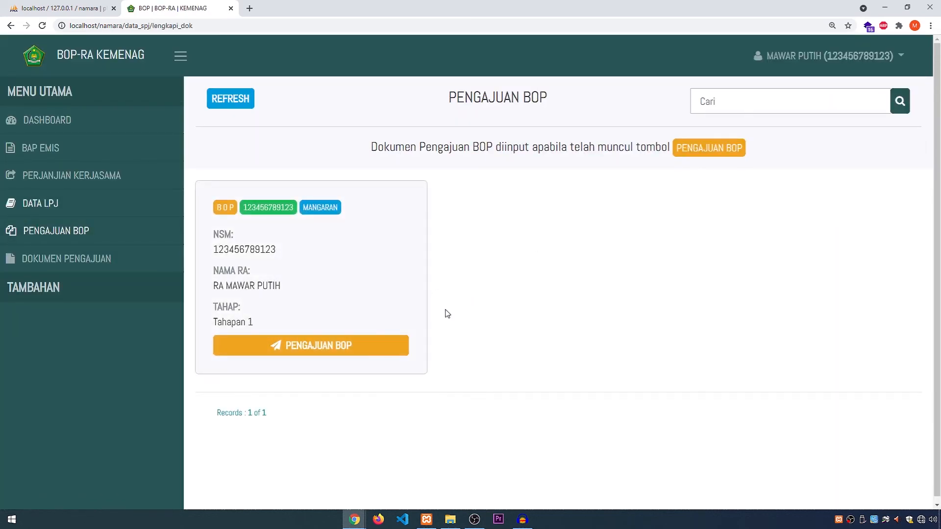
pyautogui.click(320, 357)
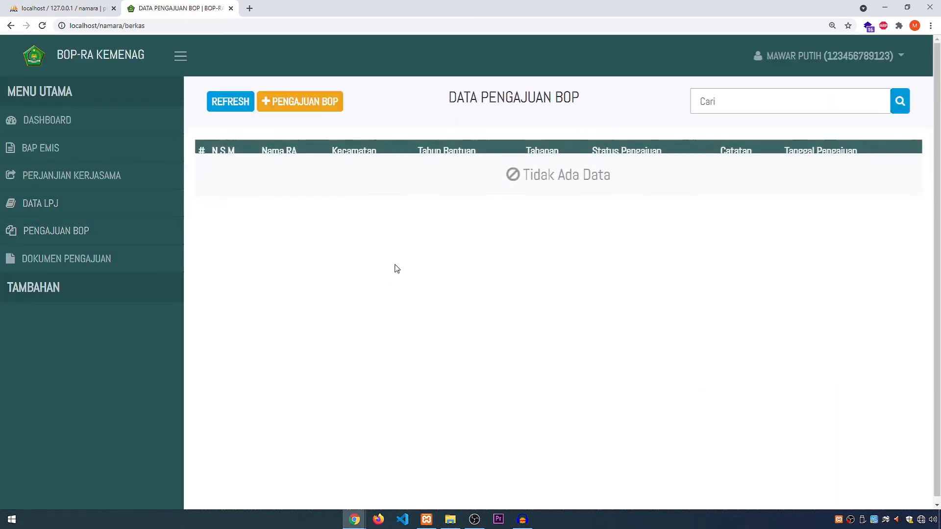
pyautogui.click(227, 113)
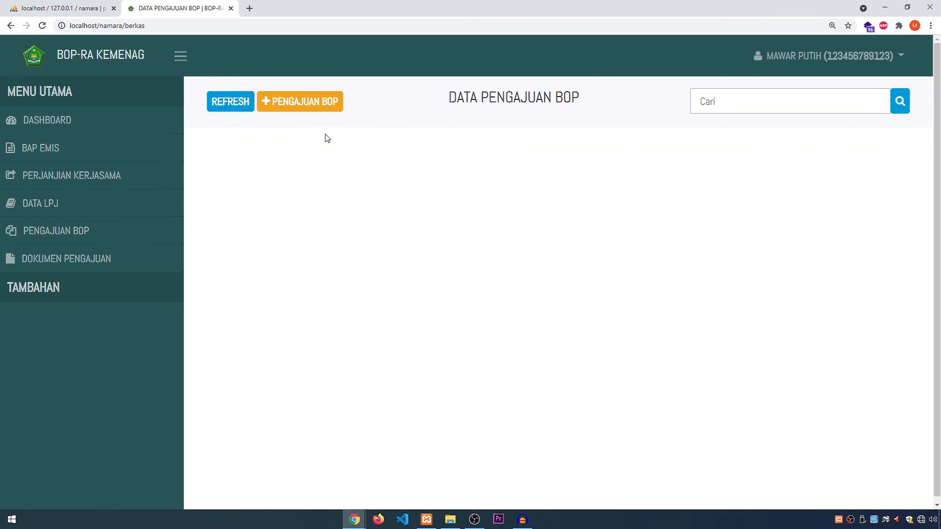
pyautogui.click(54, 233)
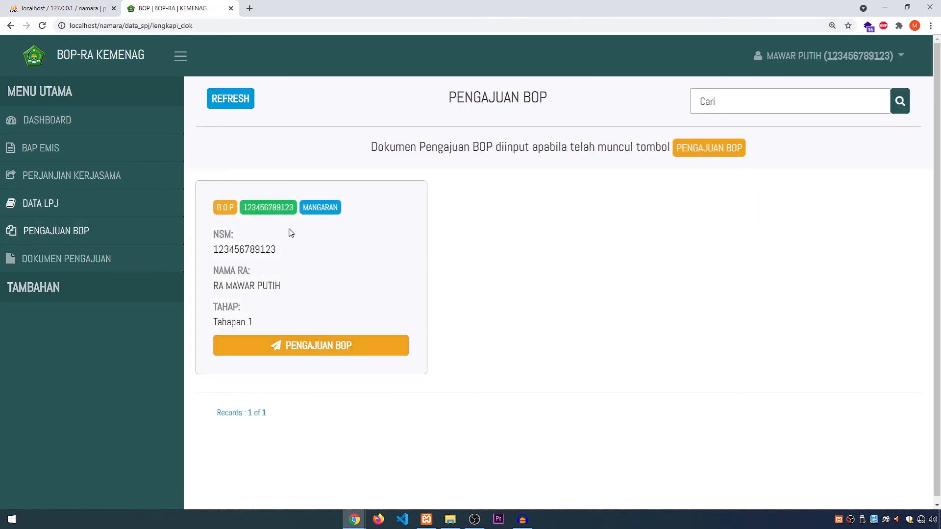
# Step: In the petugas window, open Penyaluran Dana BOP and copy RA MAWAR PUTIH's NSM from the Daftar Lembaga
pyautogui.hotkey('alt', 'Tab')
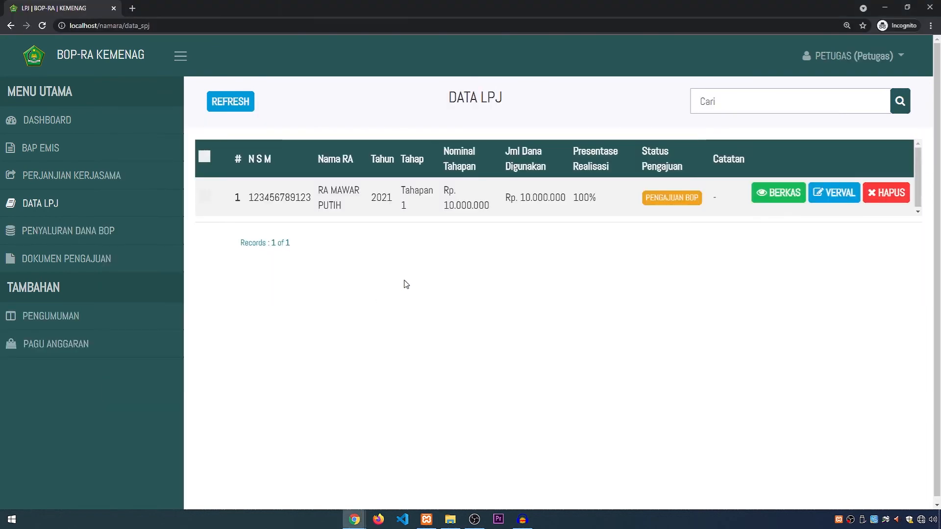
pyautogui.click(100, 243)
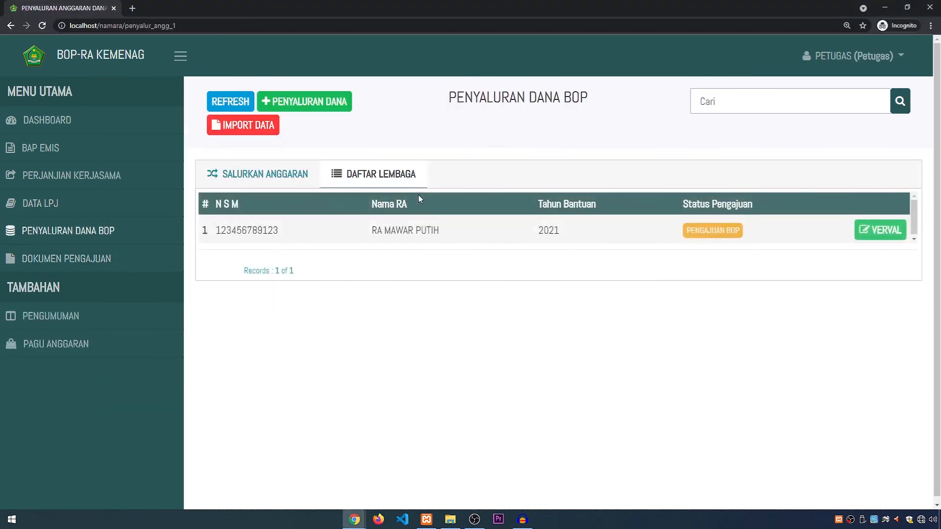
pyautogui.click(284, 175)
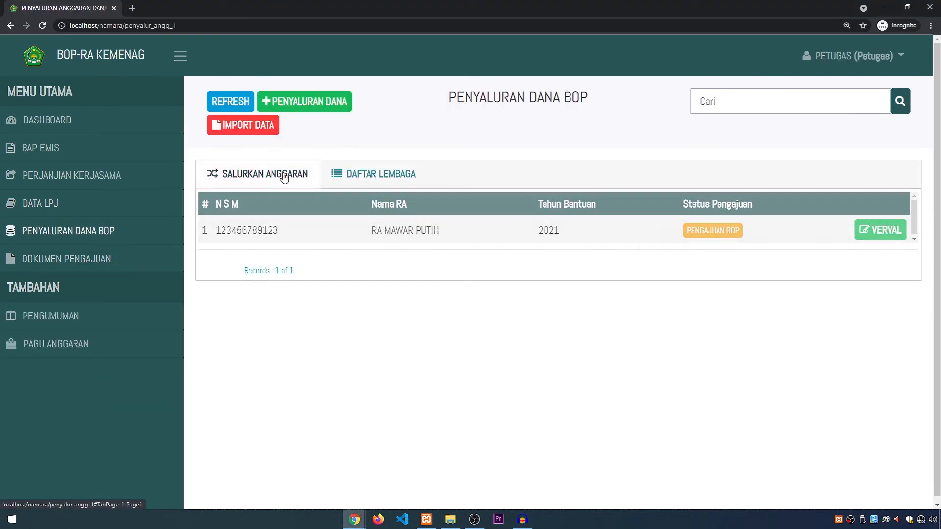
pyautogui.click(376, 175)
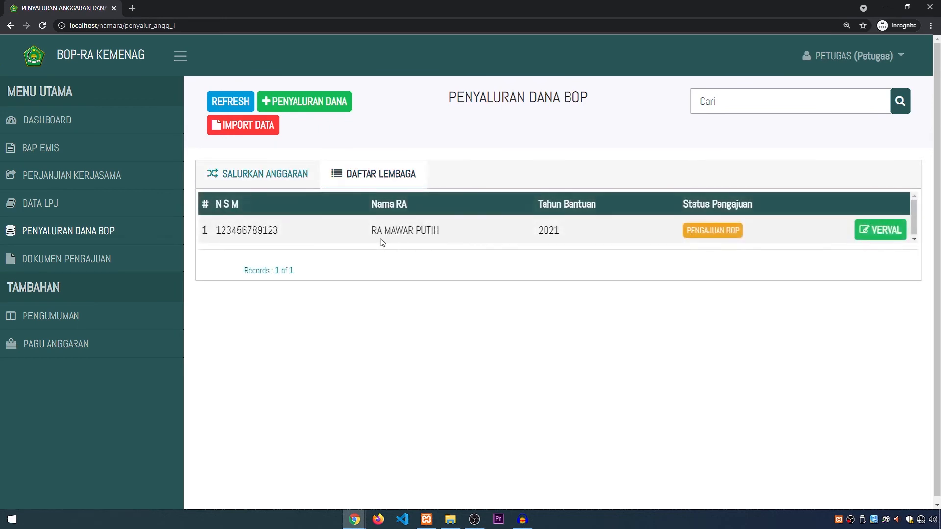
pyautogui.moveTo(278, 232); pyautogui.dragTo(226, 230)
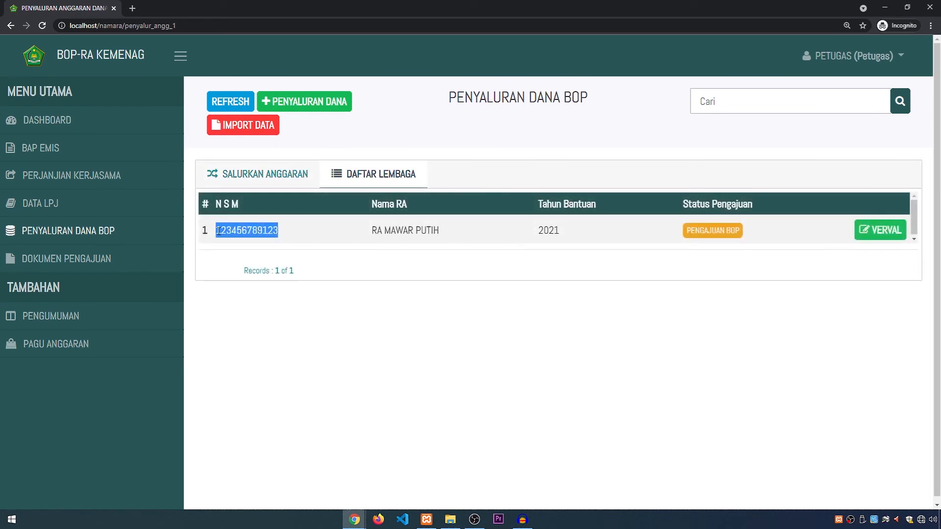
# Step: Start a new Penyaluran Dana entry with the copied NSM, Tahun Bantuan 2022 and Tahapan 2
pyautogui.click(282, 183)
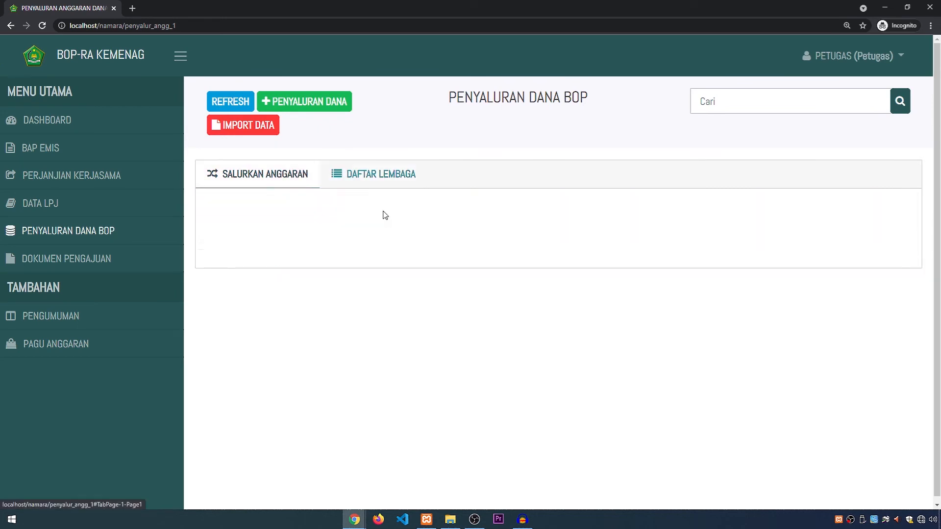
pyautogui.click(294, 101)
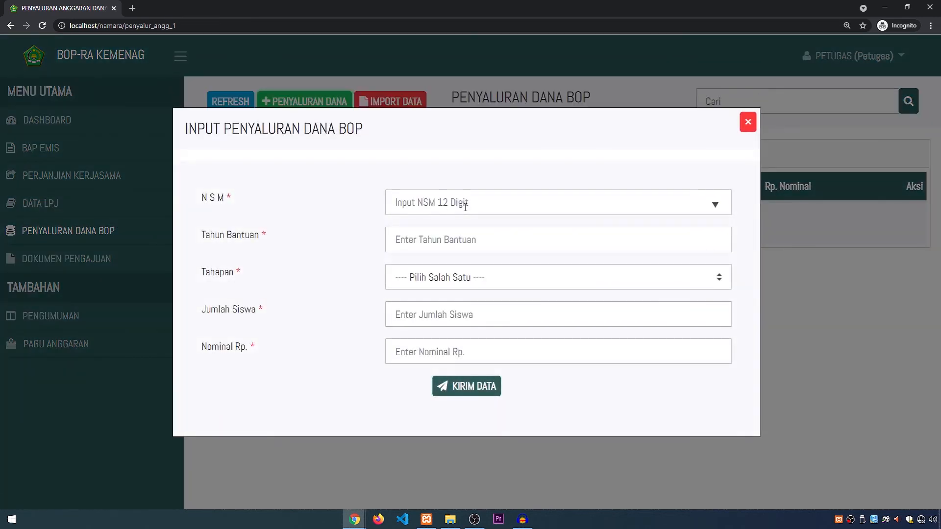
pyautogui.click(462, 204)
pyautogui.hotkey('ctrl', 'v')
pyautogui.click(510, 247)
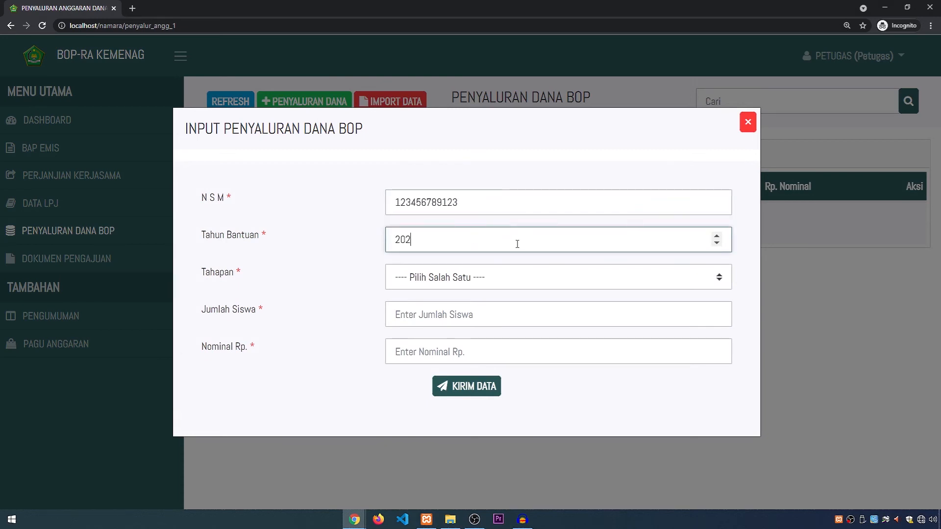
pyautogui.click(487, 276)
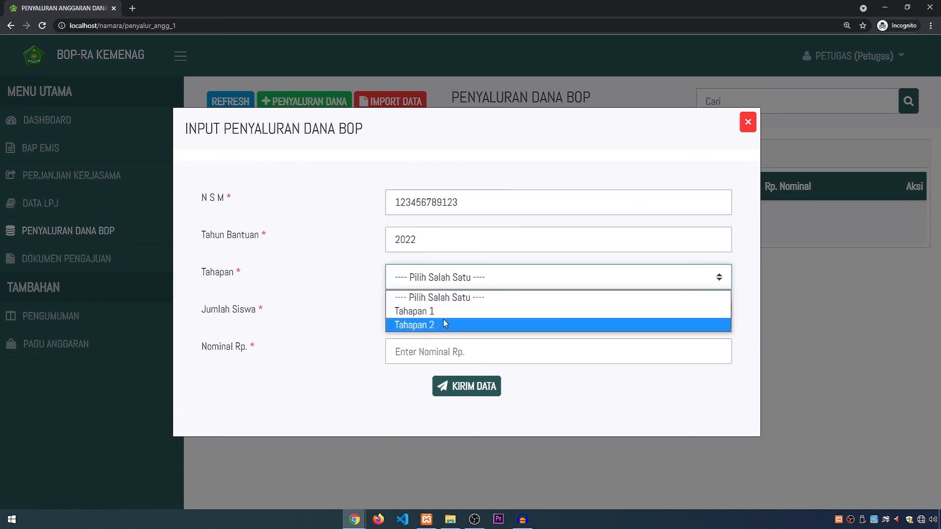
pyautogui.click(442, 322)
# Step: Enter 12 as the Jumlah Siswa and 20000000 as the Nominal Rp., submit the fund distribution and refresh the list
pyautogui.click(439, 318)
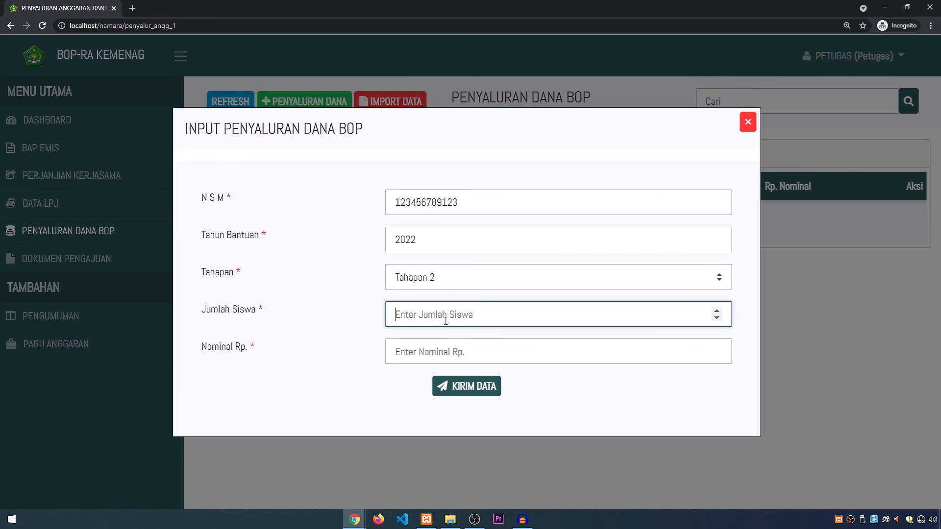
pyautogui.click(449, 348)
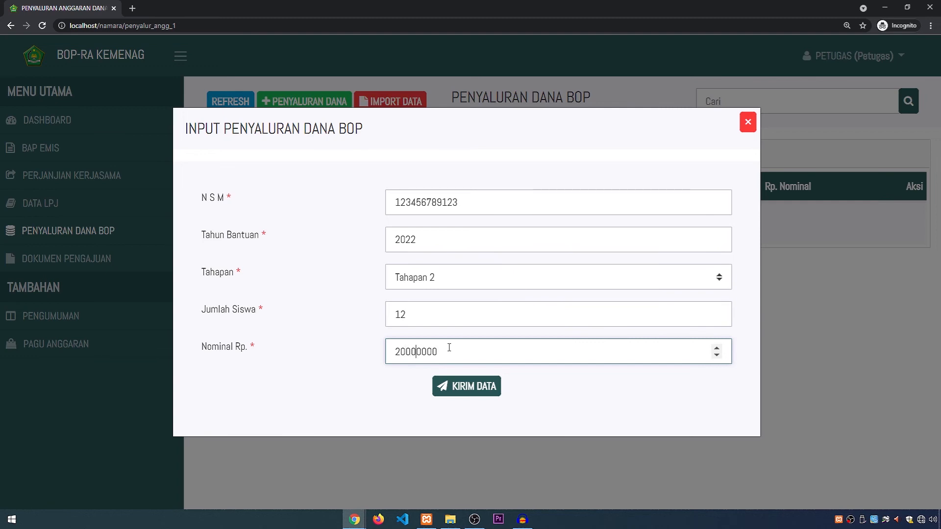
pyautogui.click(466, 388)
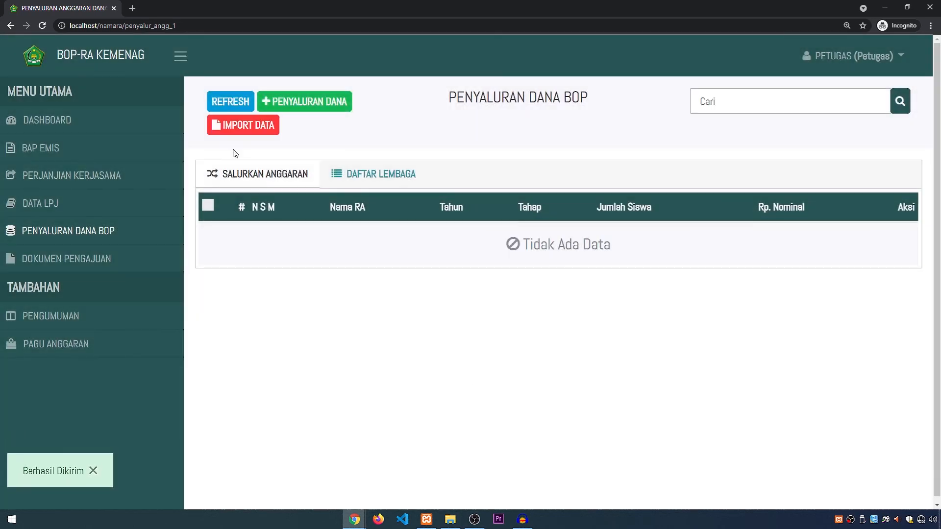
pyautogui.click(237, 104)
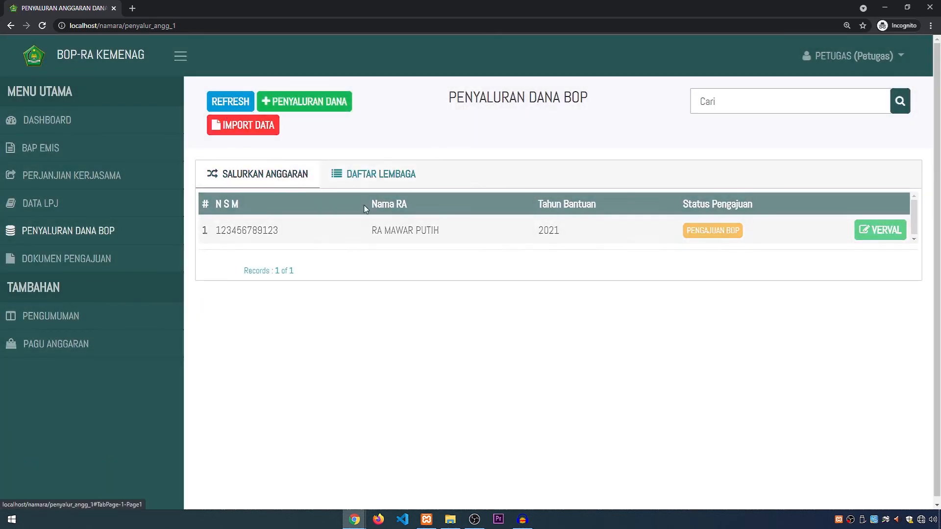
# Step: Check the distributed Anggaran BOP on the institution's dashboard
pyautogui.hotkey('alt', 'Tab')
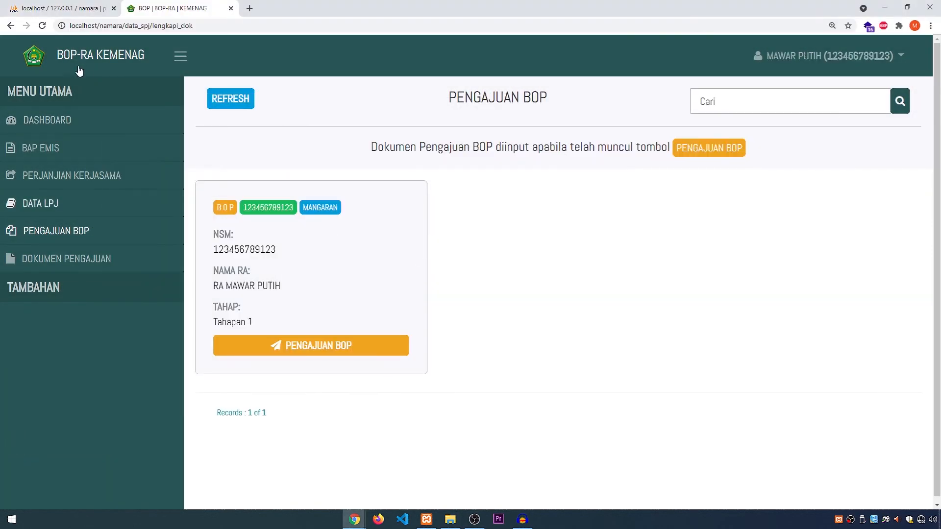
pyautogui.click(98, 129)
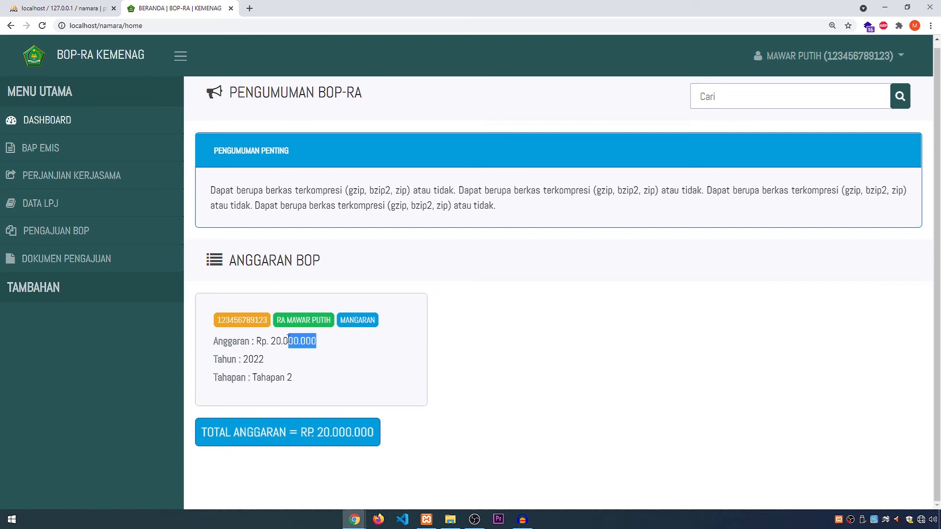
pyautogui.click(338, 363)
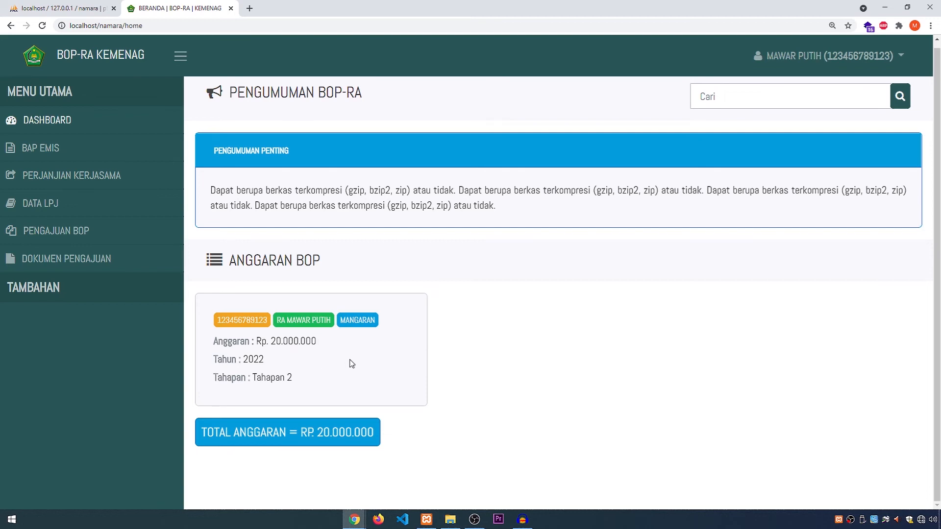
# Step: Open a new Pengajuan BOP input form from the institution's Tahapan 1 submission card
pyautogui.click(73, 231)
pyautogui.click(311, 349)
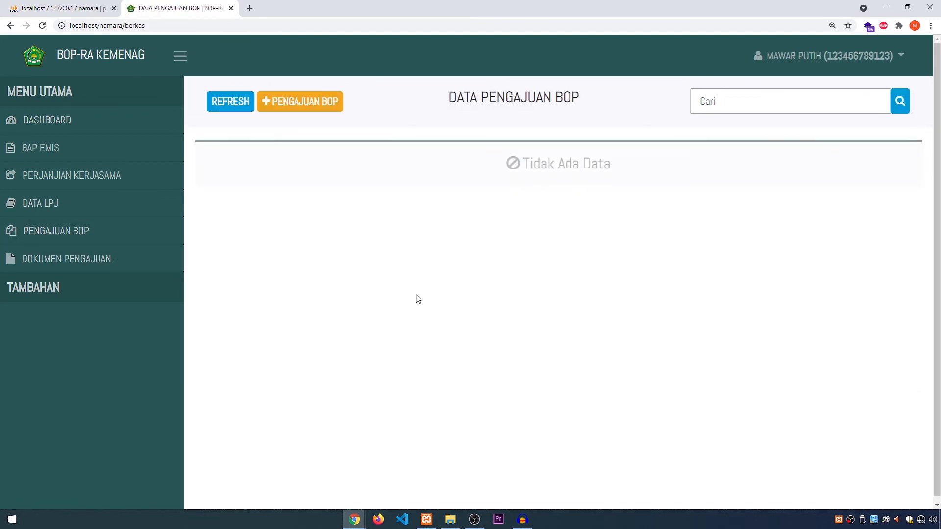
pyautogui.click(242, 105)
pyautogui.click(308, 103)
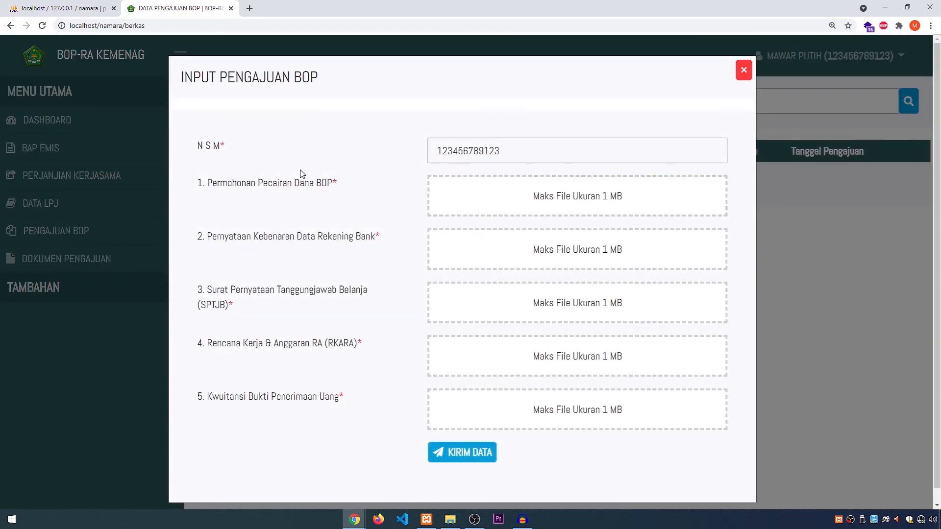
# Step: Attach dokumen_upload.pdf for both the Permohonan Pecairan Dana BOP and the Pernyataan Kebenaran Data Rekening Bank
pyautogui.click(541, 198)
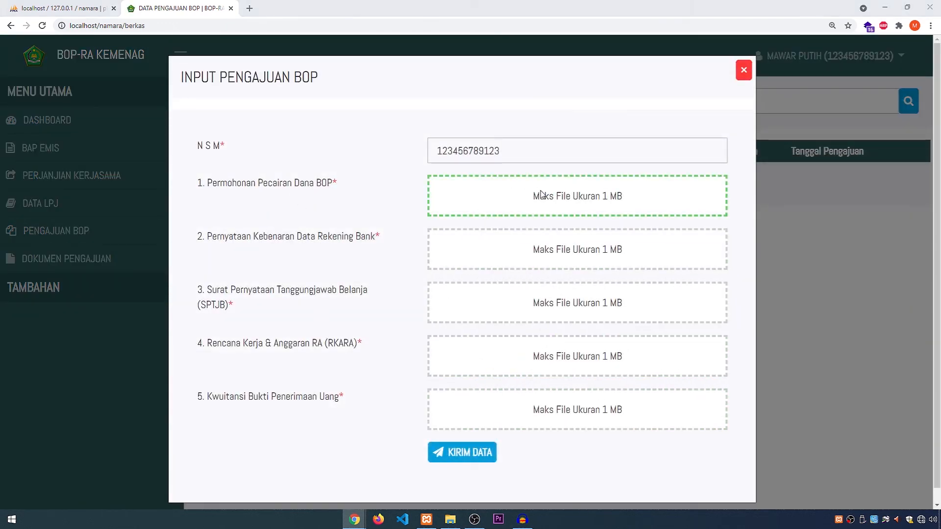
pyautogui.doubleClick(186, 163)
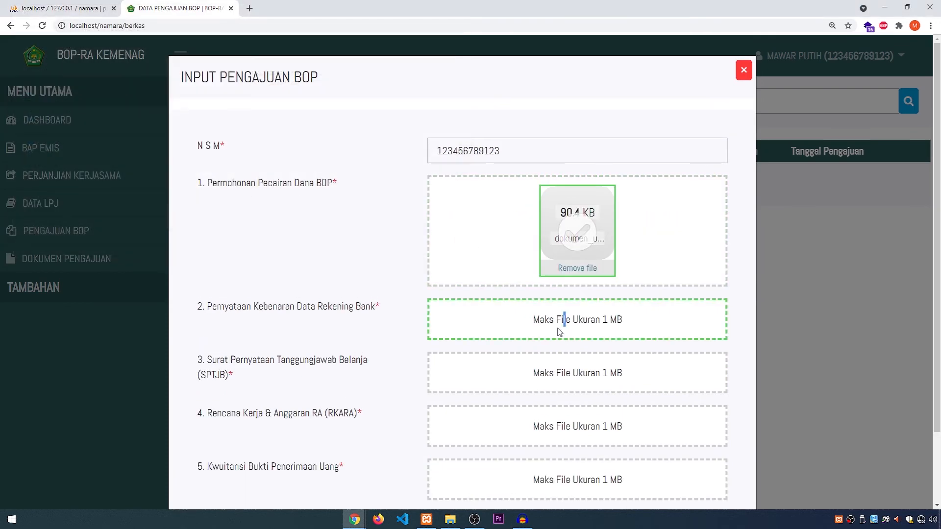
pyautogui.click(564, 320)
pyautogui.click(163, 164)
pyautogui.click(387, 248)
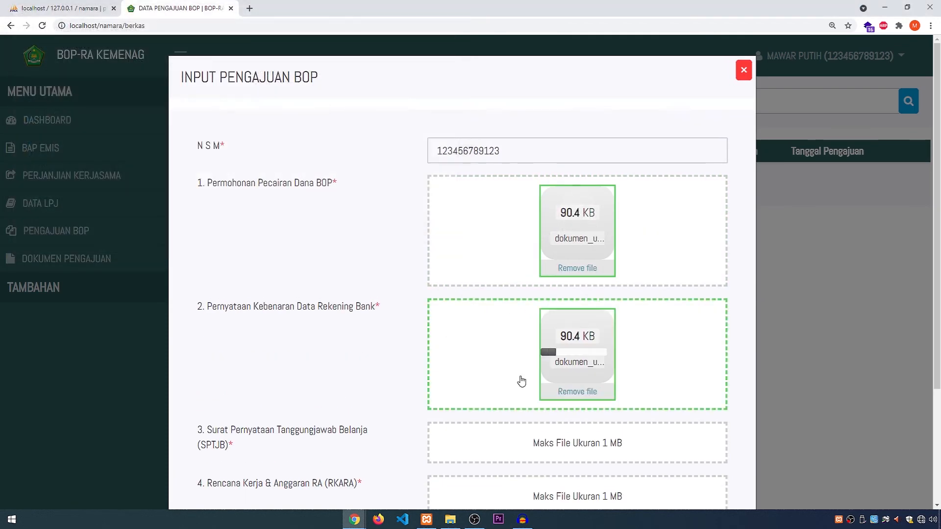
# Step: Attach dokumen_upload.pdf for both the Surat Pernyataan Tanggungjawab Belanja (SPTJB) and the Rencana Kerja & Anggaran RA (RKARA)
pyautogui.click(504, 443)
pyautogui.click(174, 165)
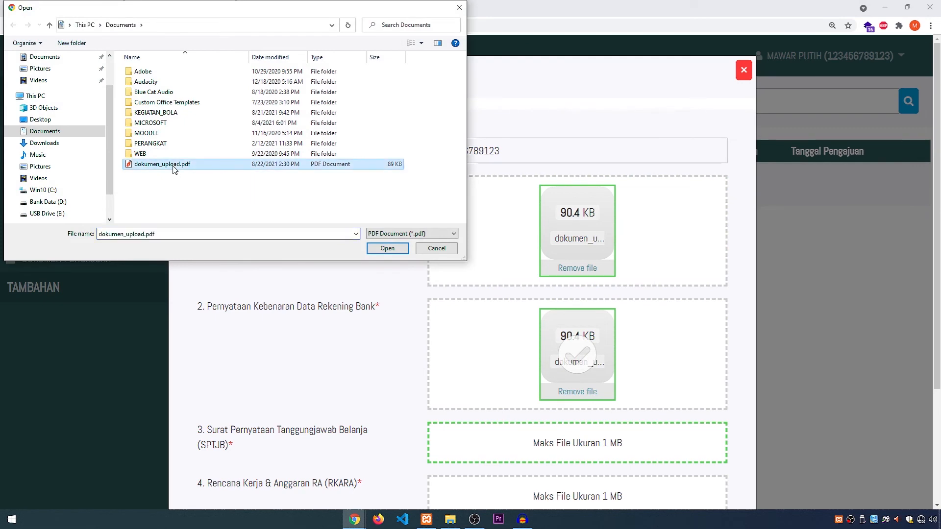
pyautogui.click(387, 249)
pyautogui.scroll(-4, 510, 334)
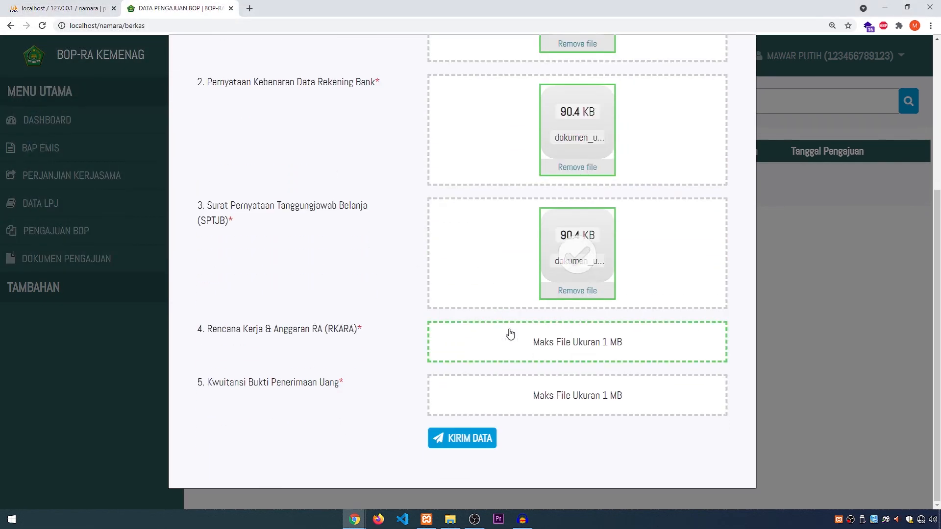
pyautogui.click(538, 345)
pyautogui.click(172, 163)
pyautogui.click(383, 245)
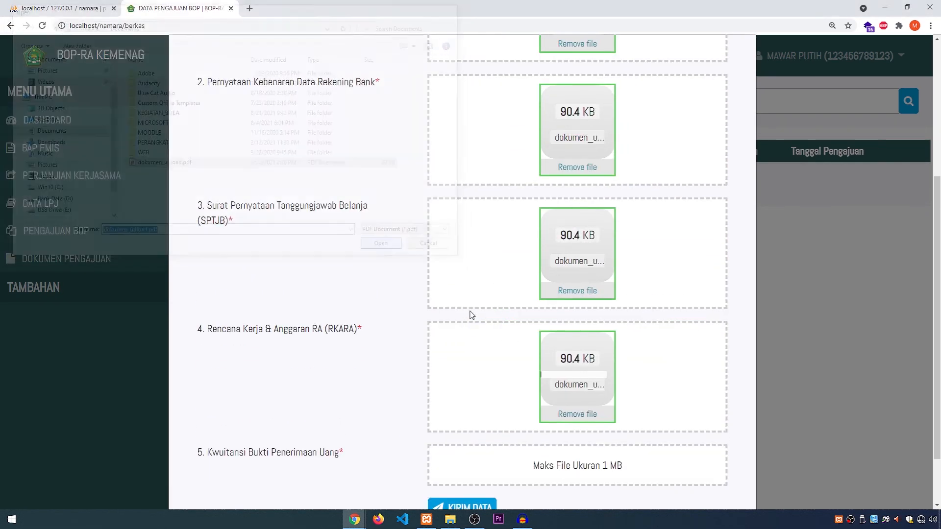
# Step: Attach dokumen_upload.pdf for the Kwuitansi Bukti Penerimaan Uang, submit the Pengajuan BOP form, and check the Status Pengajuan column
pyautogui.scroll(-2, 525, 395)
pyautogui.click(528, 400)
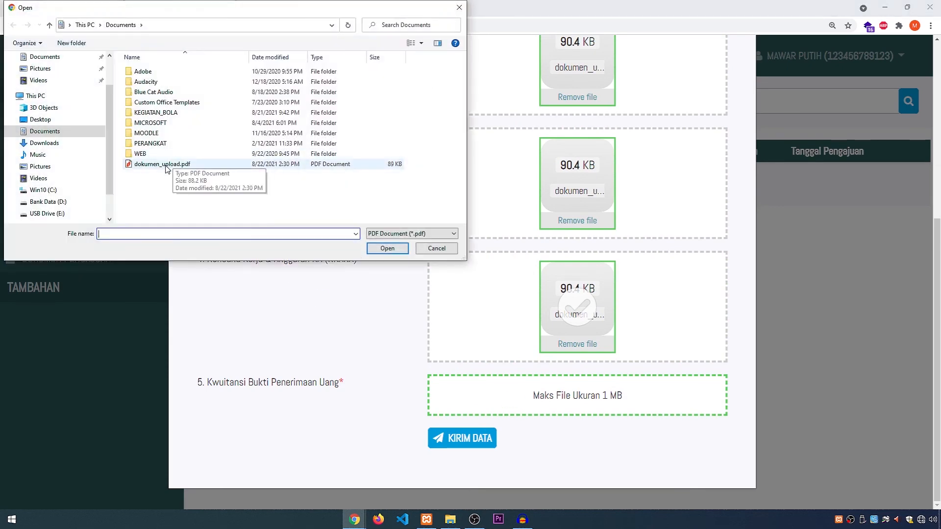
pyautogui.click(166, 165)
pyautogui.click(387, 249)
pyautogui.scroll(-2, 475, 473)
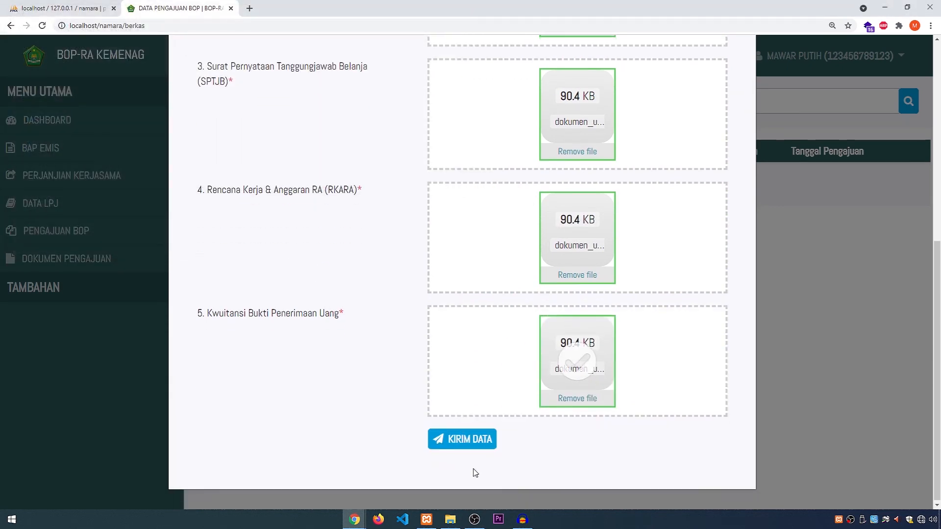
pyautogui.click(485, 442)
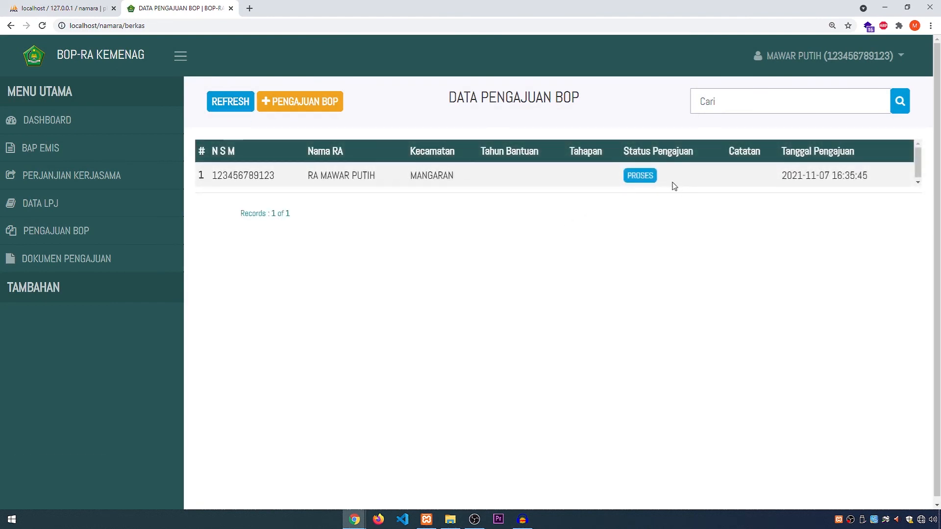
pyautogui.moveTo(624, 151); pyautogui.dragTo(699, 156)
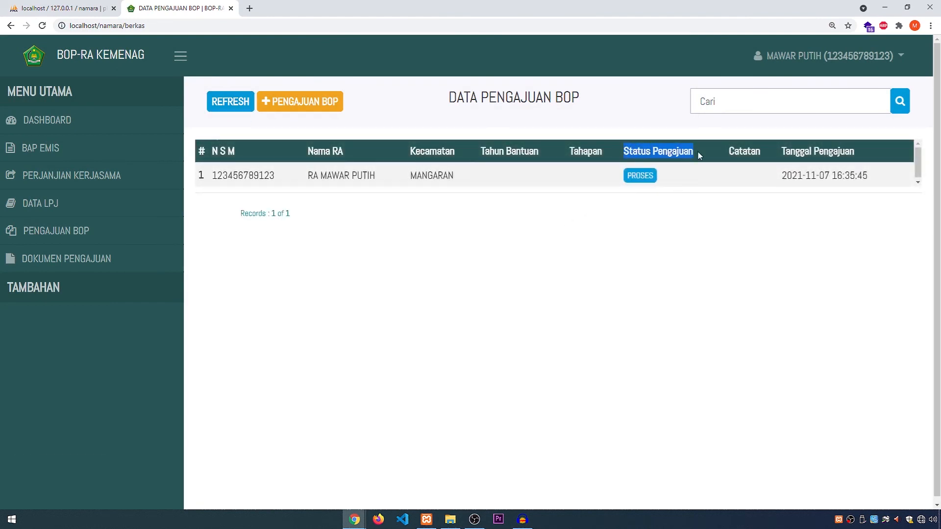
pyautogui.click(607, 239)
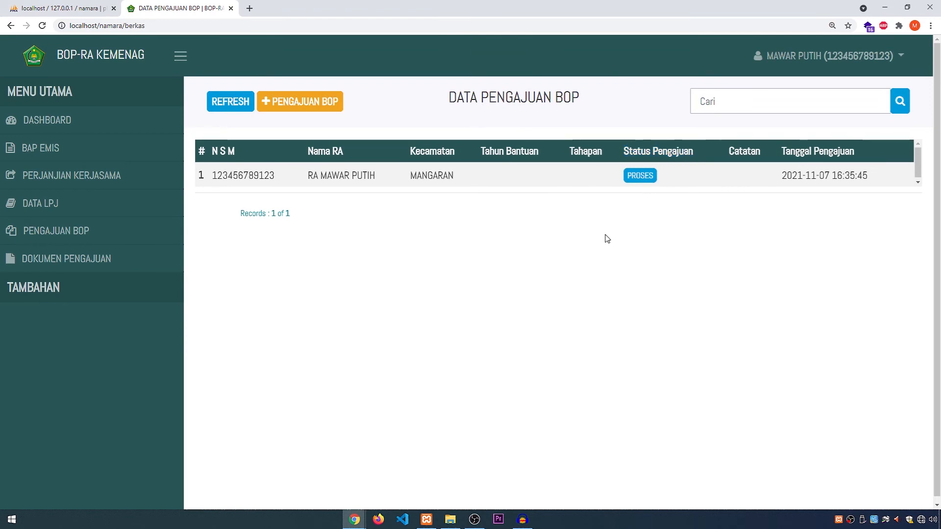
# Step: Switch to the petugas session and review the institution's submitted BOP files in Dokumen Pengajuan
pyautogui.hotkey('alt', 'Tab')
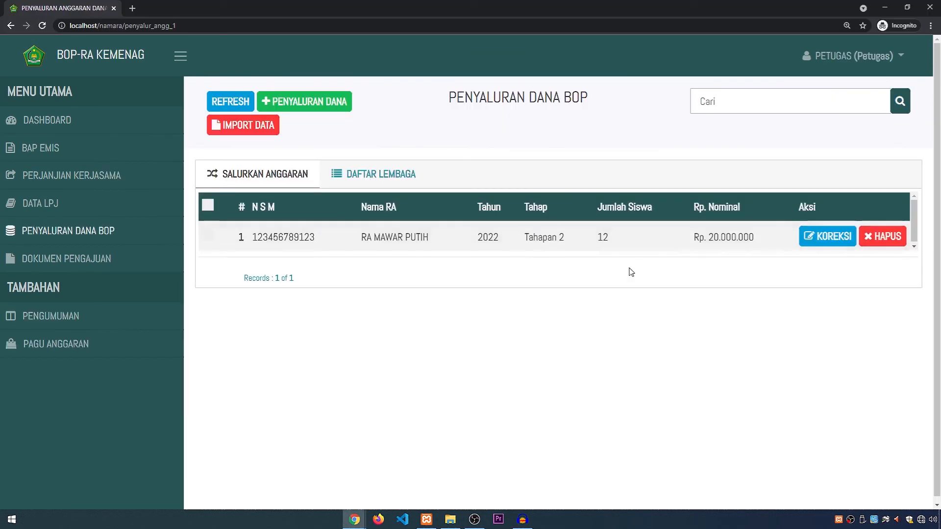
pyautogui.click(70, 258)
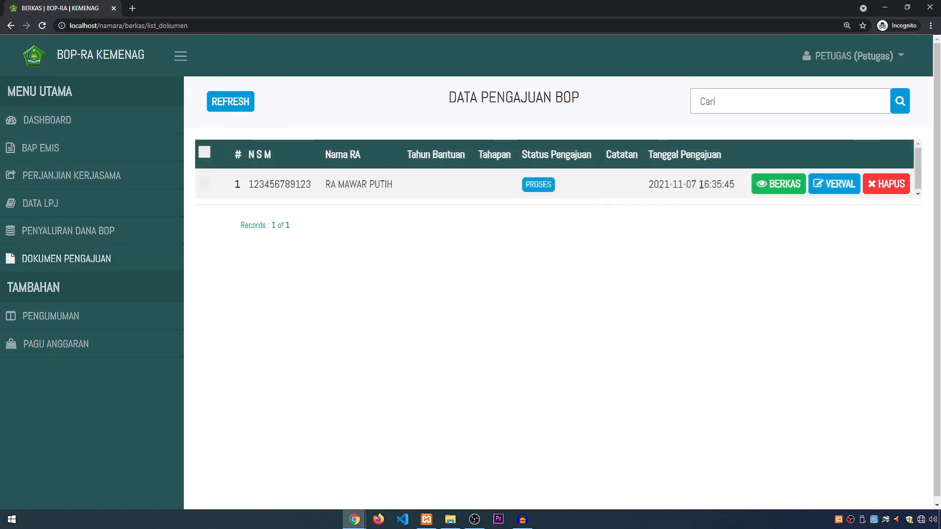
pyautogui.click(778, 185)
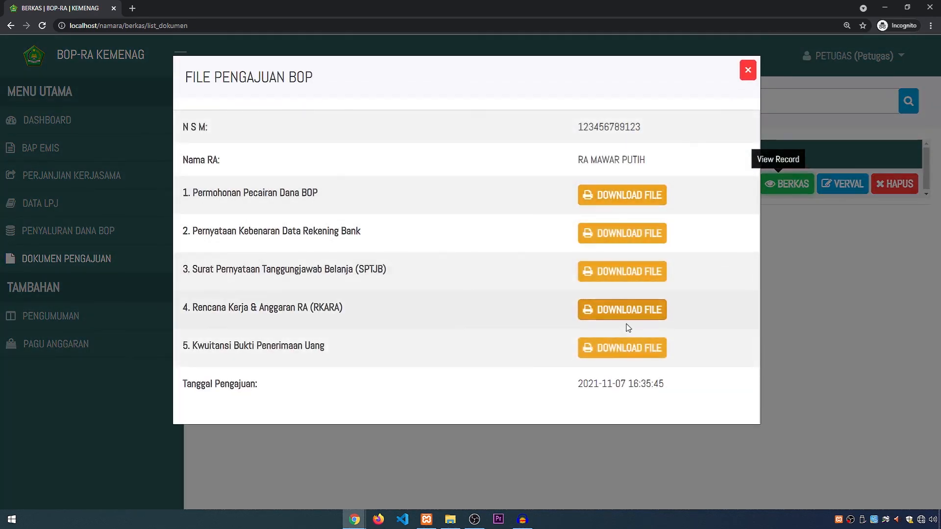
pyautogui.click(747, 71)
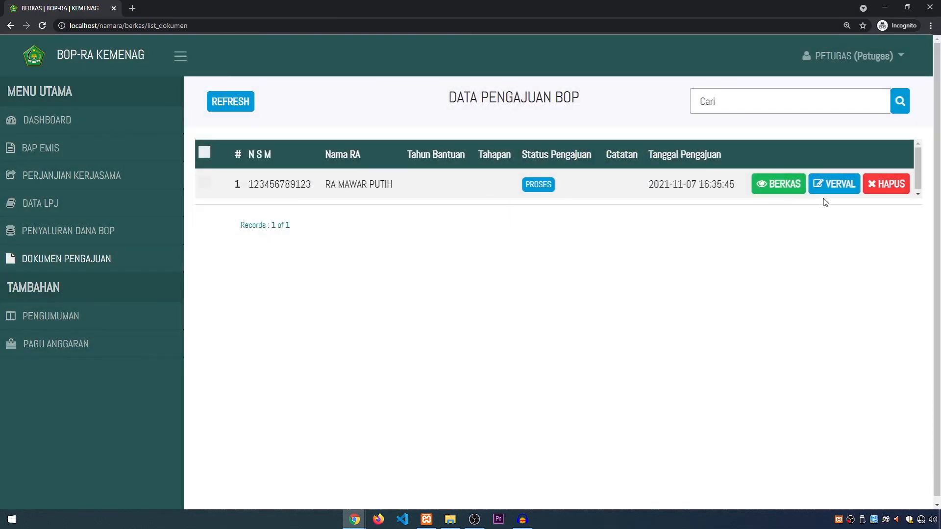
# Step: Verify RA Mawar Putih's BOP submission with Tahun Bantuan 2021, Tahapan 2, status Diterima and note "-", then refresh the list
pyautogui.click(835, 184)
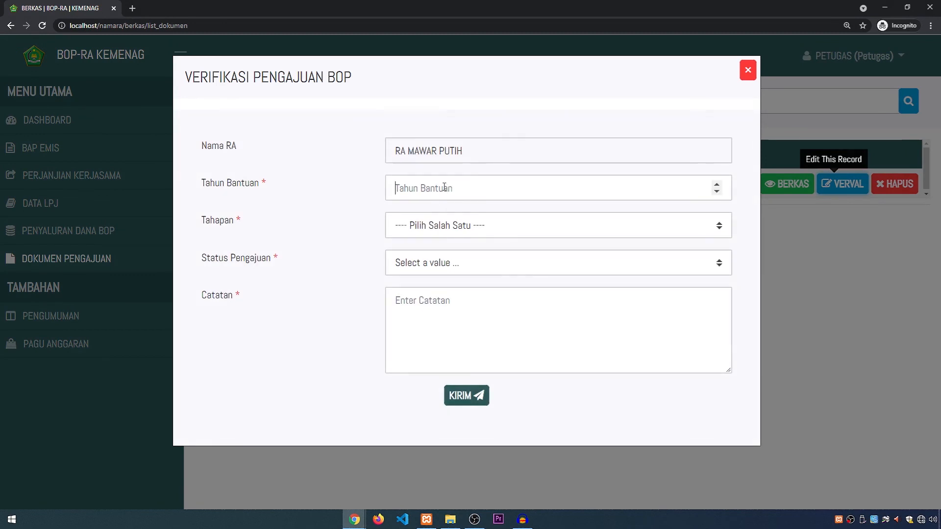
pyautogui.click(445, 187)
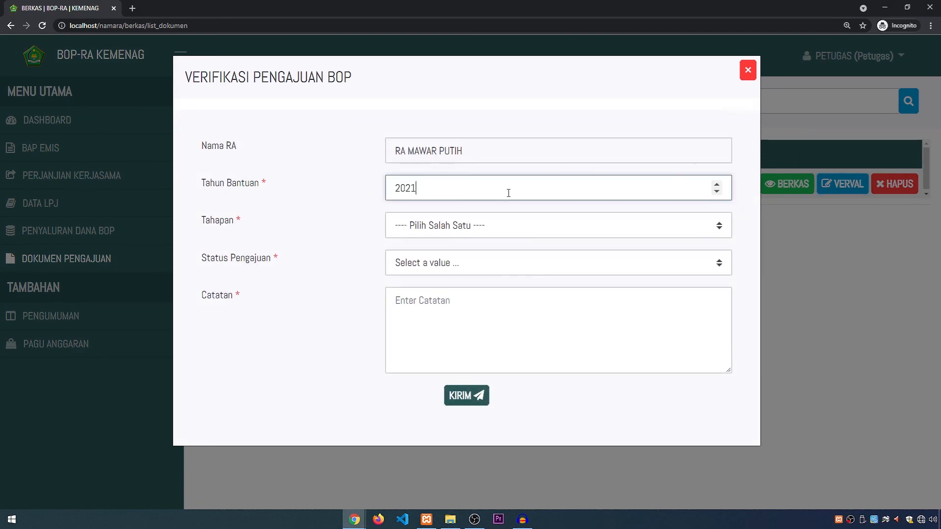
pyautogui.click(484, 226)
pyautogui.click(439, 271)
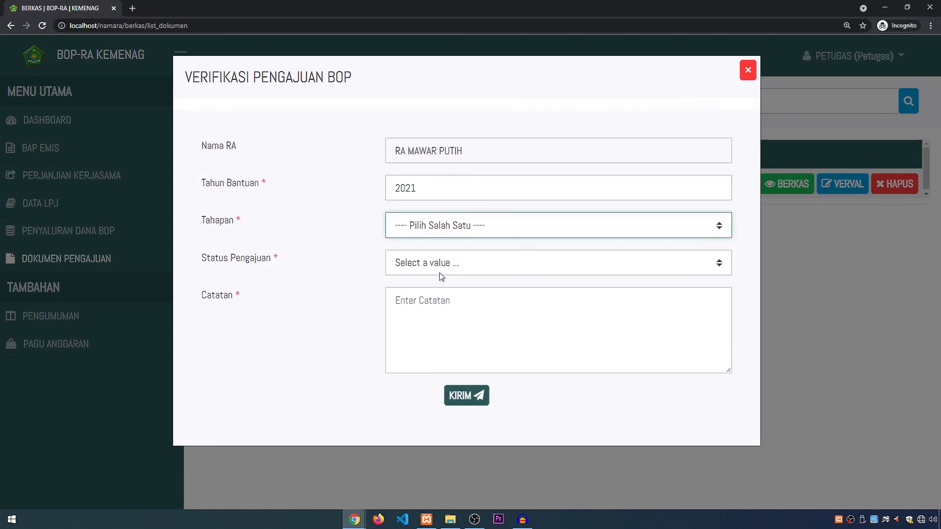
pyautogui.click(437, 267)
pyautogui.click(435, 297)
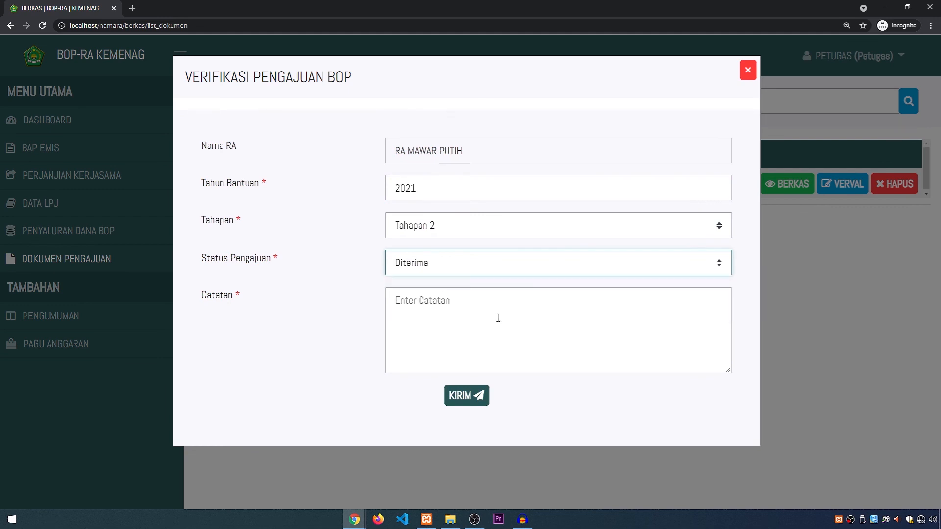
pyautogui.click(496, 317)
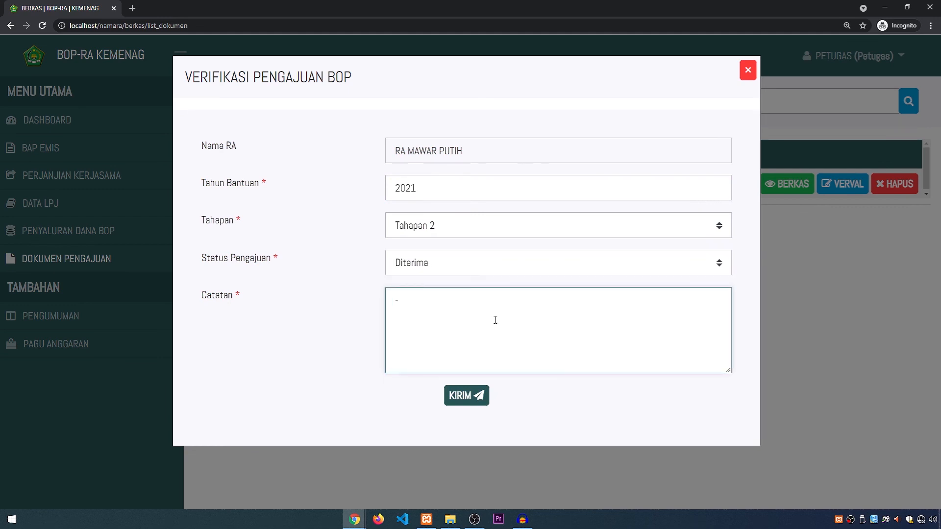
pyautogui.click(484, 395)
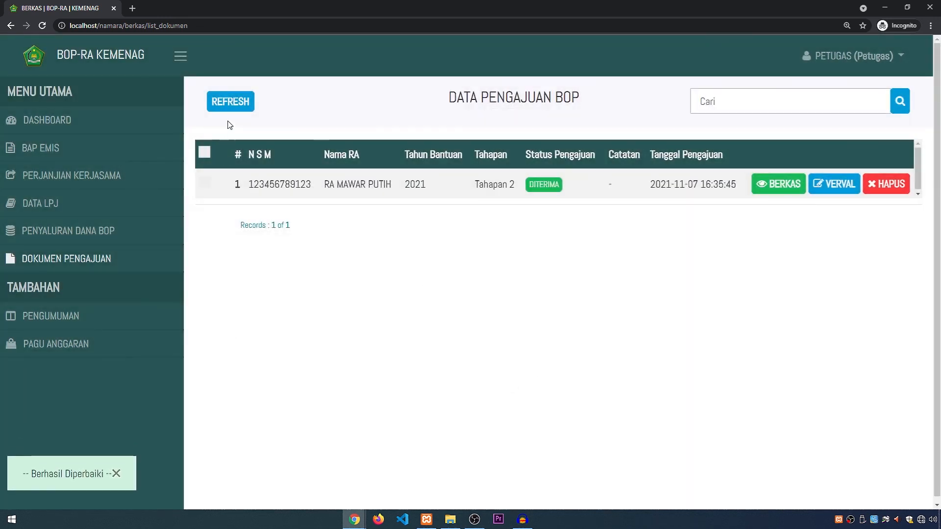
pyautogui.click(243, 106)
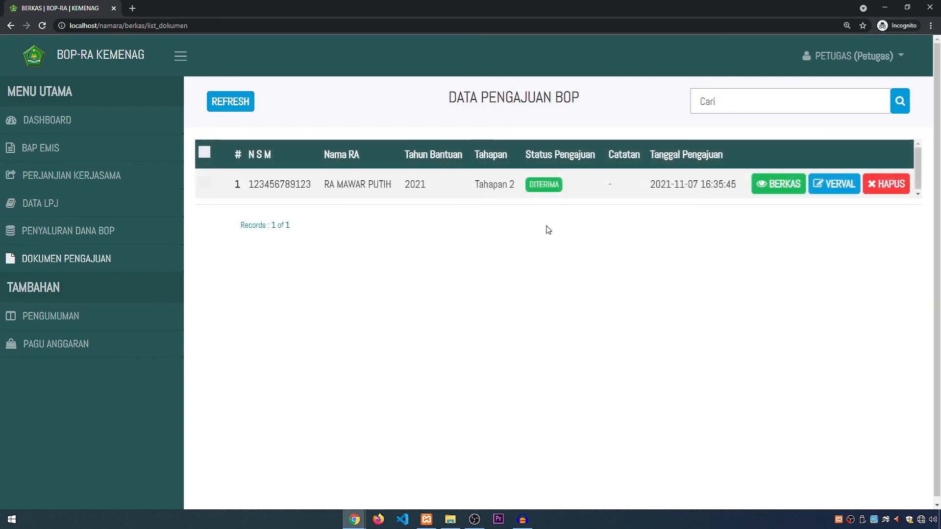
# Step: Switch back to the institution's session and check the verification status of its BOP submission in Dokumen Pengajuan
pyautogui.hotkey('alt', 'Tab')
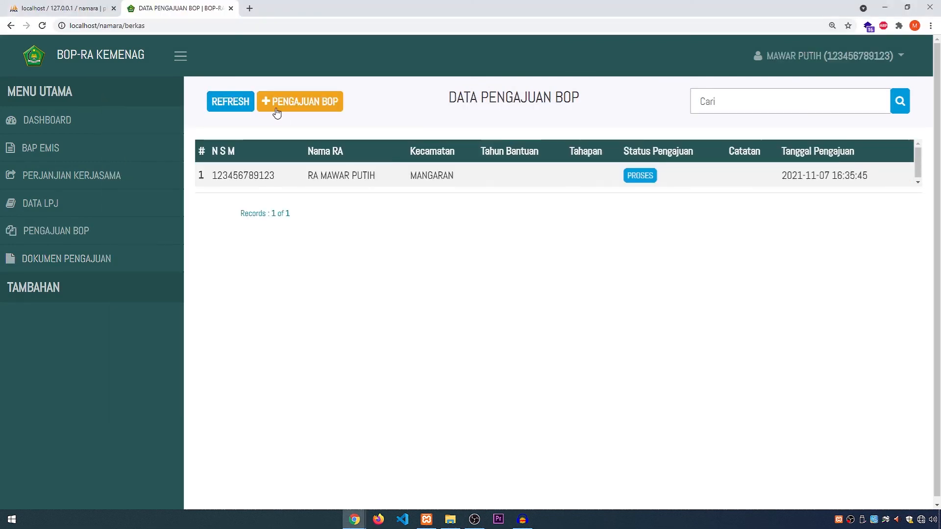
pyautogui.click(224, 105)
pyautogui.click(77, 259)
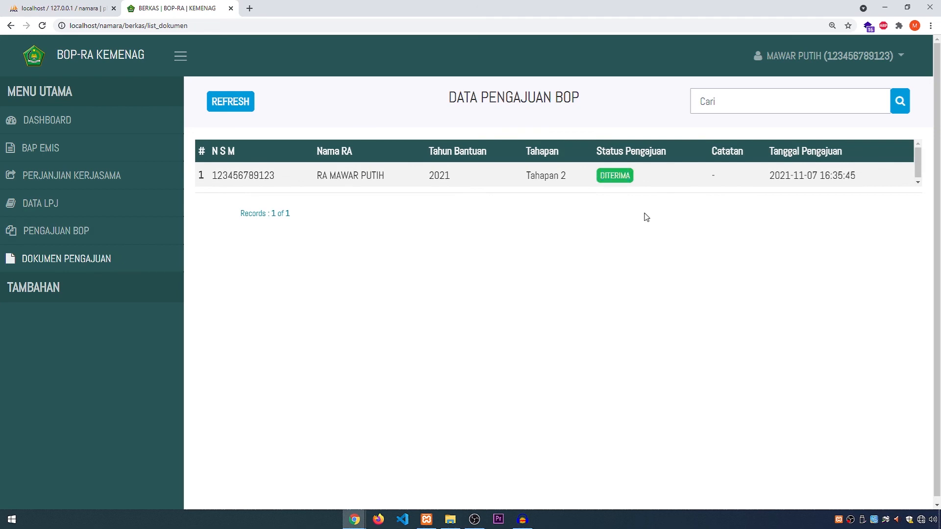
pyautogui.click(231, 102)
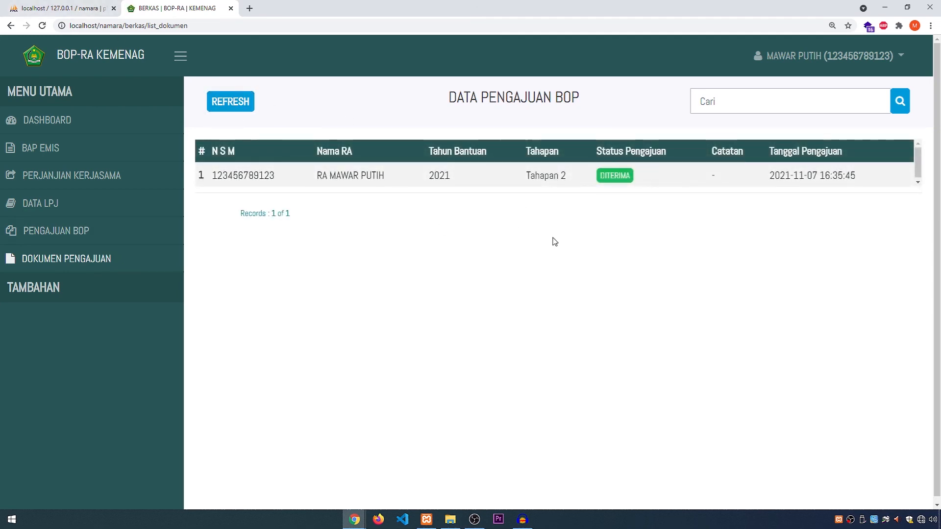
# Step: Revisit the institution's Perjanjian Kerjasama, Data LPJ, Pengajuan BOP and BAP EMIS pages, ending on its dashboard
pyautogui.click(72, 123)
pyautogui.click(65, 174)
pyautogui.click(51, 209)
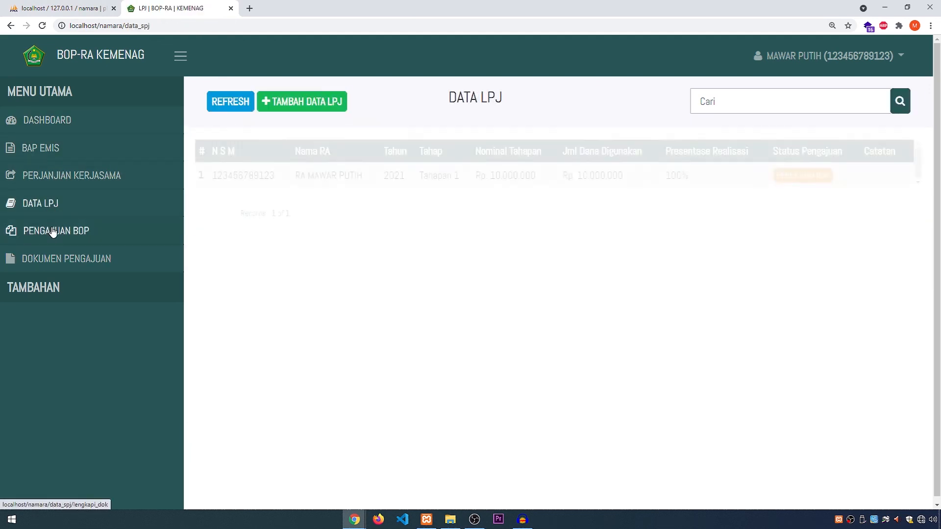
pyautogui.click(59, 231)
pyautogui.click(58, 204)
pyautogui.click(58, 181)
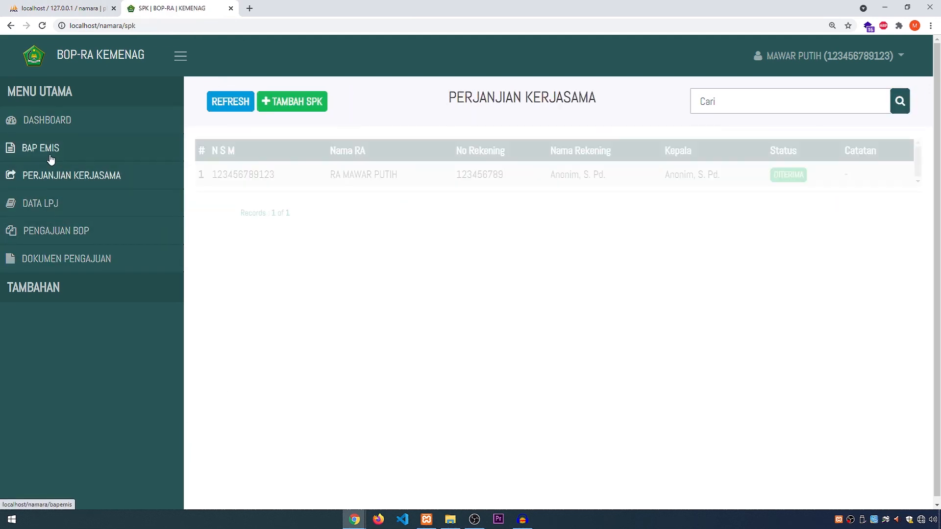
pyautogui.click(49, 150)
pyautogui.click(45, 123)
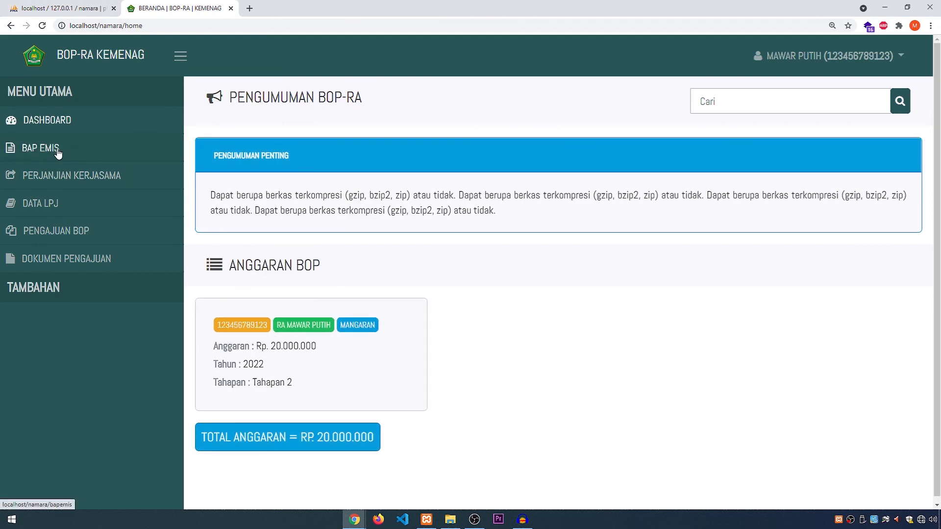
# Step: Return to the institution's home page and log out of the institution account
pyautogui.click(88, 61)
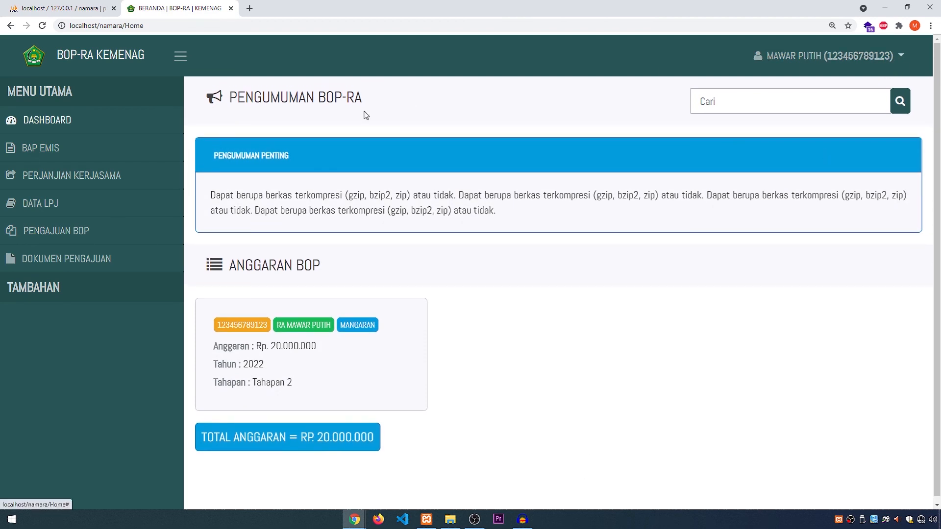
pyautogui.click(831, 61)
pyautogui.click(815, 109)
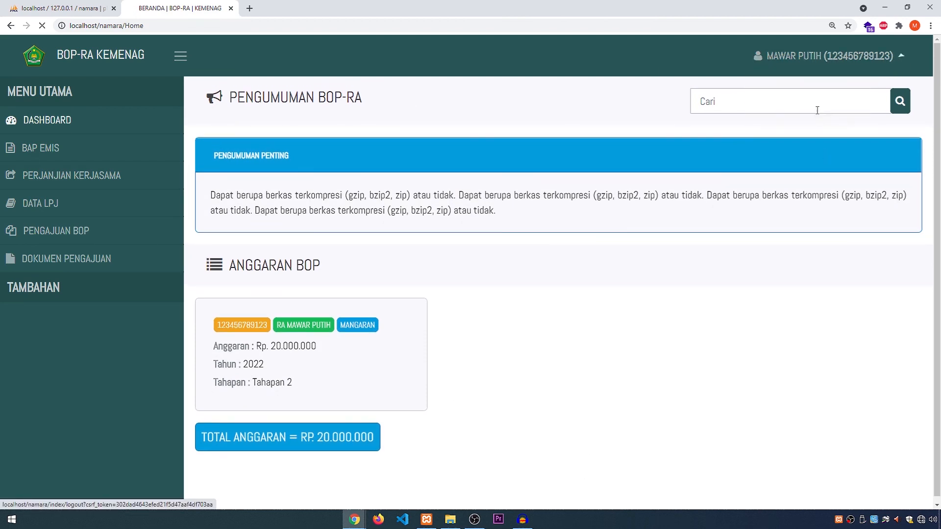
# Step: Switch to the petugas session and review the Pagu Anggaran page and the dashboard's Anggaran BOP card for RA Mawar Putih
pyautogui.hotkey('alt', 'Tab')
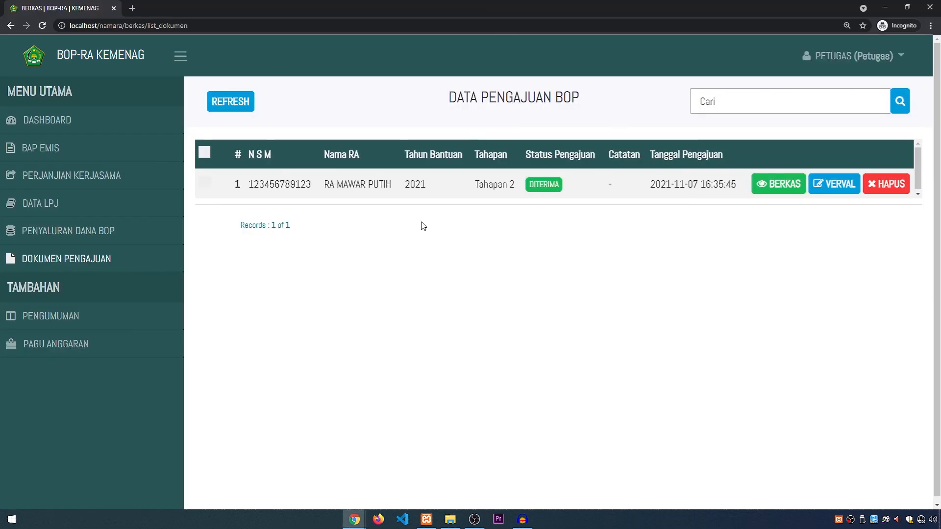
pyautogui.click(80, 345)
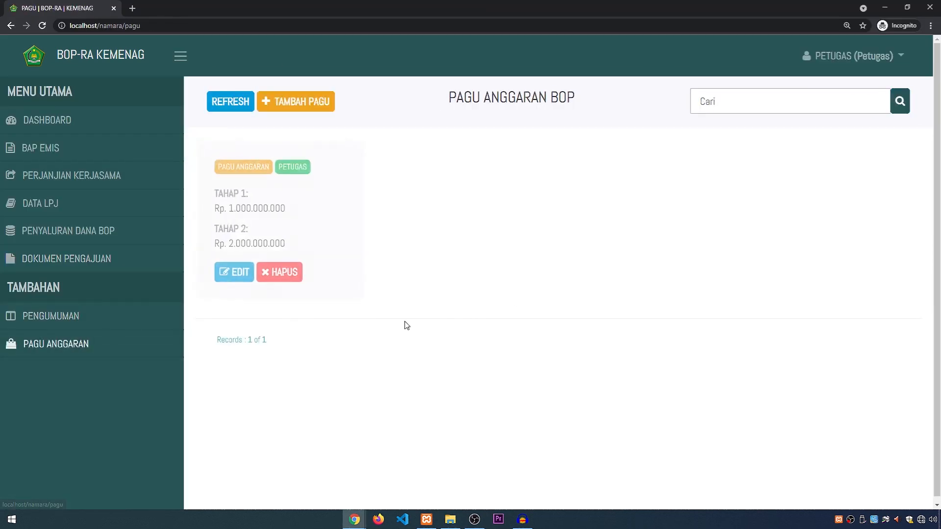
pyautogui.click(60, 120)
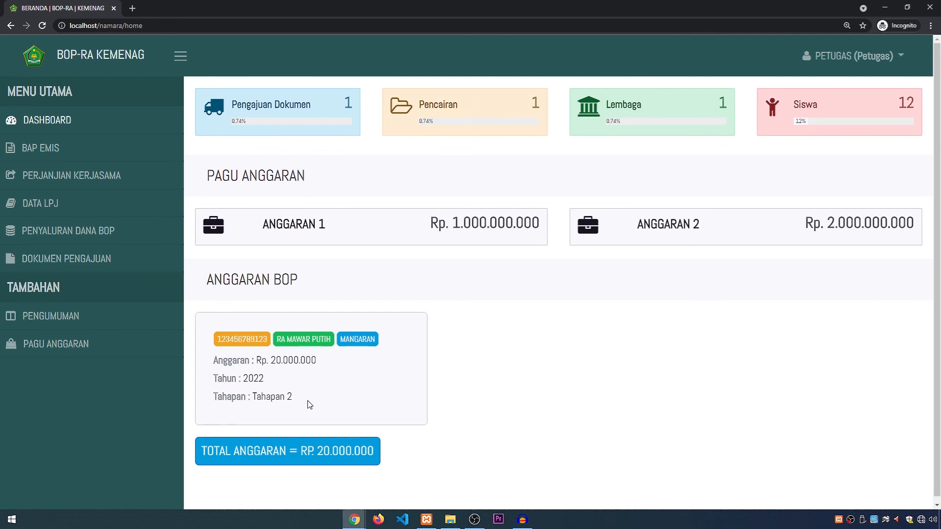
pyautogui.moveTo(310, 405); pyautogui.dragTo(204, 340)
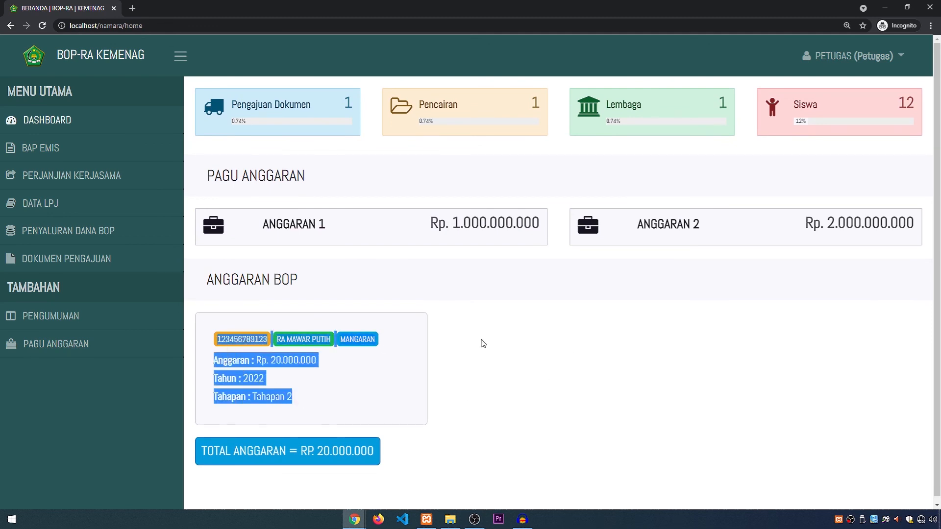
pyautogui.click(401, 336)
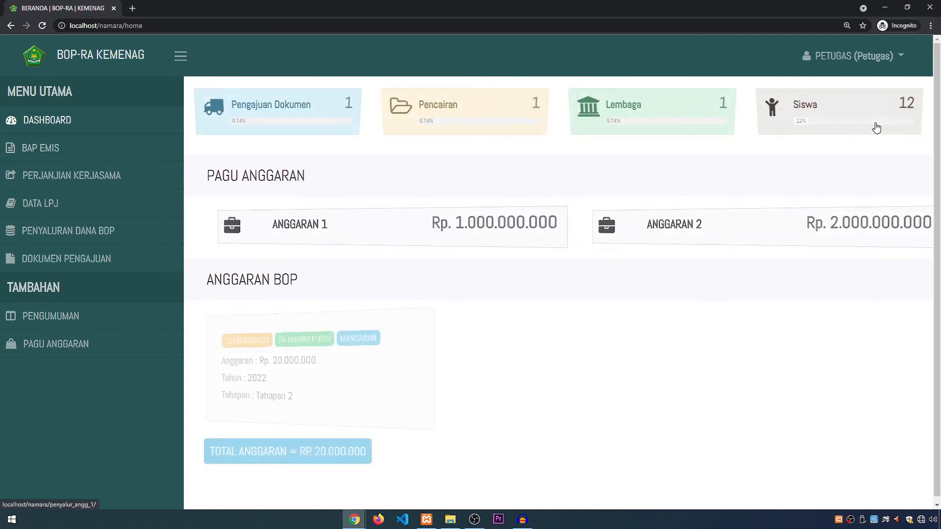
# Step: Log out of the petugas account
pyautogui.click(894, 58)
pyautogui.click(855, 109)
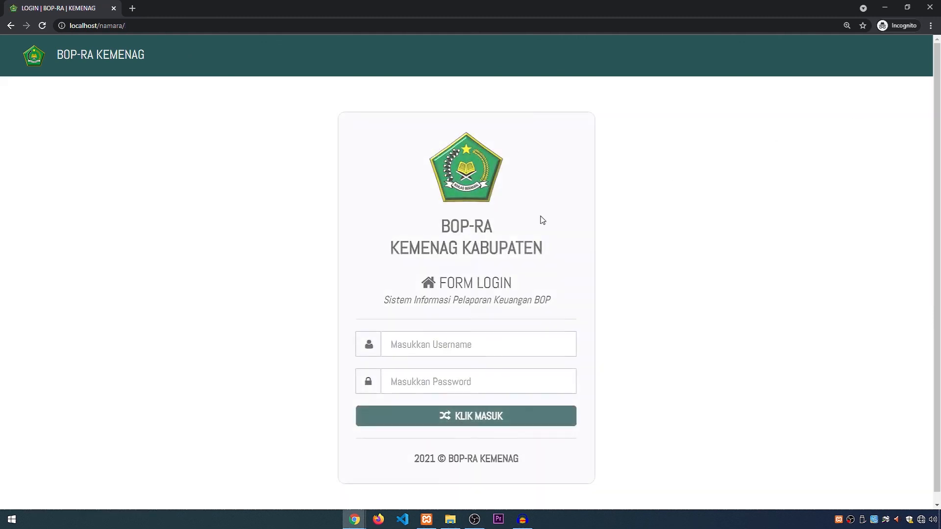